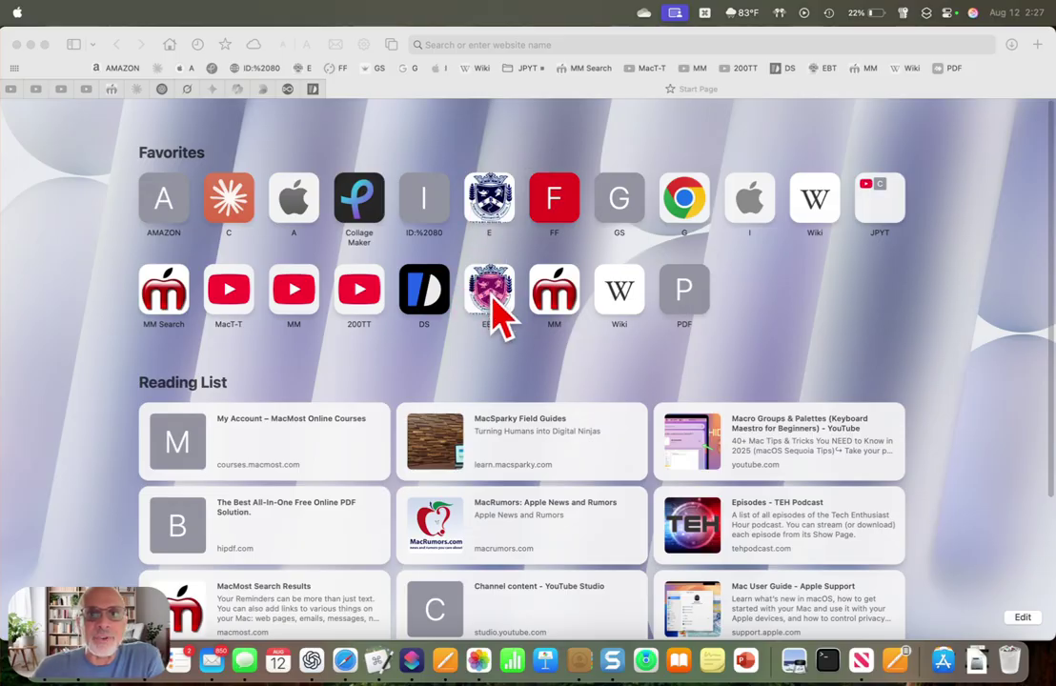
- Delete the EBT favorite and the duplicate Wiki favorite in the second row of the Start Page favorites
{"action": "right_click", "coordinate": [491, 291]}
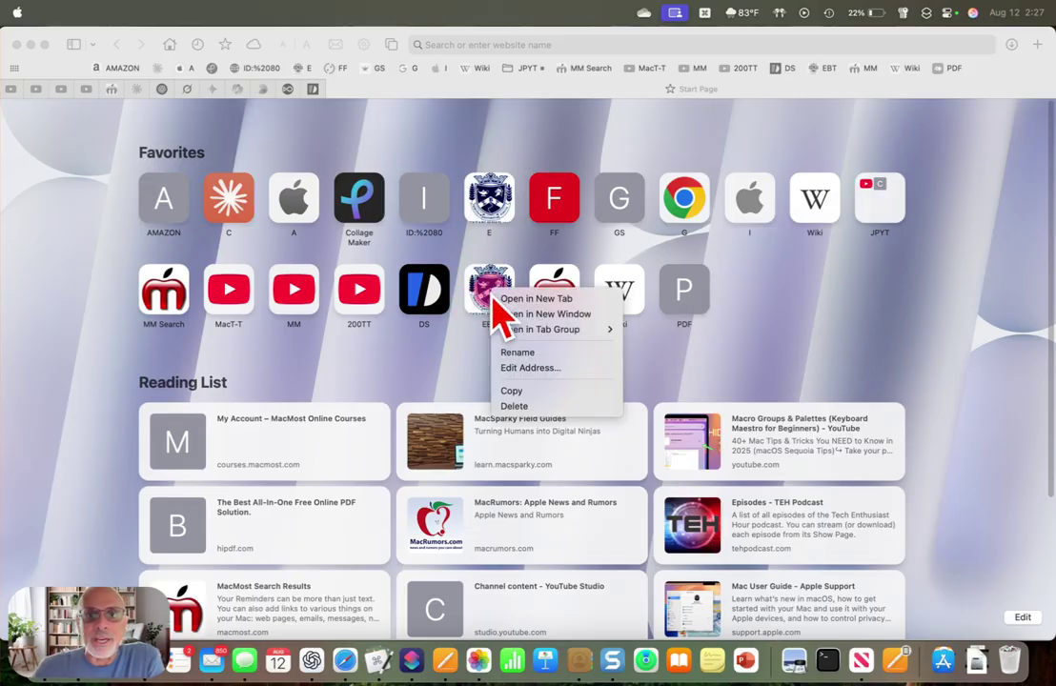
{"action": "left_click", "coordinate": [514, 407]}
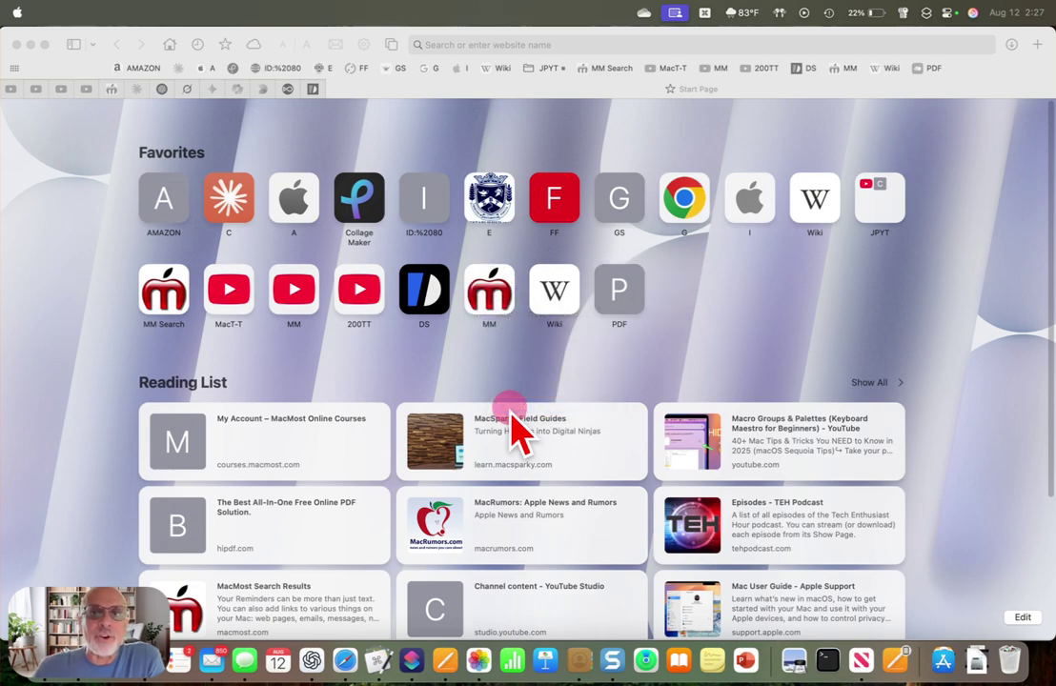
{"action": "right_click", "coordinate": [556, 297]}
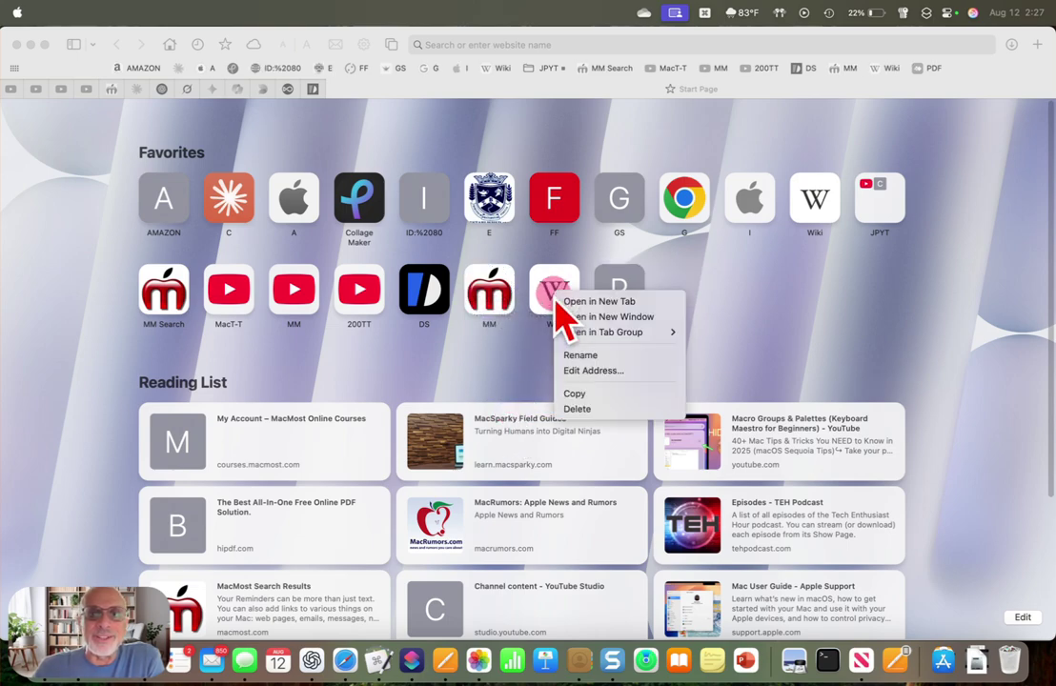
{"action": "left_click", "coordinate": [576, 409]}
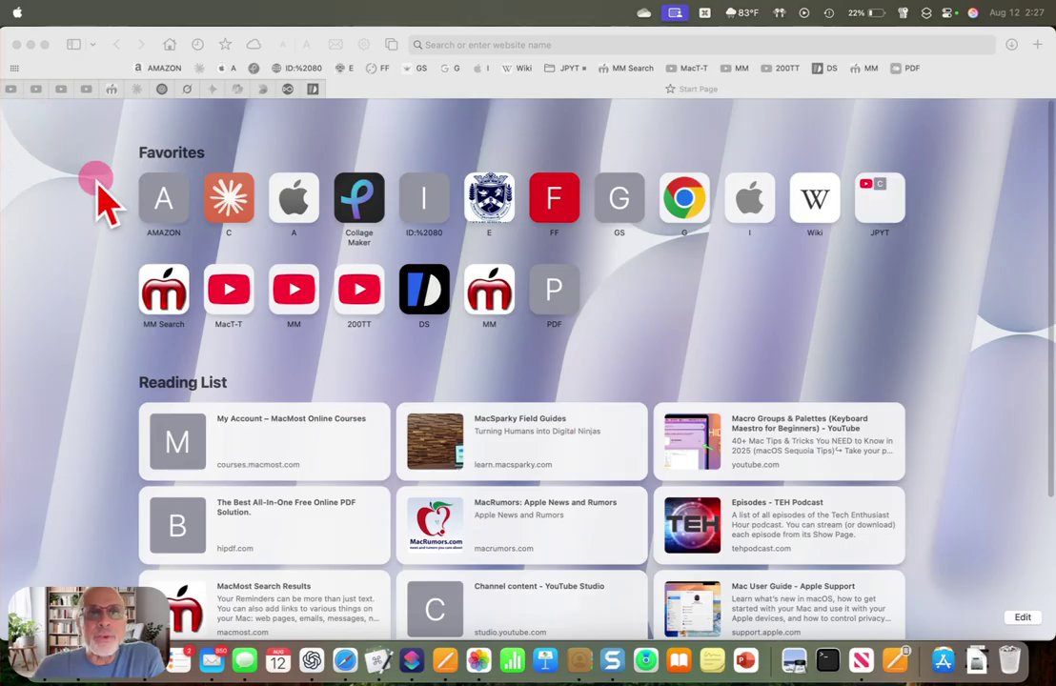
- Review the browser's tab settings and the general settings with the homepage address, then close the settings
{"action": "left_click", "coordinate": [49, 12]}
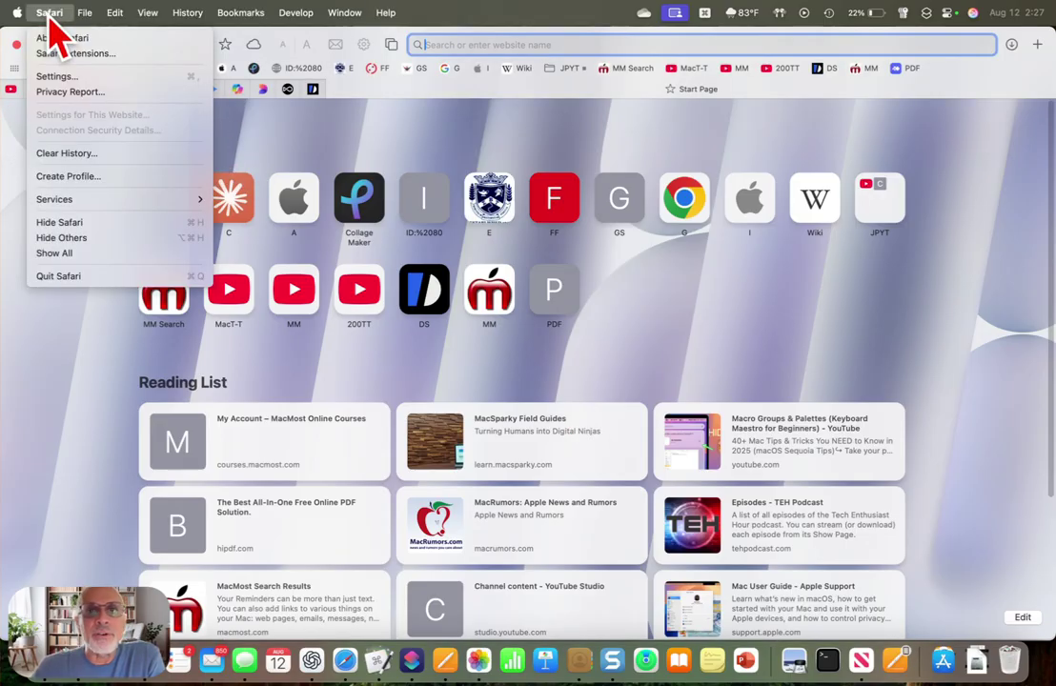
{"action": "left_click", "coordinate": [56, 76]}
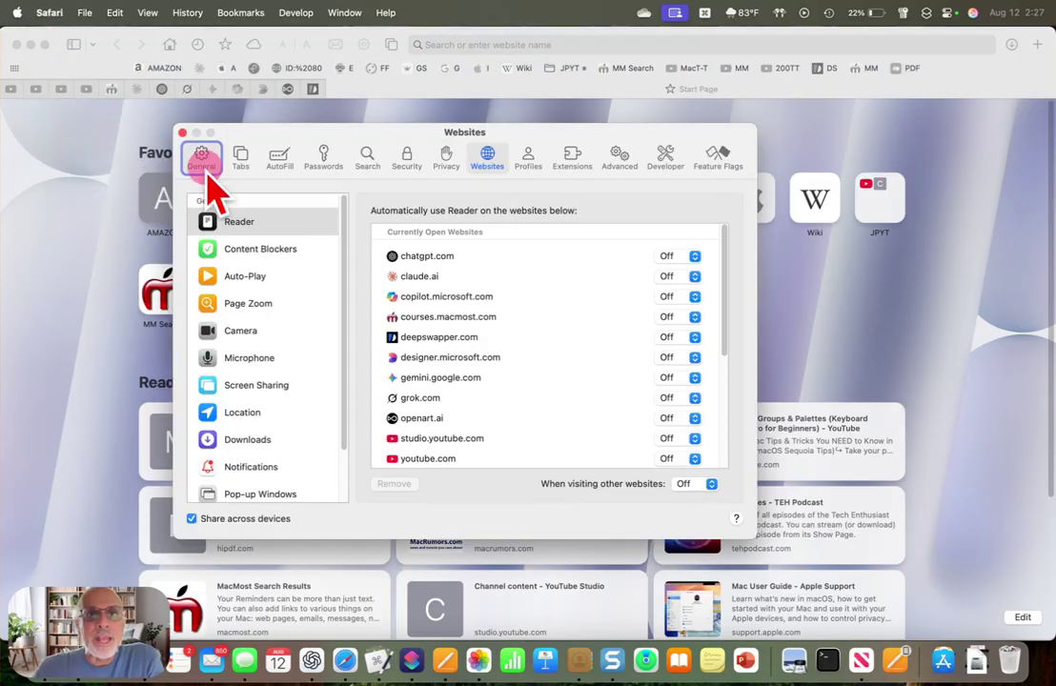
{"action": "left_click", "coordinate": [241, 158]}
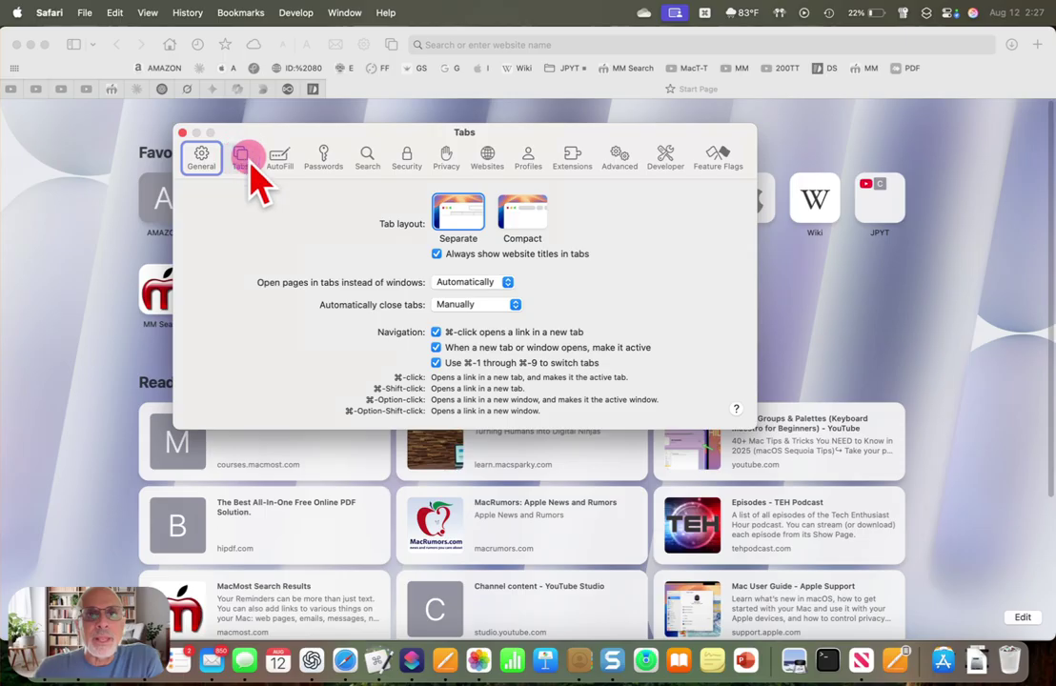
{"action": "left_click", "coordinate": [203, 159]}
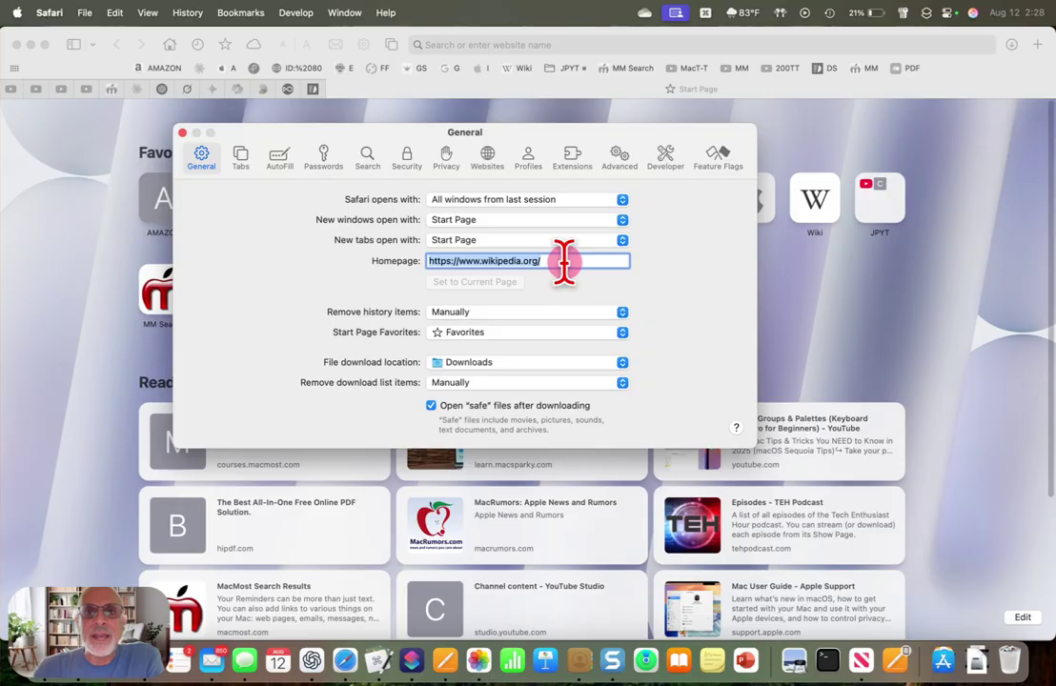
{"action": "left_click", "coordinate": [183, 133]}
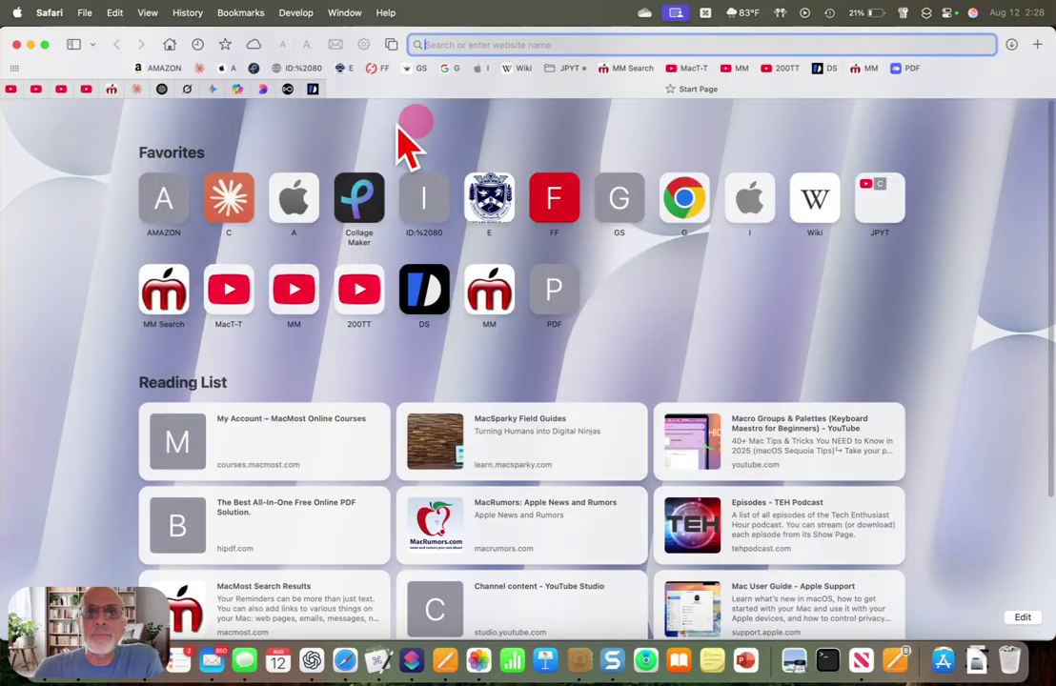
- Open a new tab and load the homepage in it
{"action": "left_click", "coordinate": [1036, 44]}
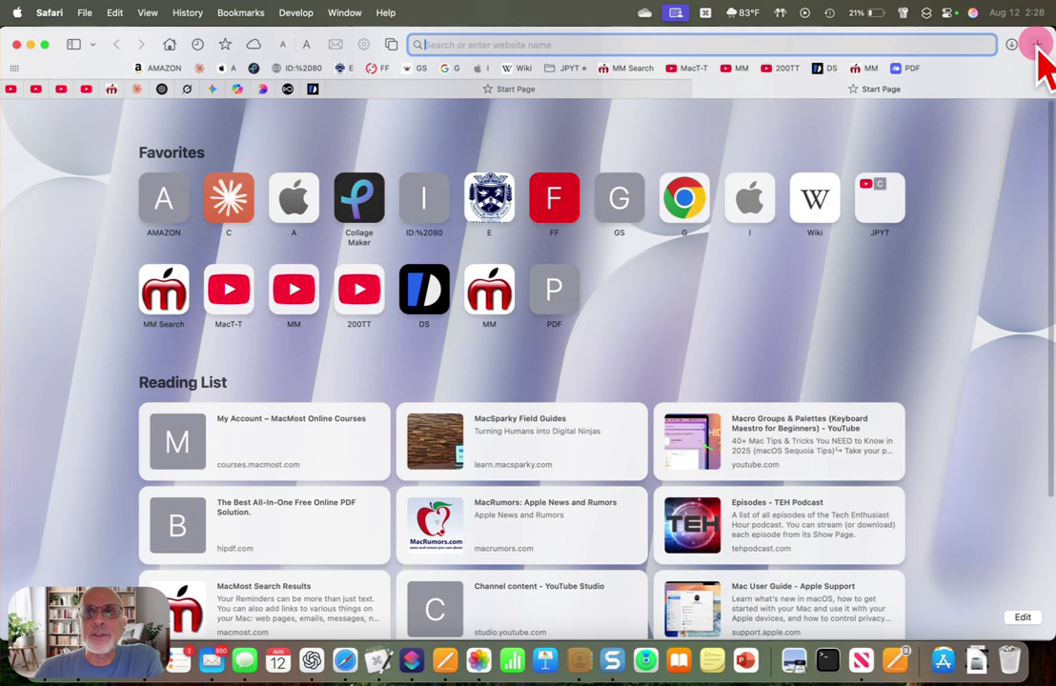
{"action": "left_click", "coordinate": [170, 46]}
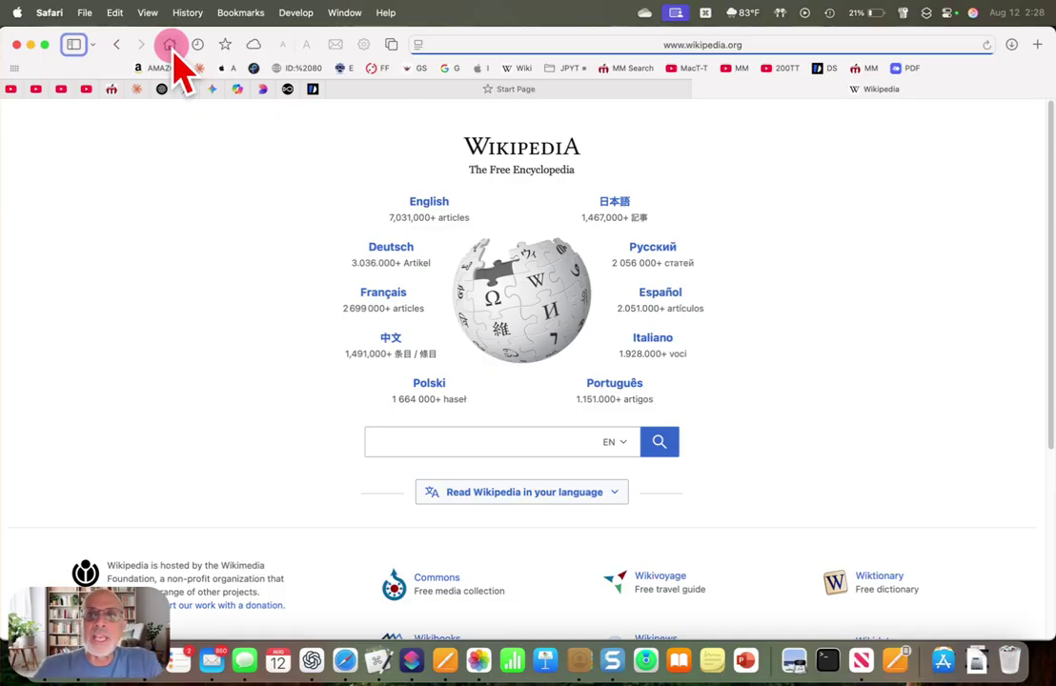
- Open the MacT-T favorite and check which page options are offered for the unplayed YouTube video
{"action": "left_click", "coordinate": [693, 68]}
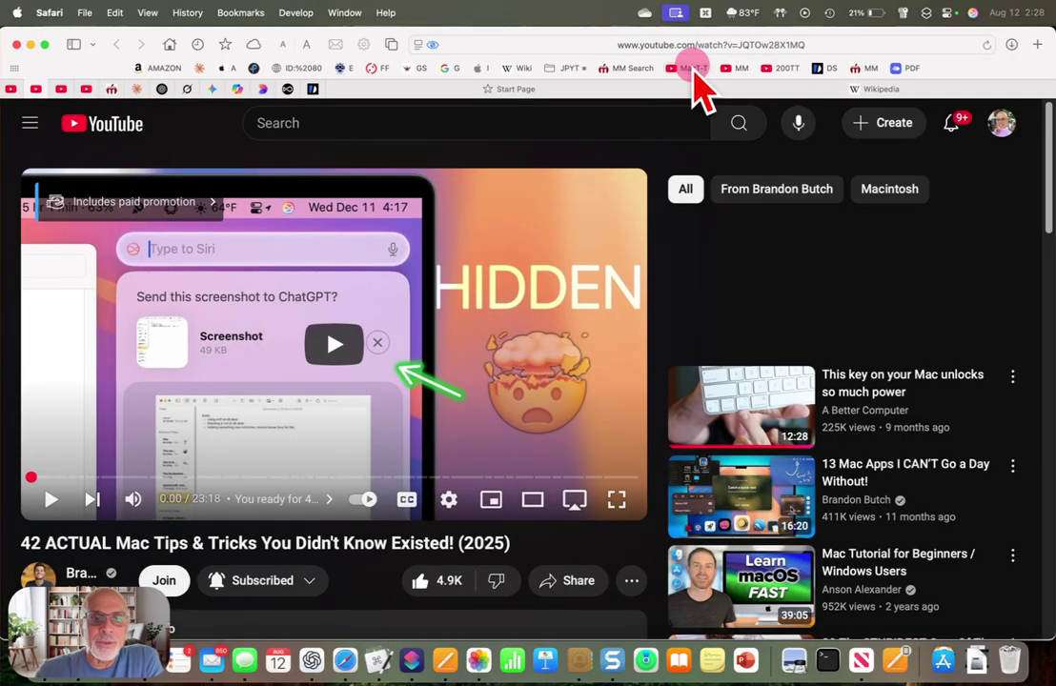
{"action": "key", "text": "F10"}
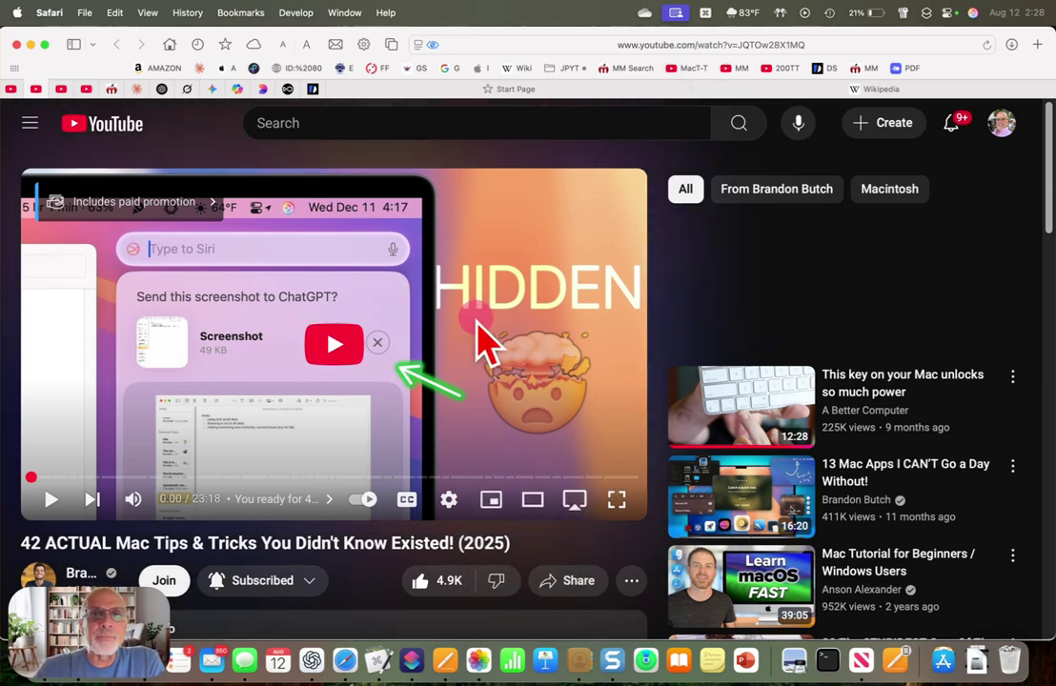
{"action": "left_click", "coordinate": [419, 48]}
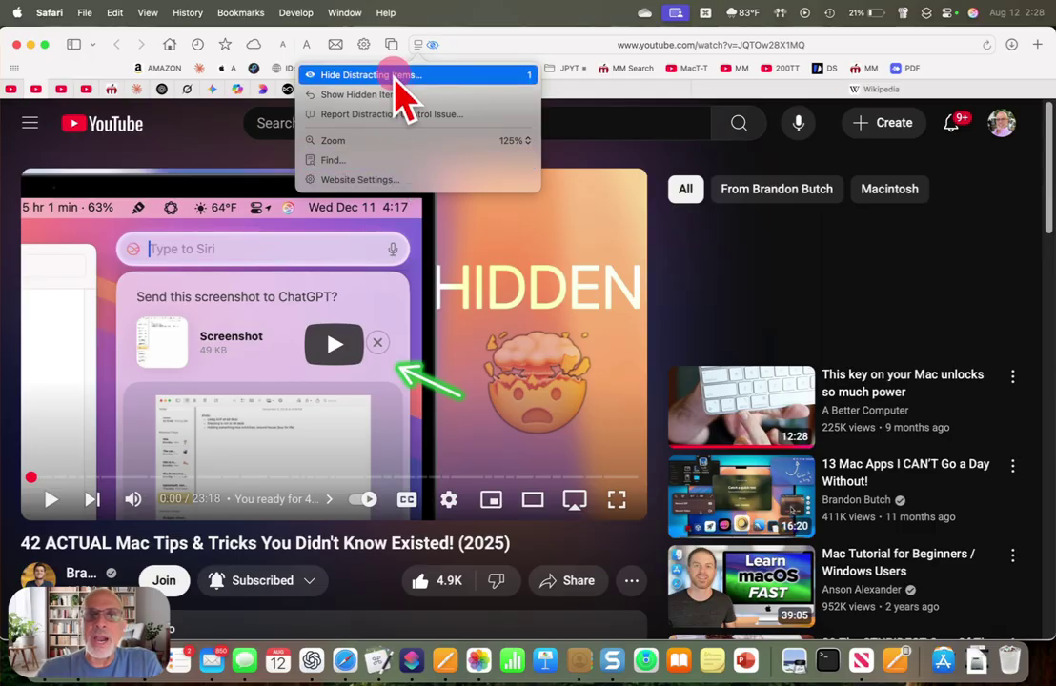
{"action": "left_click", "coordinate": [598, 130]}
- Open the MM Search favorite and search MacMost by the Safari tag
{"action": "left_click", "coordinate": [620, 69]}
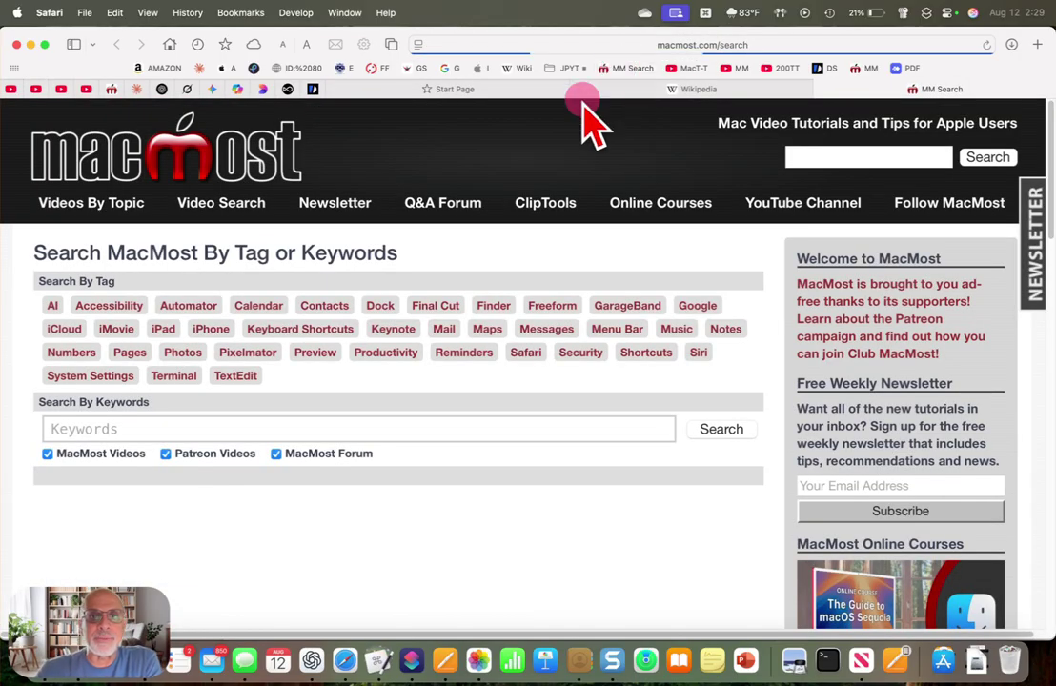
{"action": "scroll", "coordinate": [424, 330], "scroll_direction": "down", "scroll_amount": 5}
{"action": "scroll", "coordinate": [416, 329], "scroll_direction": "up", "scroll_amount": 3}
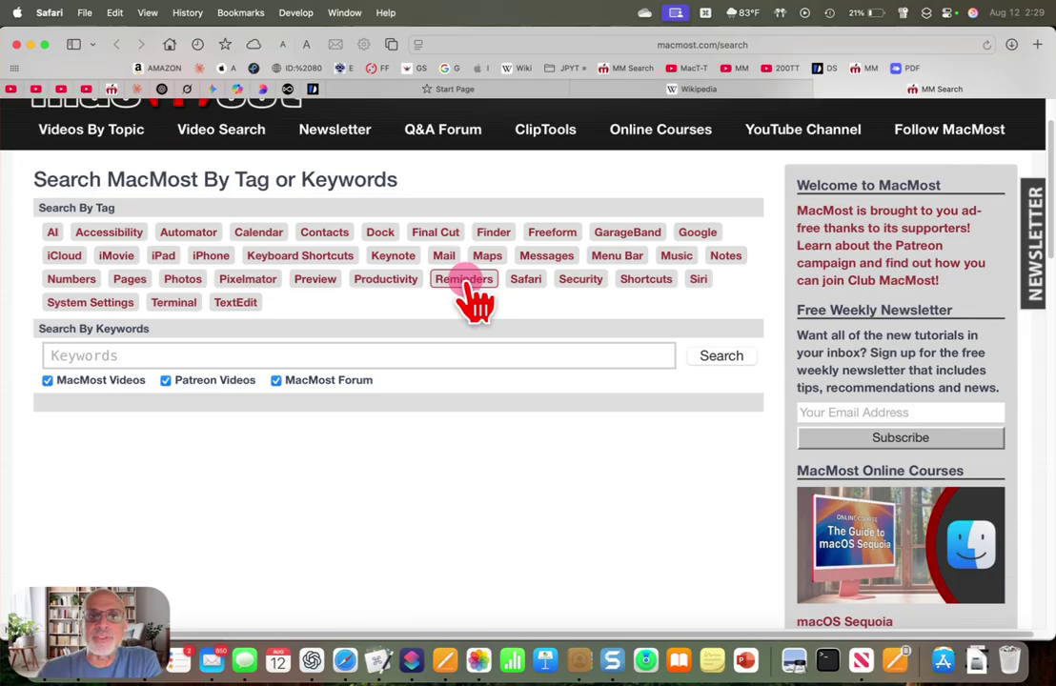
{"action": "left_click", "coordinate": [524, 279]}
{"action": "left_click", "coordinate": [527, 279]}
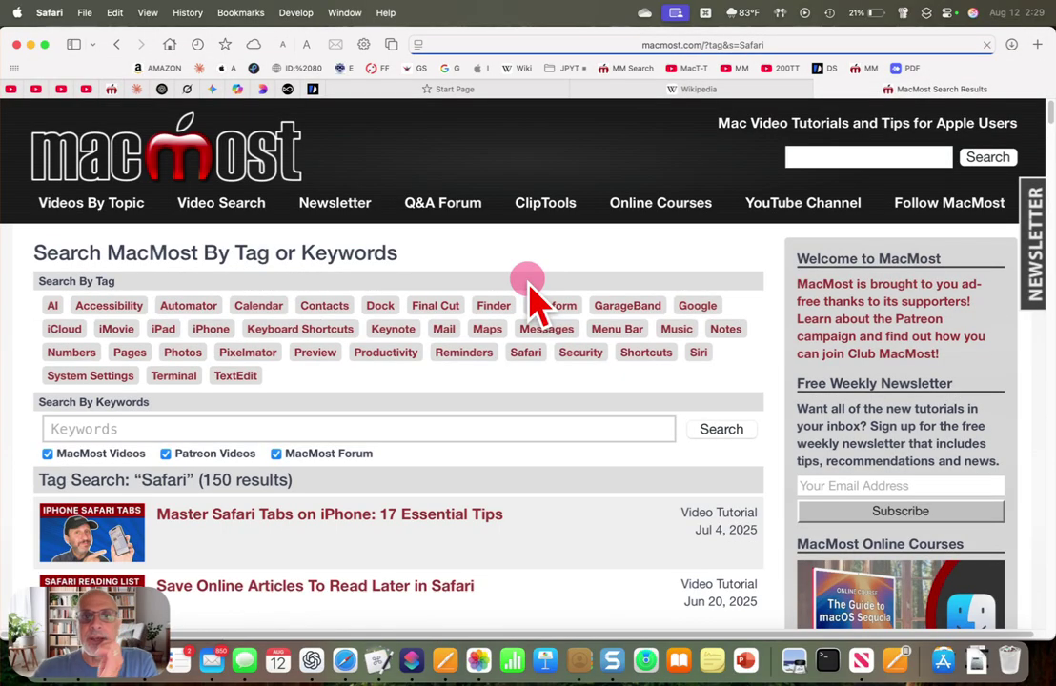
- Open the tutorial "Save Online Articles To Read Later in Safari" and check its page options before playing the video
{"action": "scroll", "coordinate": [530, 285], "scroll_direction": "down", "scroll_amount": 5}
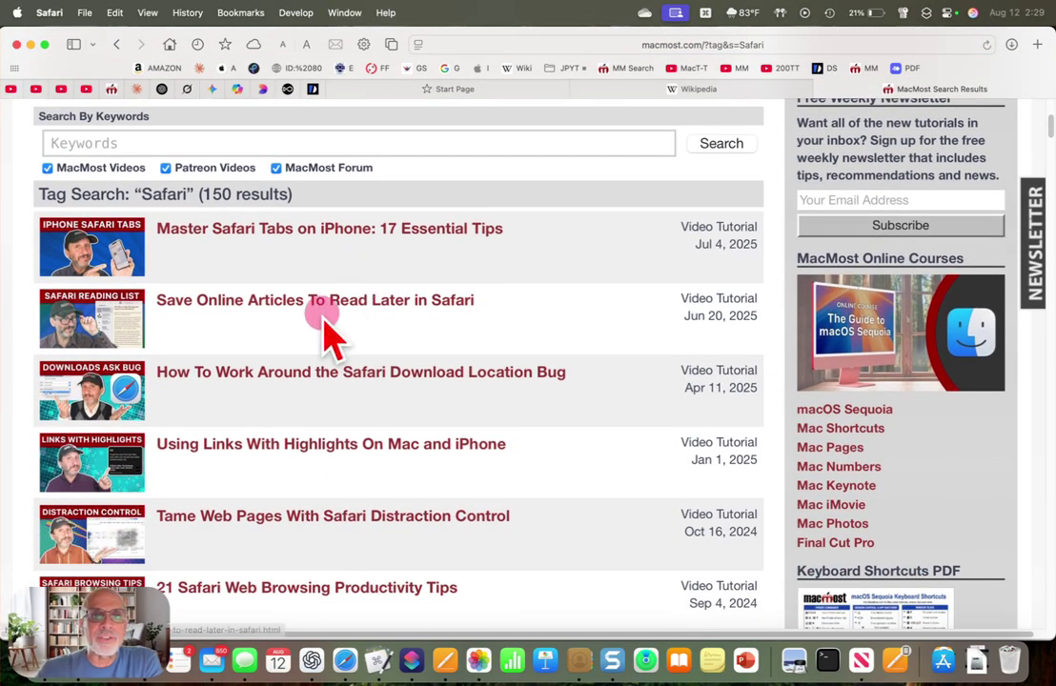
{"action": "left_click", "coordinate": [327, 316]}
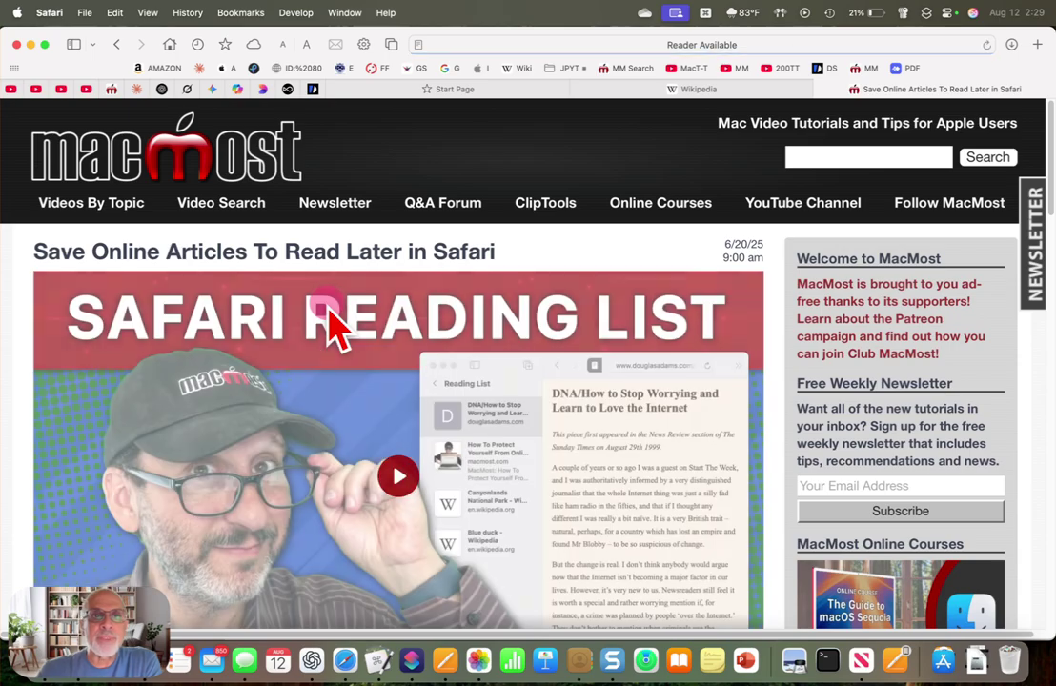
{"action": "scroll", "coordinate": [327, 316], "scroll_direction": "down", "scroll_amount": 3}
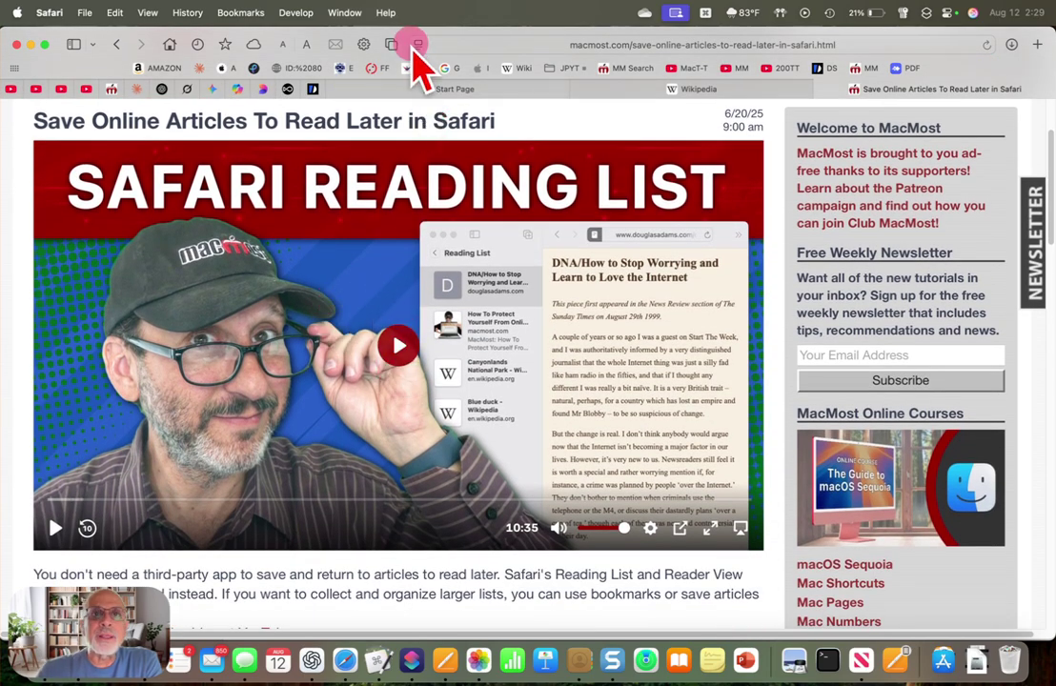
{"action": "left_click", "coordinate": [419, 44]}
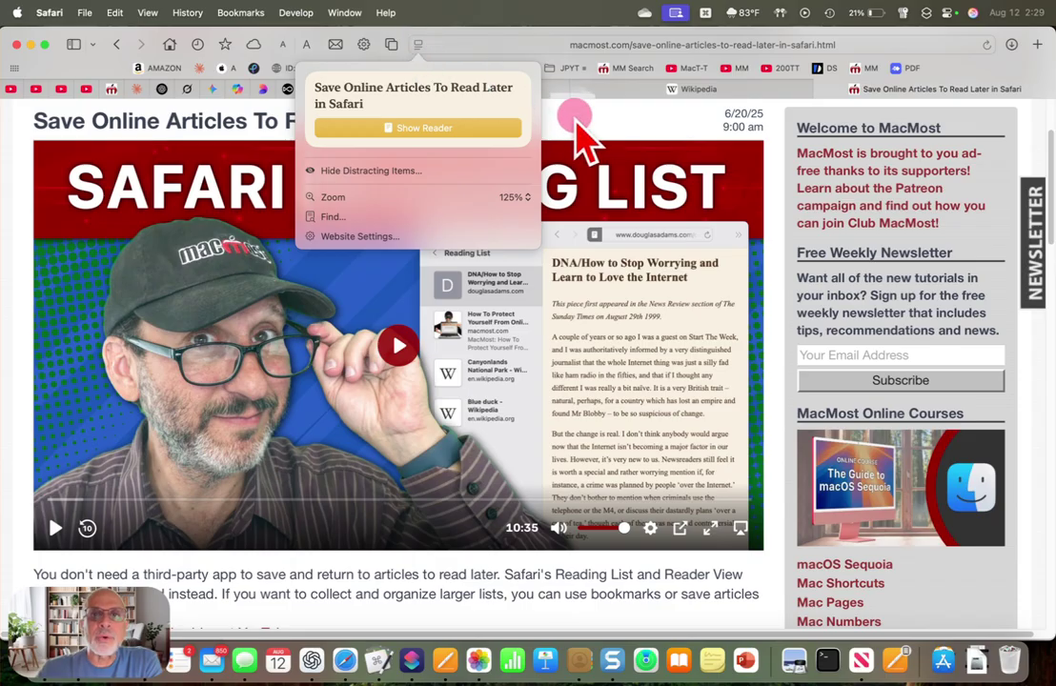
- Play the tutorial's video and show it in Video Viewer
{"action": "left_click", "coordinate": [400, 348]}
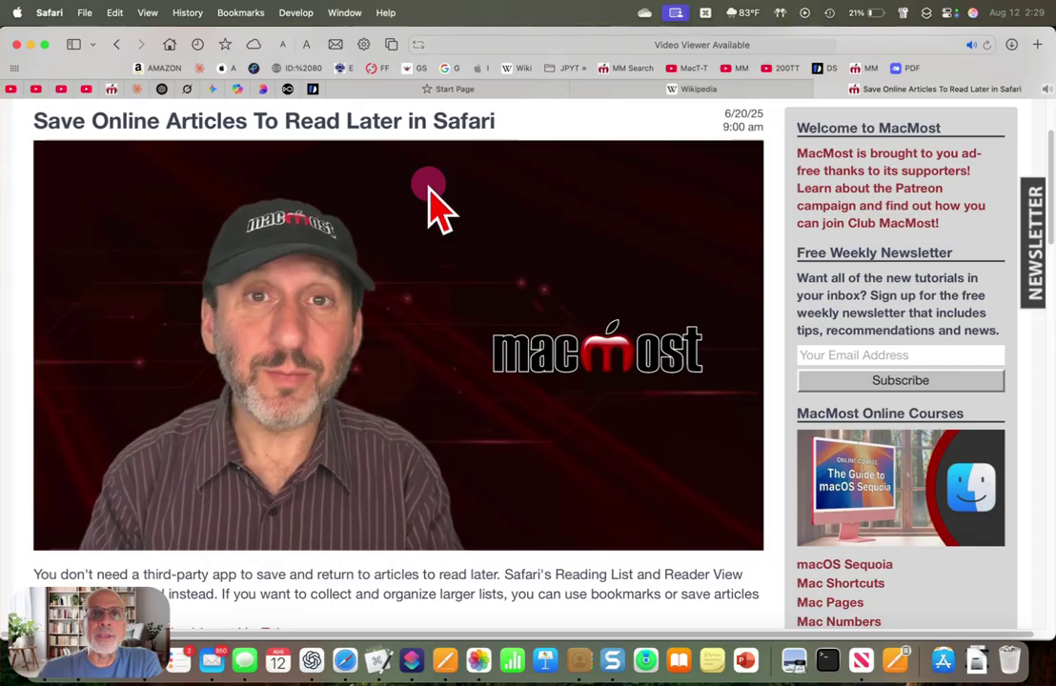
{"action": "left_click", "coordinate": [420, 46]}
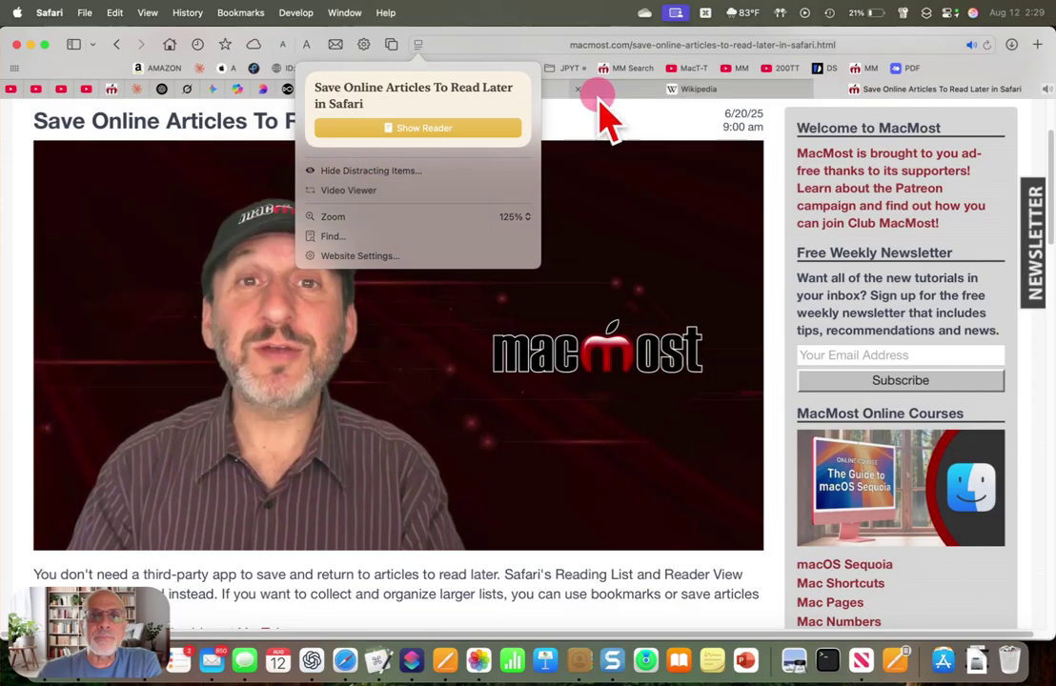
{"action": "left_click", "coordinate": [353, 190]}
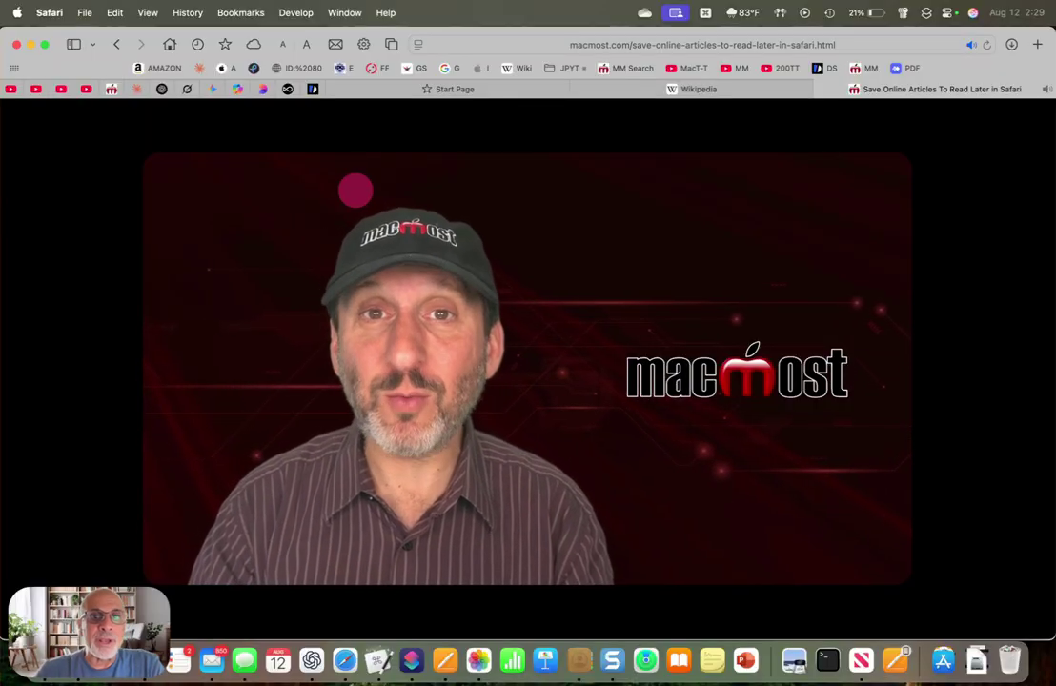
{"action": "mouse_move", "coordinate": [592, 339]}
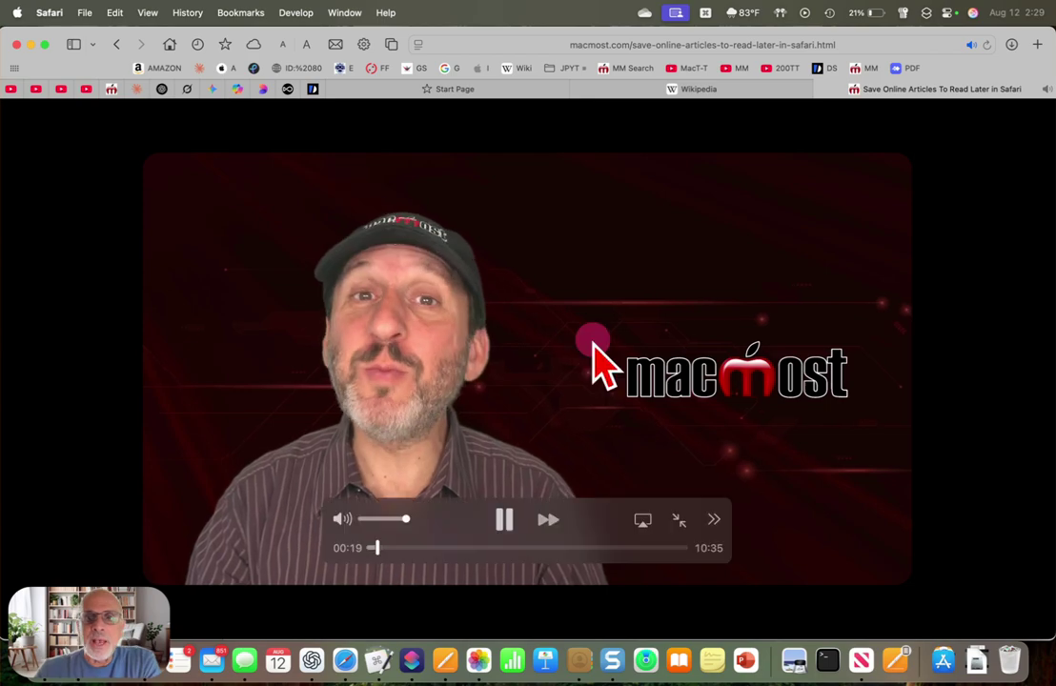
- Pause the video and exit Video Viewer
{"action": "left_click", "coordinate": [506, 531]}
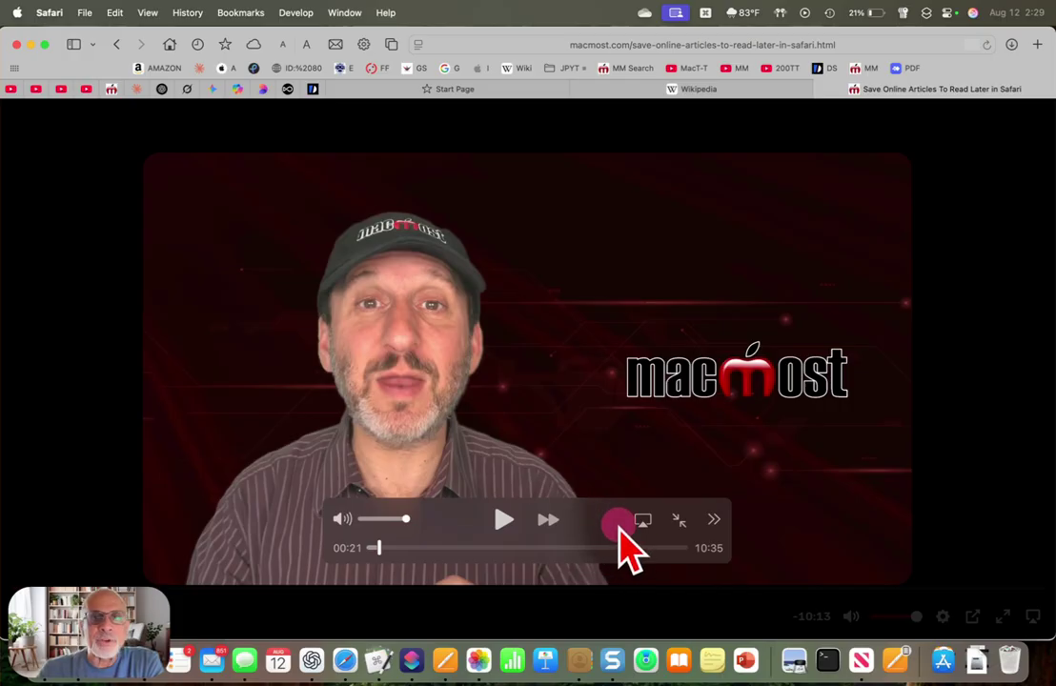
{"action": "left_click", "coordinate": [419, 45]}
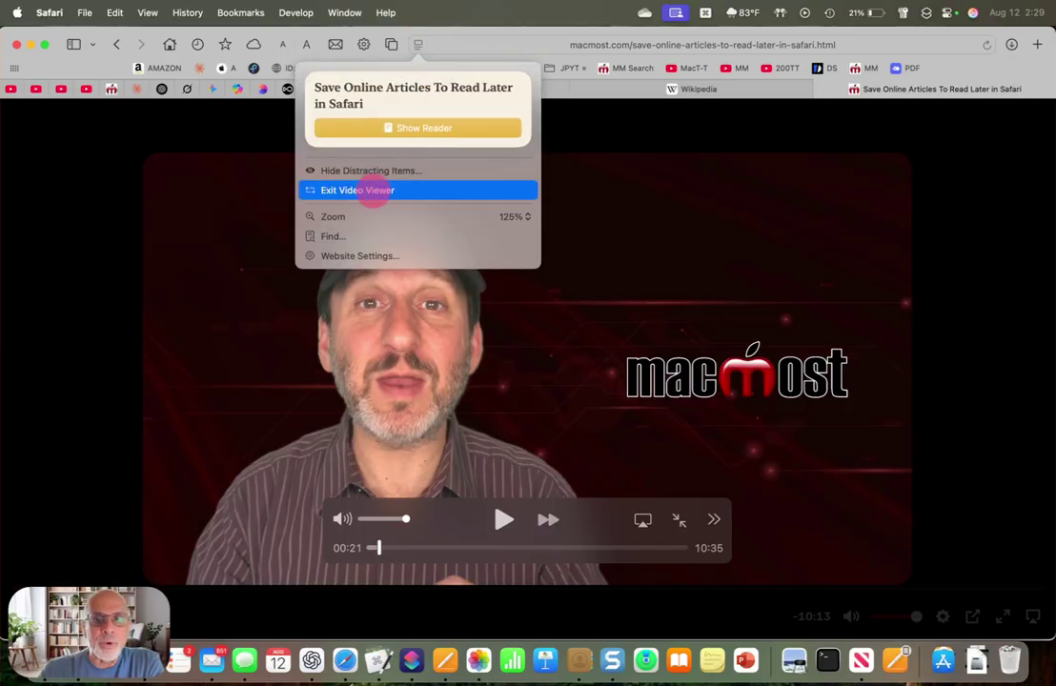
{"action": "left_click", "coordinate": [374, 189]}
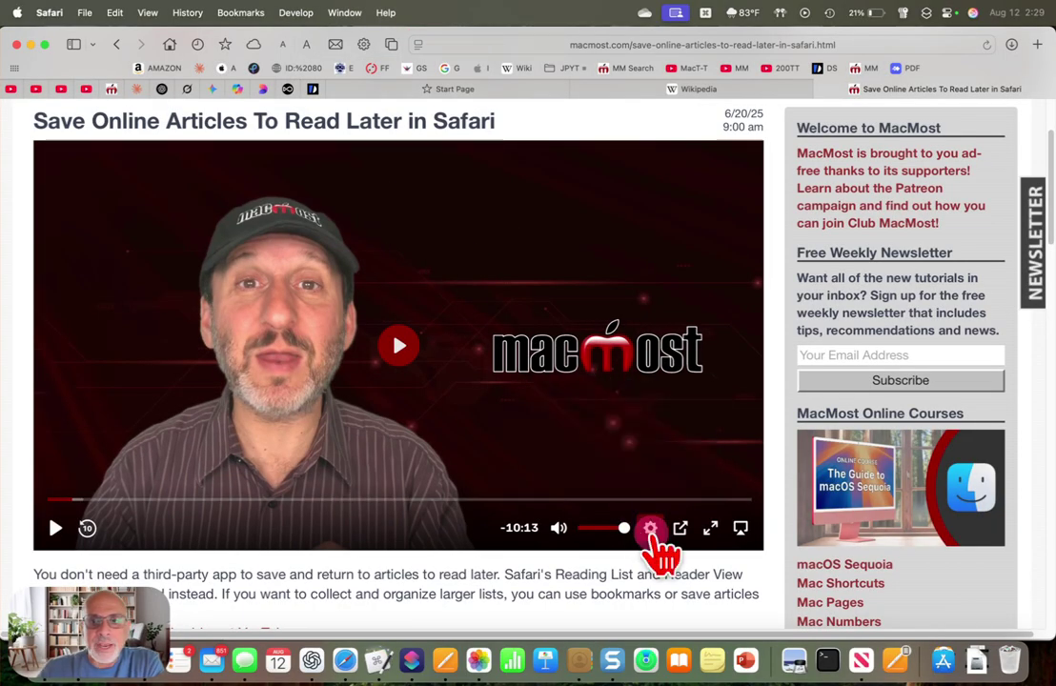
- Show the playback speed choices of the embedded video player
{"action": "left_click", "coordinate": [652, 534]}
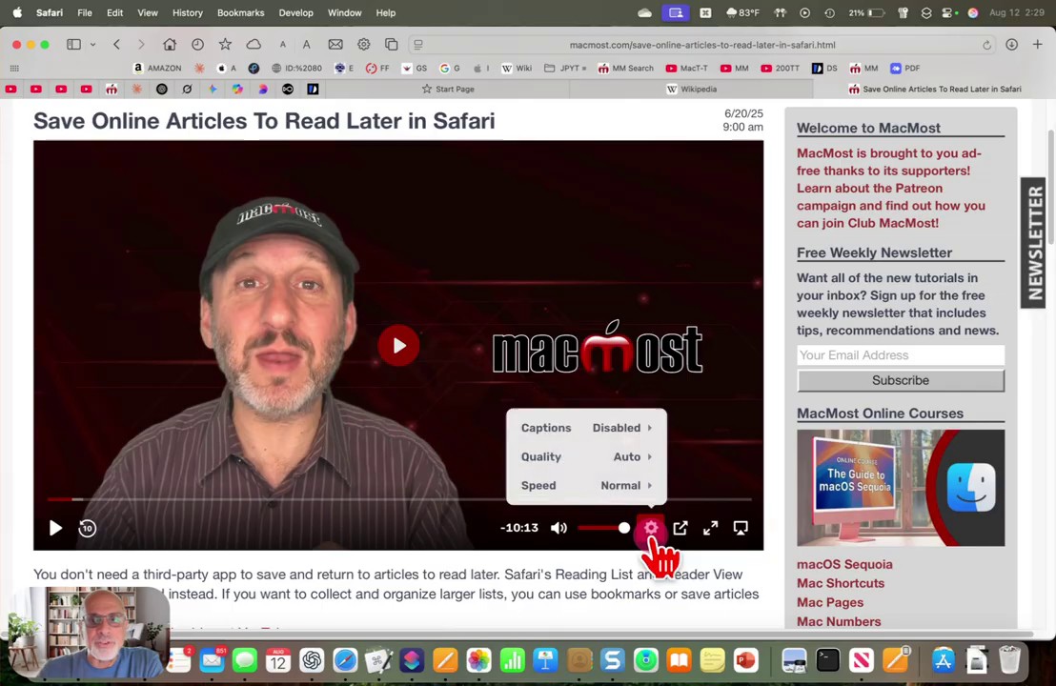
{"action": "left_click", "coordinate": [643, 488]}
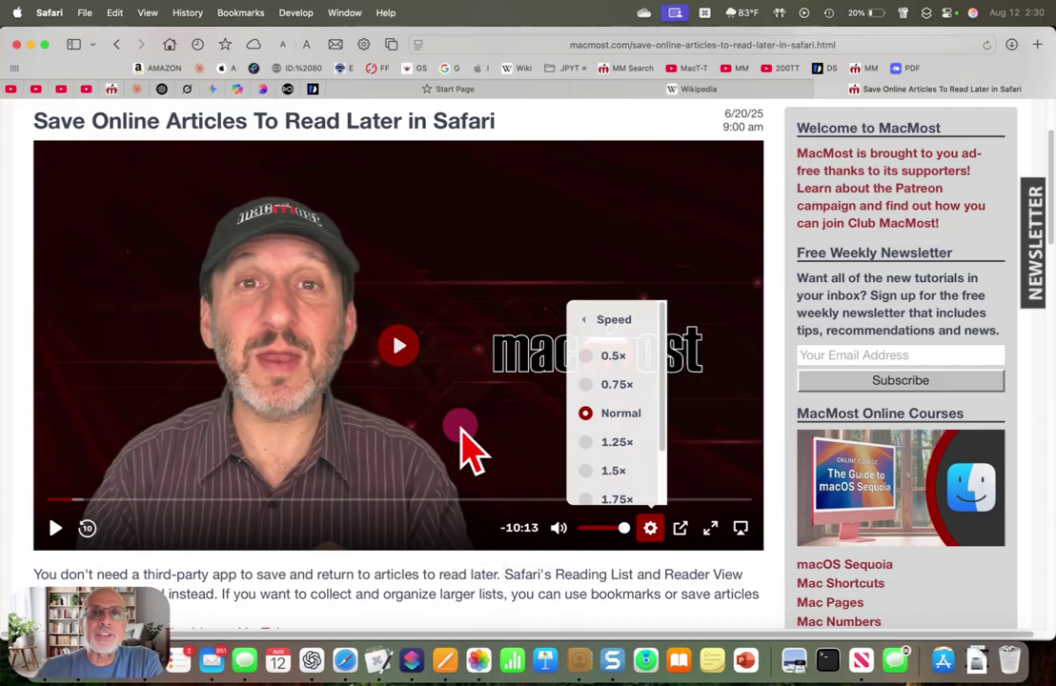
{"action": "scroll", "coordinate": [471, 448], "scroll_direction": "up", "scroll_amount": 3}
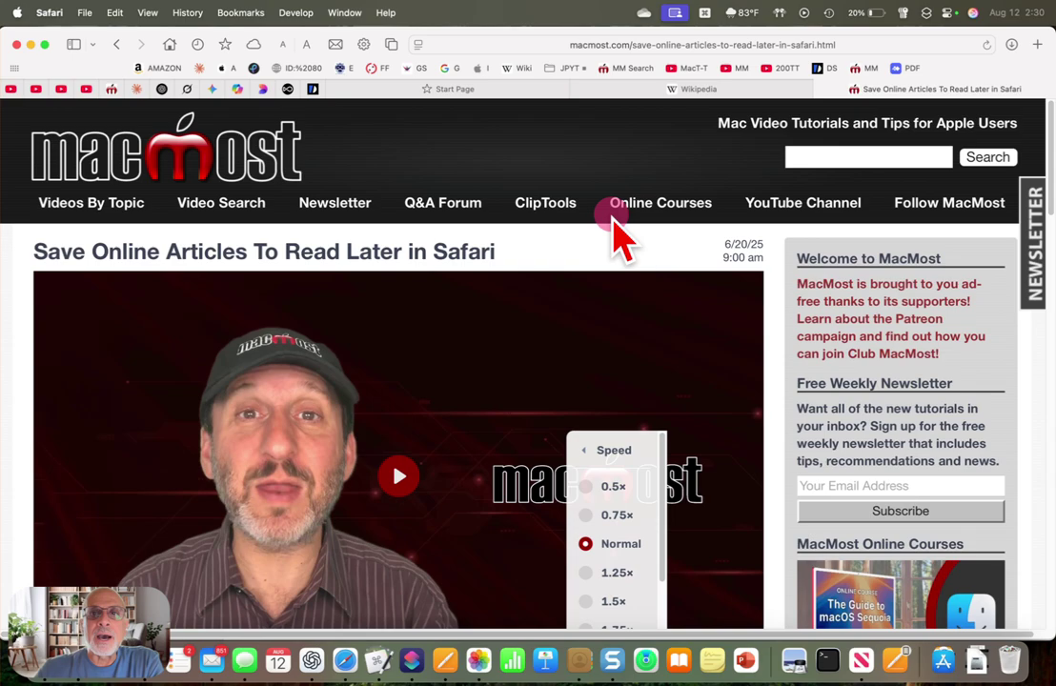
- Switch to the Wikipedia tab and open the English edition's main page
{"action": "left_click", "coordinate": [677, 91]}
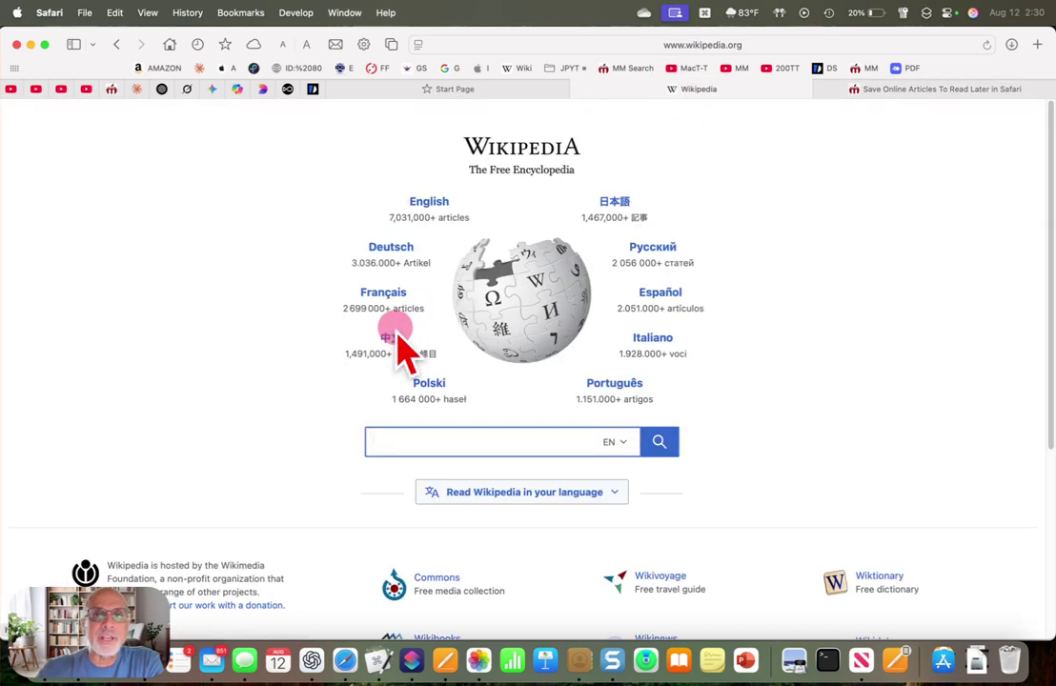
{"action": "left_click", "coordinate": [429, 213]}
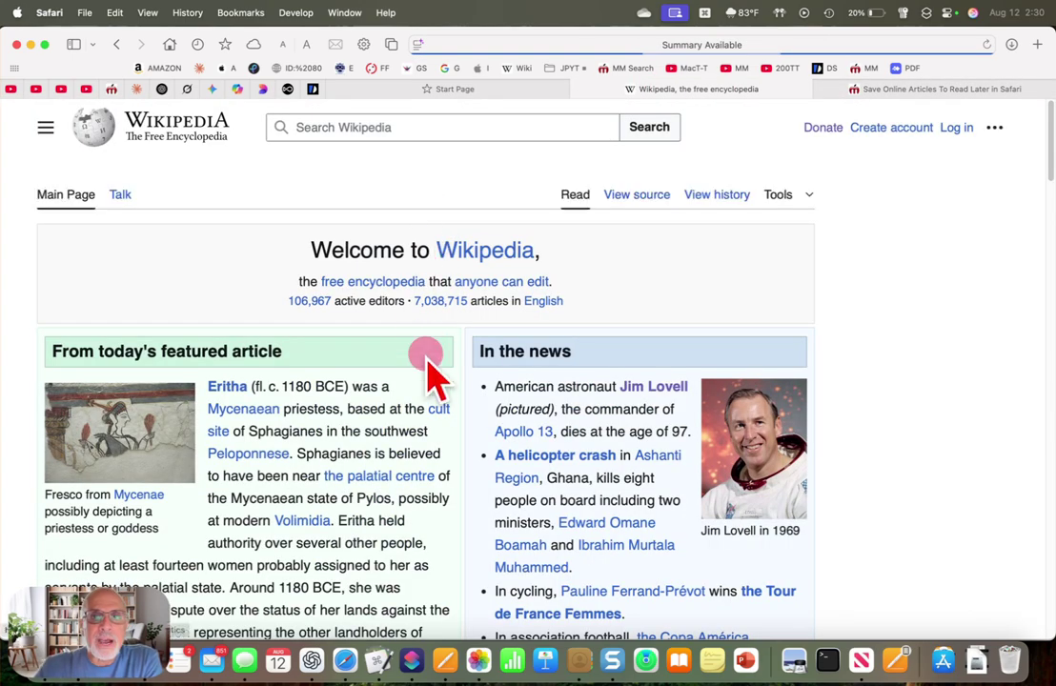
{"action": "scroll", "coordinate": [426, 372], "scroll_direction": "down", "scroll_amount": 2}
{"action": "scroll", "coordinate": [432, 377], "scroll_direction": "up", "scroll_amount": 2}
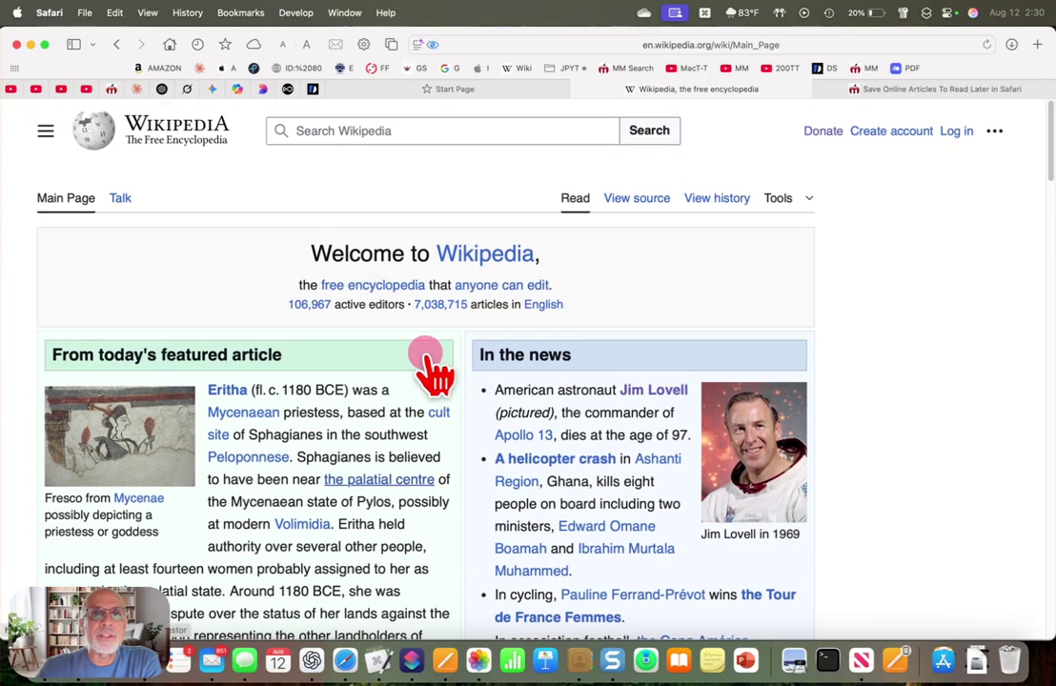
- Search Wikipedia for "apple" and open the Apple Inc. article
{"action": "left_click", "coordinate": [390, 134]}
{"action": "type", "text": "apple"}
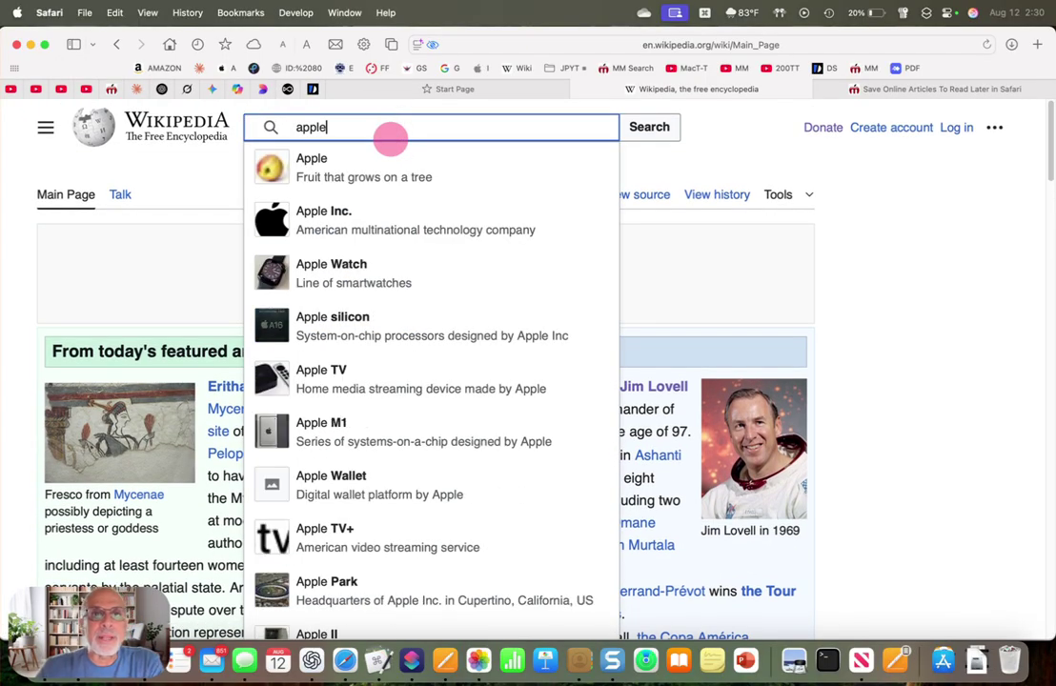
{"action": "left_click", "coordinate": [283, 232]}
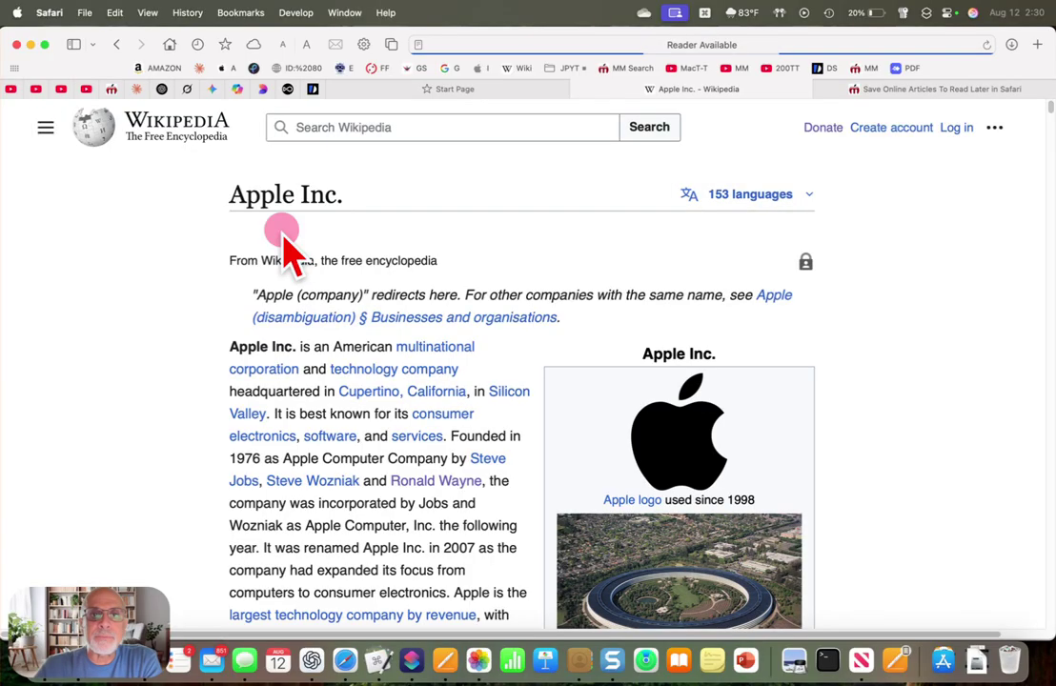
- Show the Apple Inc. article in Reader, bring up the Reader's theme and font options, and hide Reader again
{"action": "key", "text": "super+shift+r"}
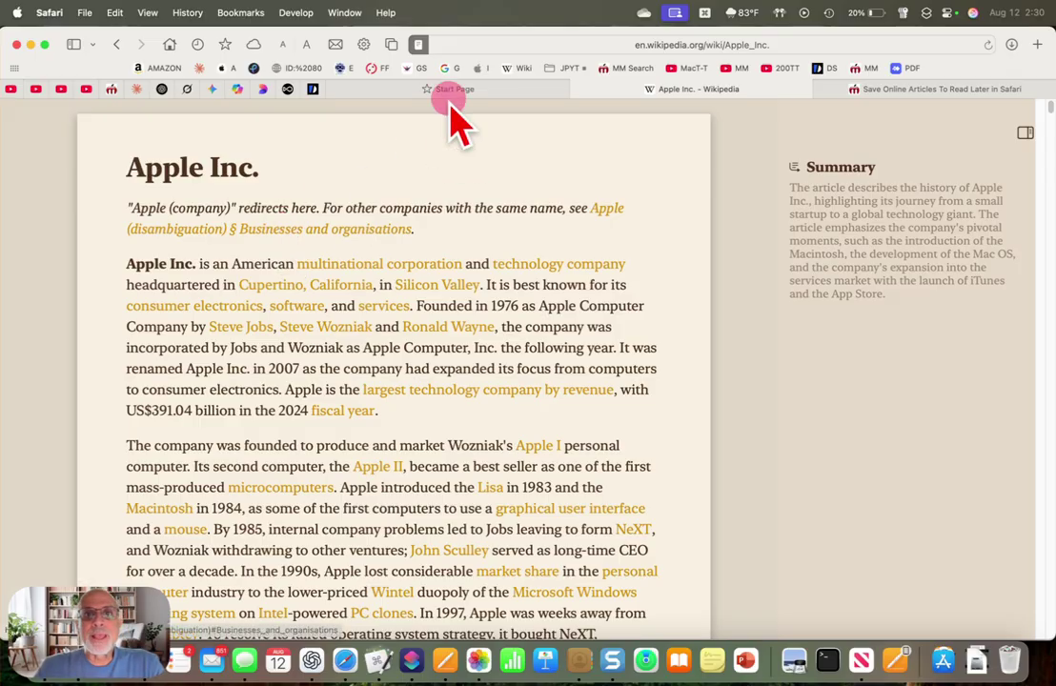
{"action": "left_click", "coordinate": [419, 46]}
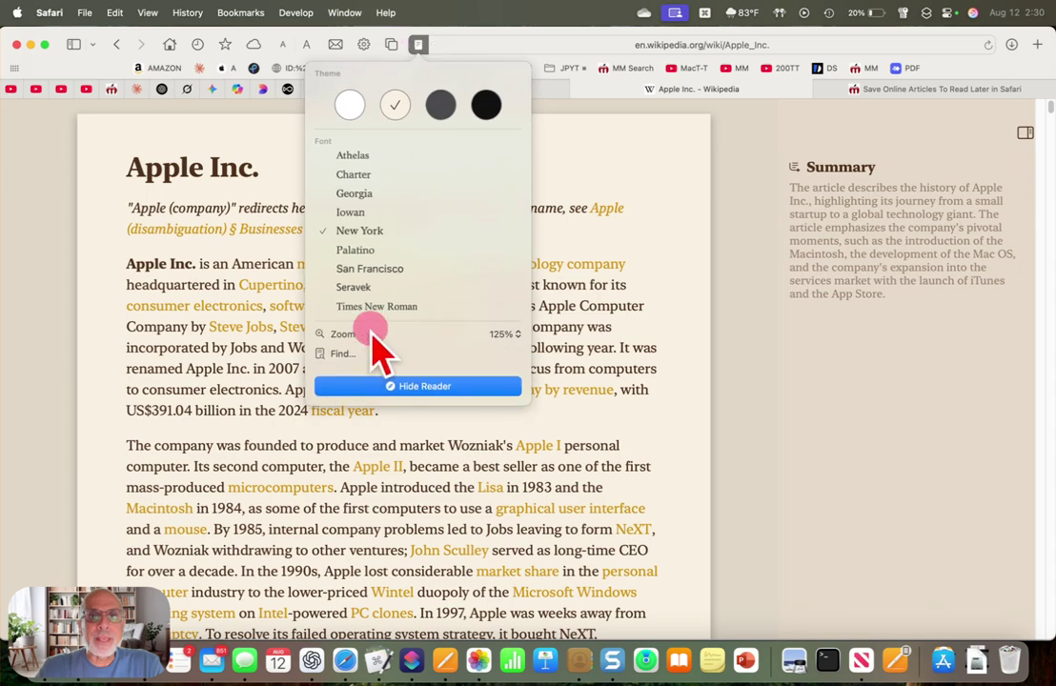
{"action": "left_click", "coordinate": [405, 383]}
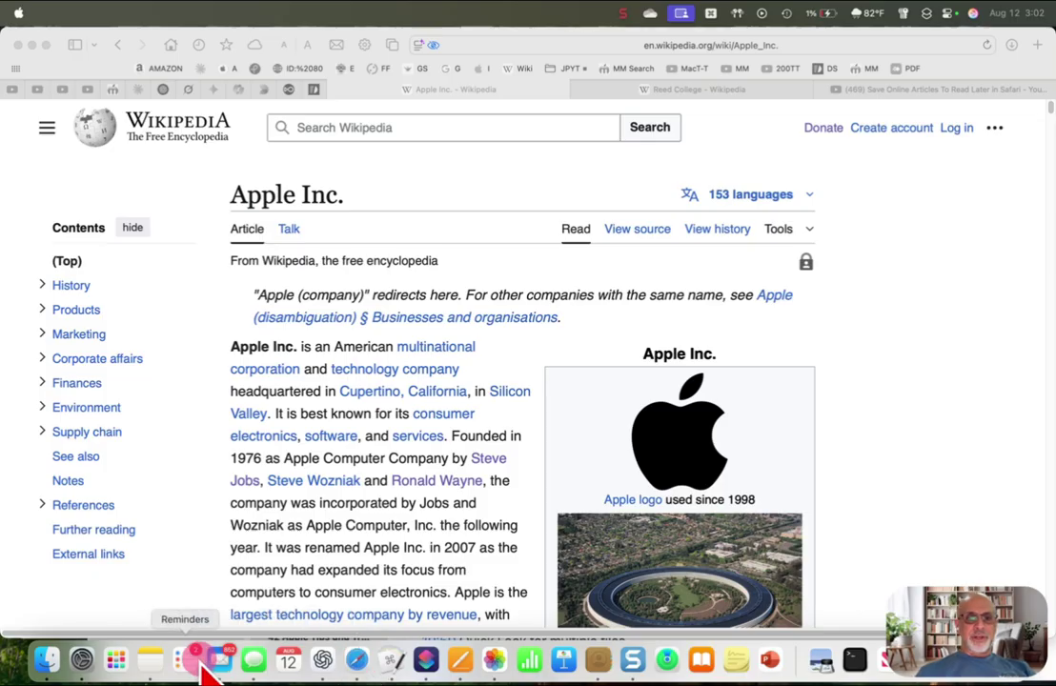
- Look up the ChatGPT summary prompt in the "42 Apple Tips and Tricks" note in Notes, and return to Safari
{"action": "left_click", "coordinate": [152, 667]}
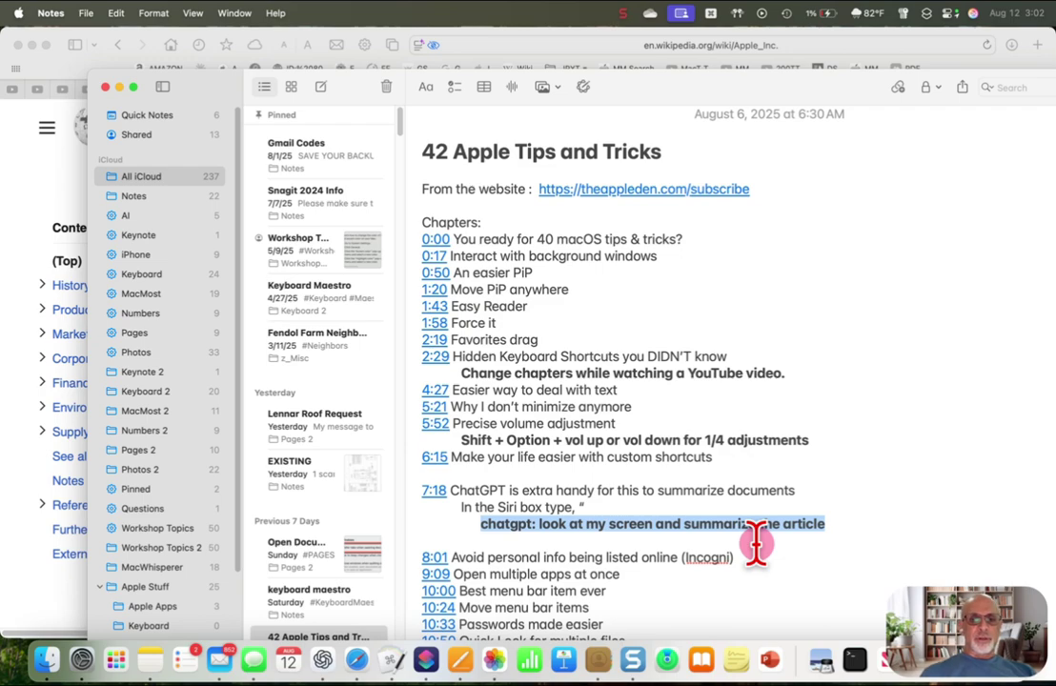
{"action": "left_click", "coordinate": [357, 661]}
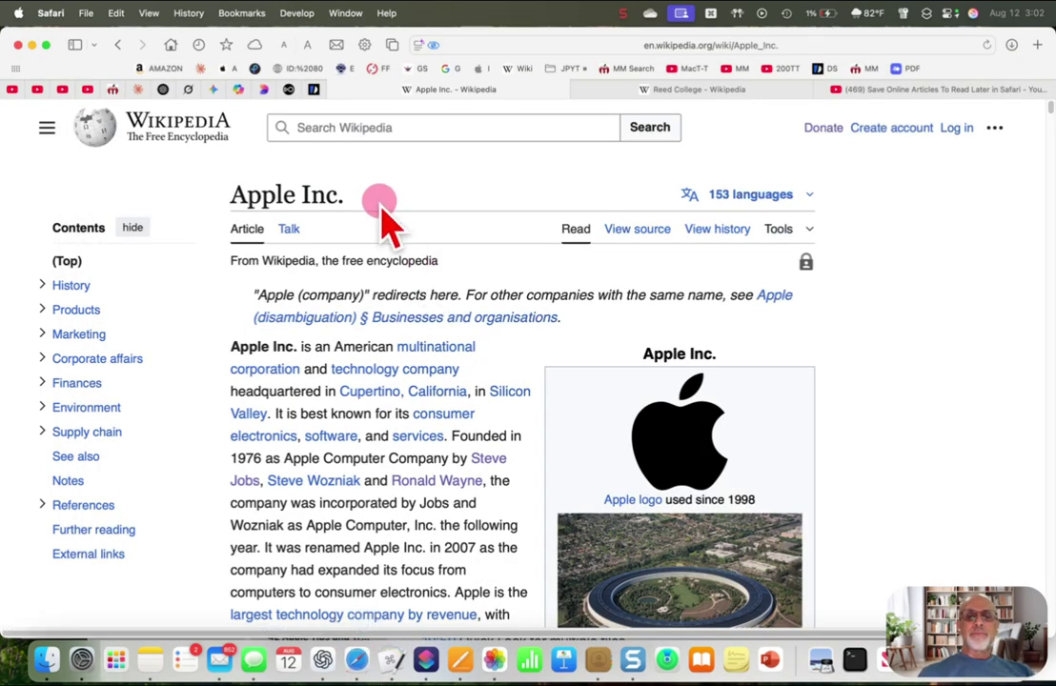
- Ask Siri "chatgpt: look at my screen and summarize the article" and send the page's screenshot to ChatGPT
{"action": "left_click", "coordinate": [972, 13]}
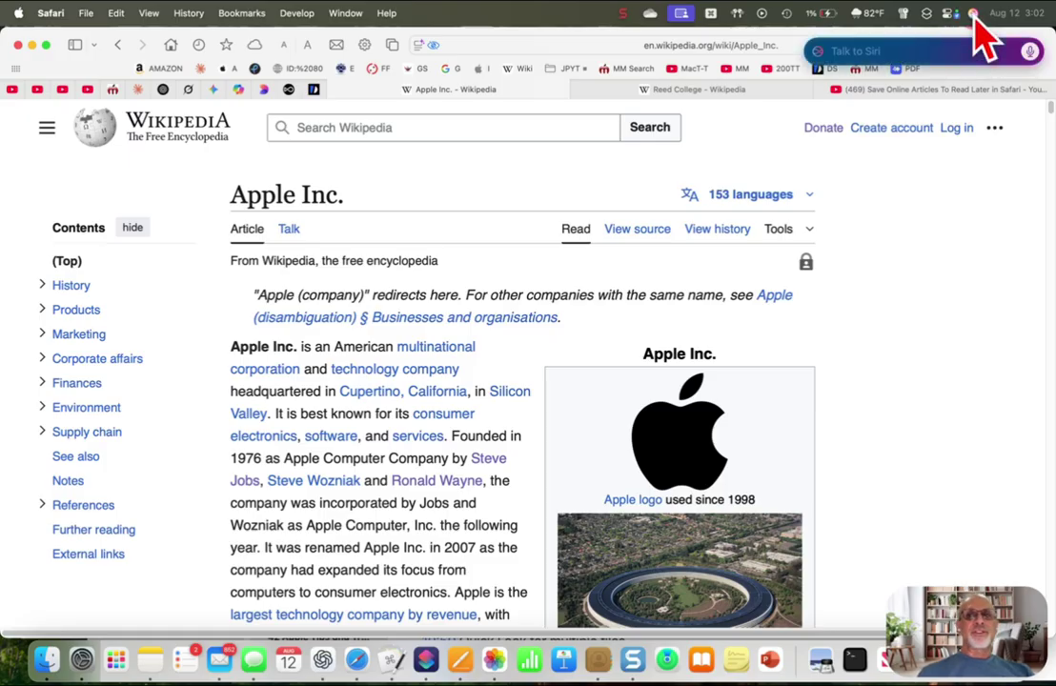
{"action": "left_click", "coordinate": [910, 50]}
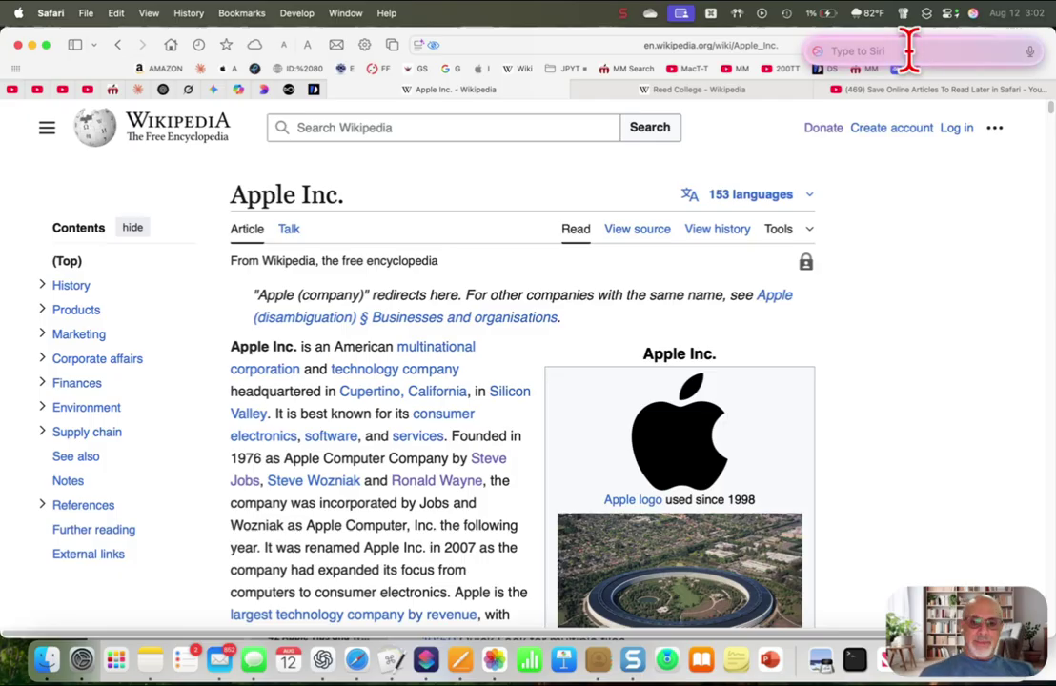
{"action": "type", "text": "chatgpt: look at my screen and summarize the article"}
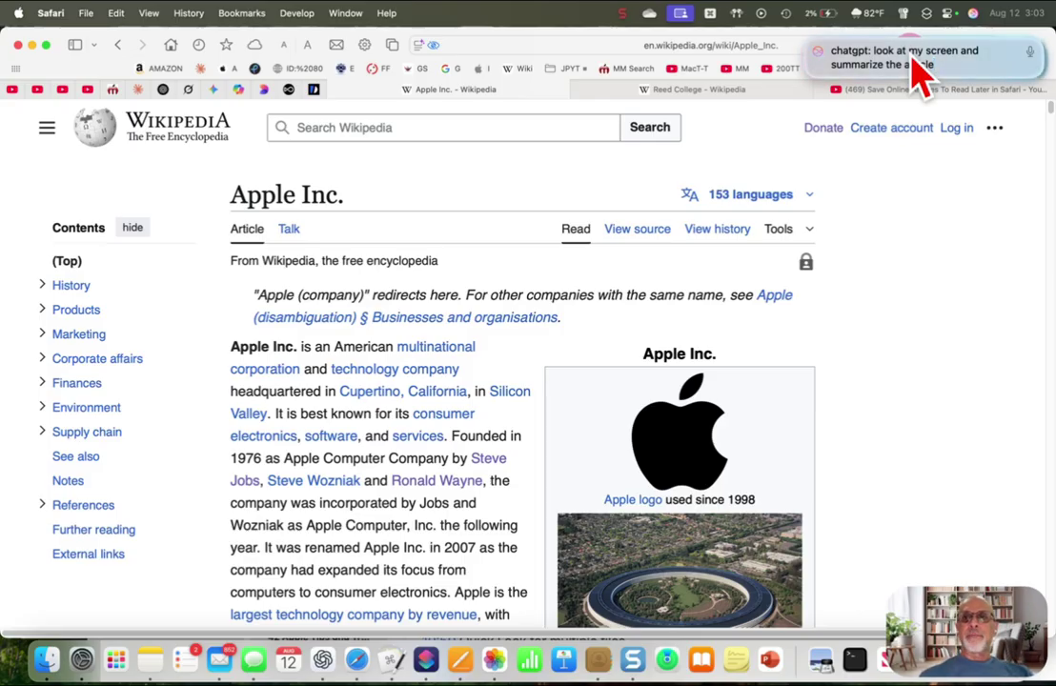
{"action": "key", "text": "Return"}
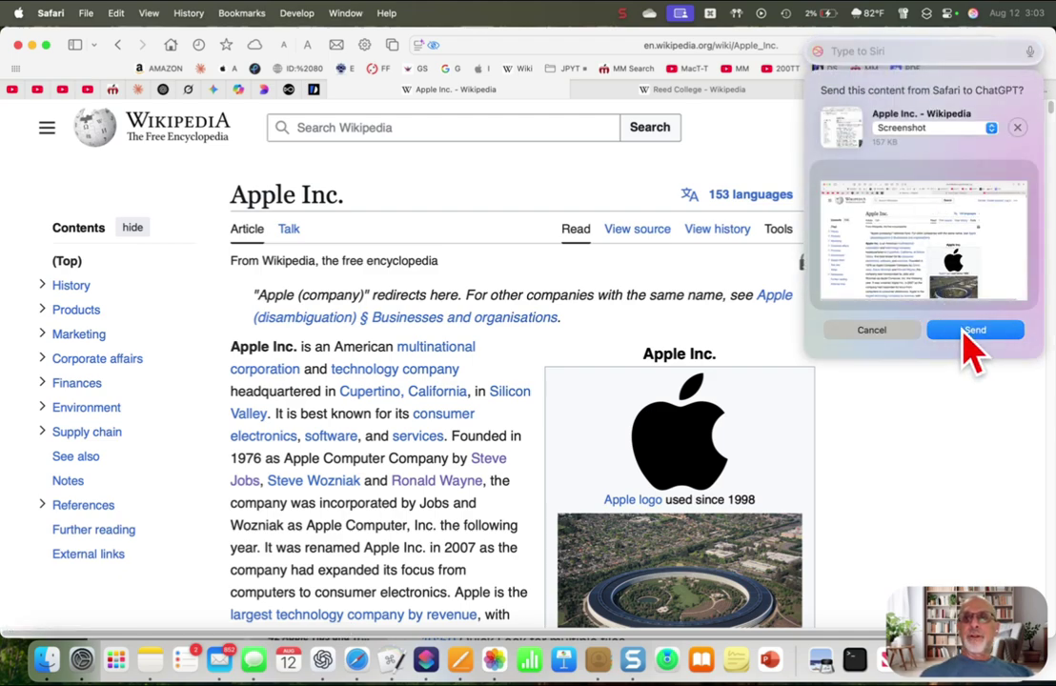
{"action": "left_click", "coordinate": [970, 332]}
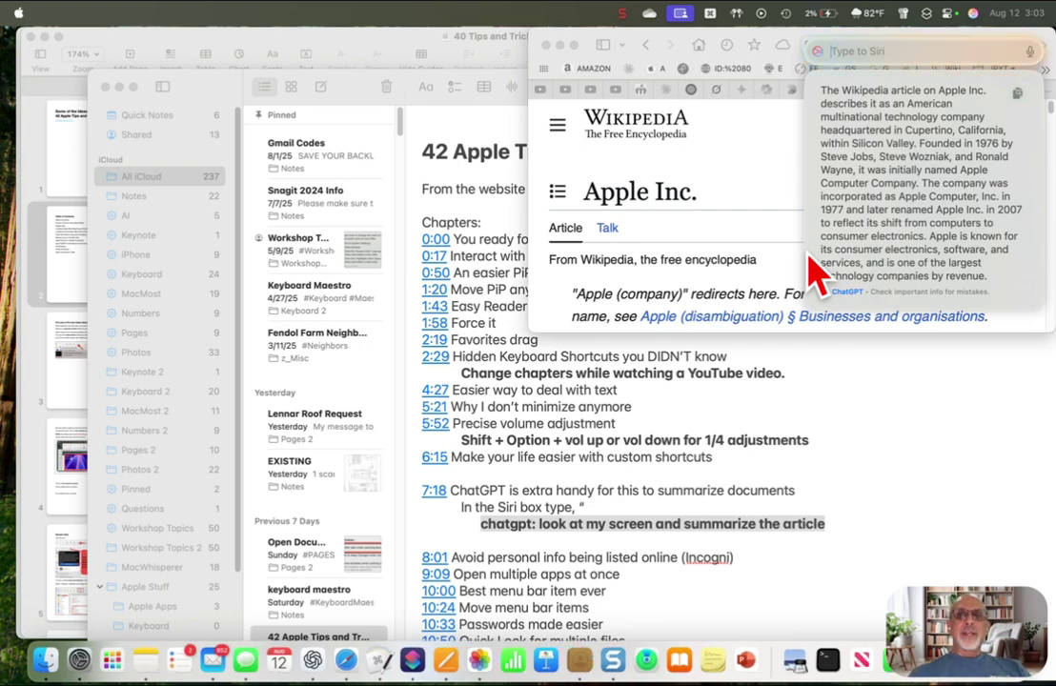
{"action": "left_click", "coordinate": [809, 255]}
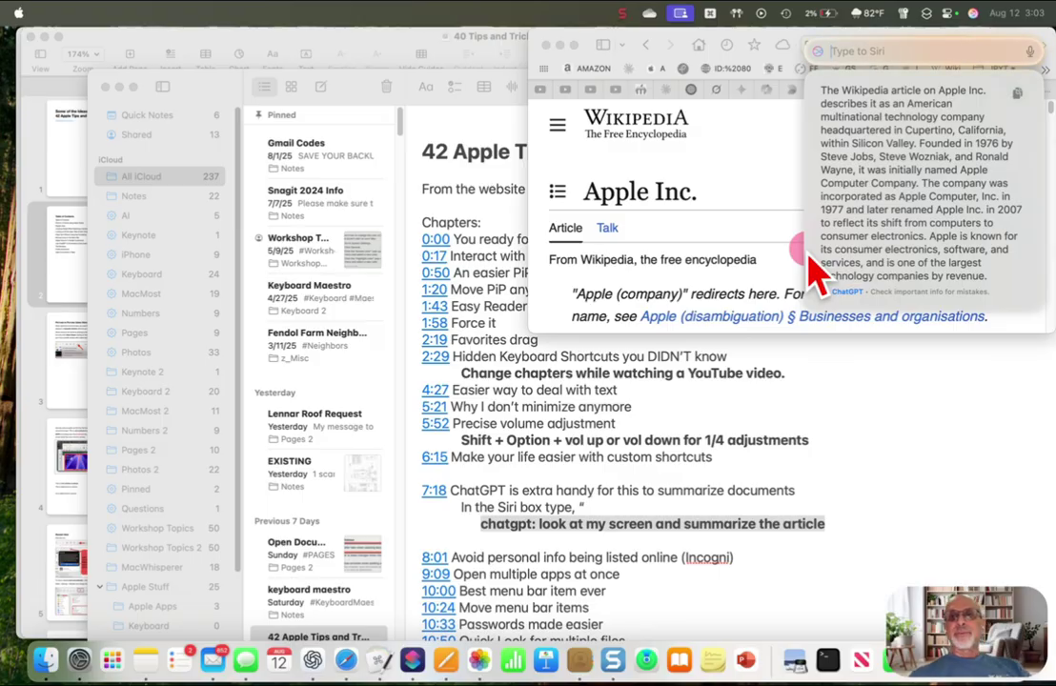
{"action": "left_click", "coordinate": [744, 130]}
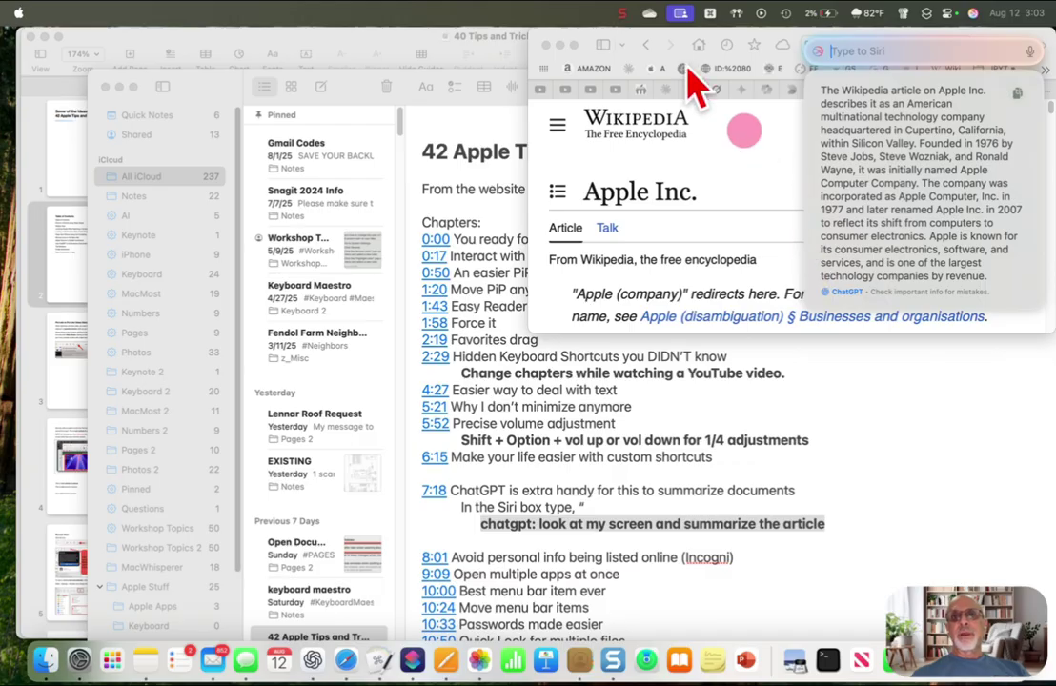
{"action": "left_click", "coordinate": [621, 14]}
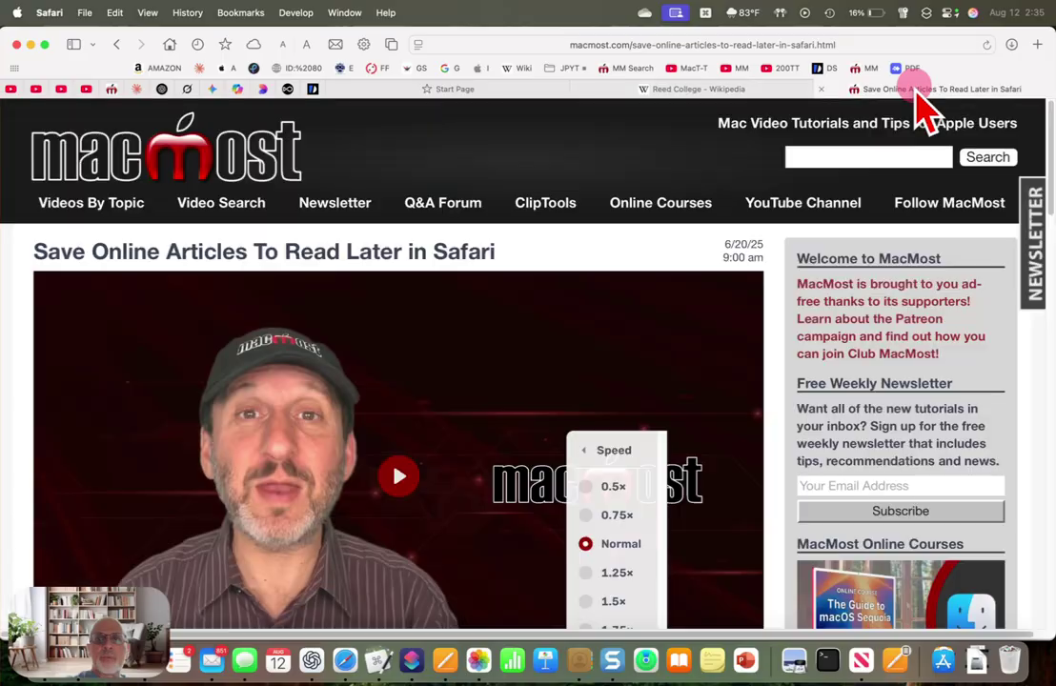
- Open the YouTube version of "Save Online Articles To Read Later in Safari" from the link below the MacMost page's video
{"action": "scroll", "coordinate": [505, 277], "scroll_direction": "down", "scroll_amount": 2}
{"action": "scroll", "coordinate": [511, 290], "scroll_direction": "down", "scroll_amount": 1}
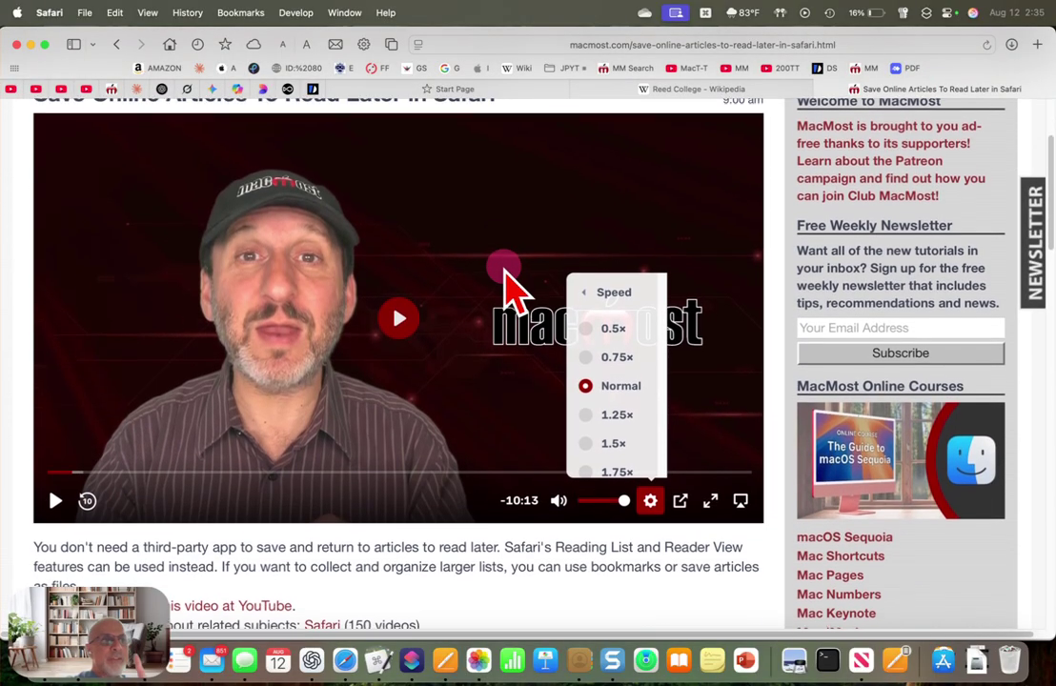
{"action": "scroll", "coordinate": [512, 291], "scroll_direction": "down", "scroll_amount": 2}
{"action": "scroll", "coordinate": [507, 288], "scroll_direction": "down", "scroll_amount": 2}
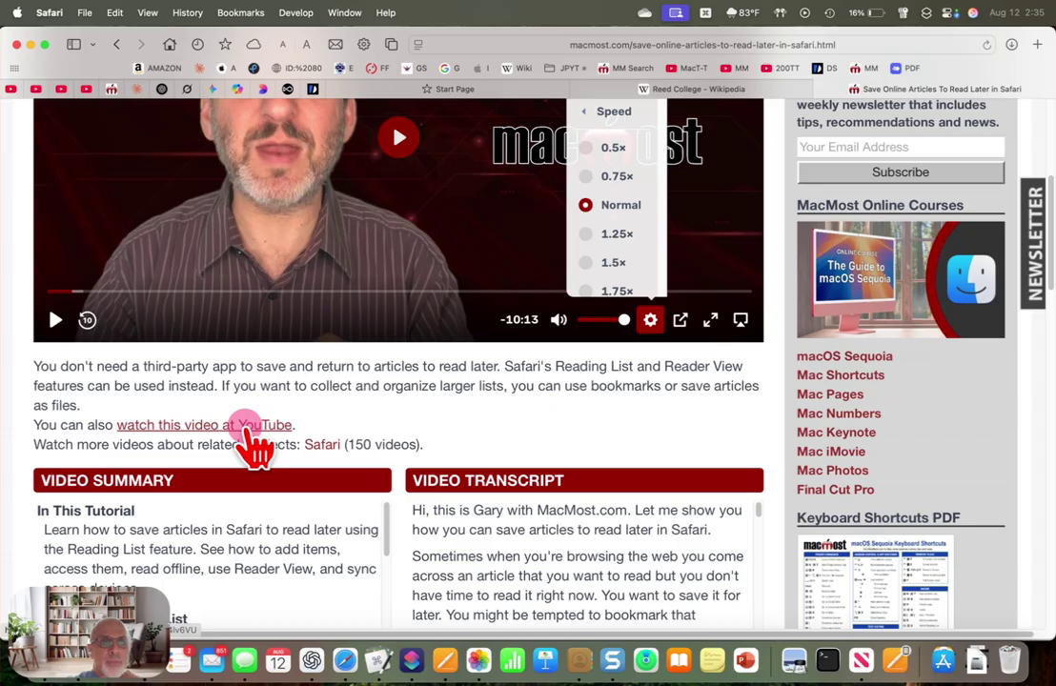
{"action": "scroll", "coordinate": [391, 262], "scroll_direction": "up", "scroll_amount": 5}
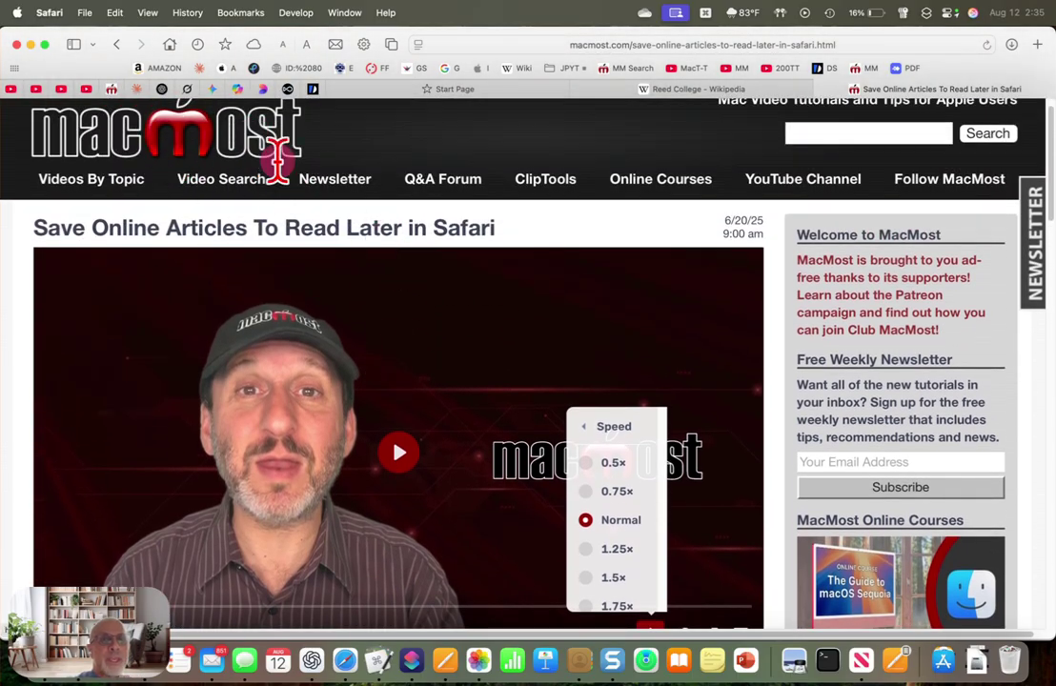
{"action": "scroll", "coordinate": [281, 172], "scroll_direction": "down", "scroll_amount": 4}
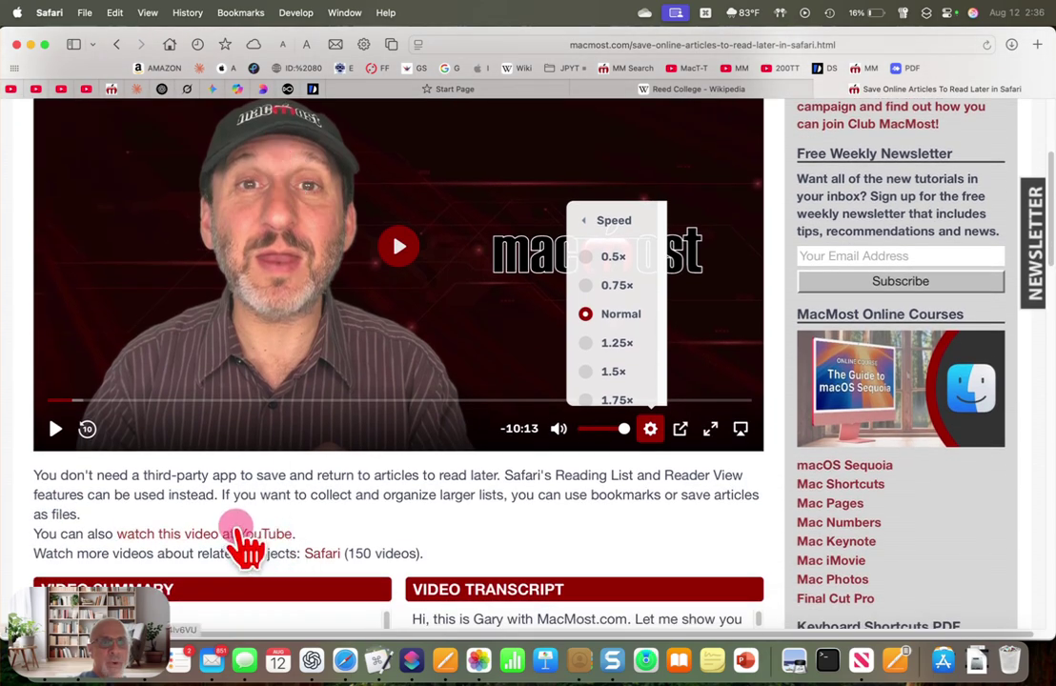
{"action": "left_click", "coordinate": [237, 531]}
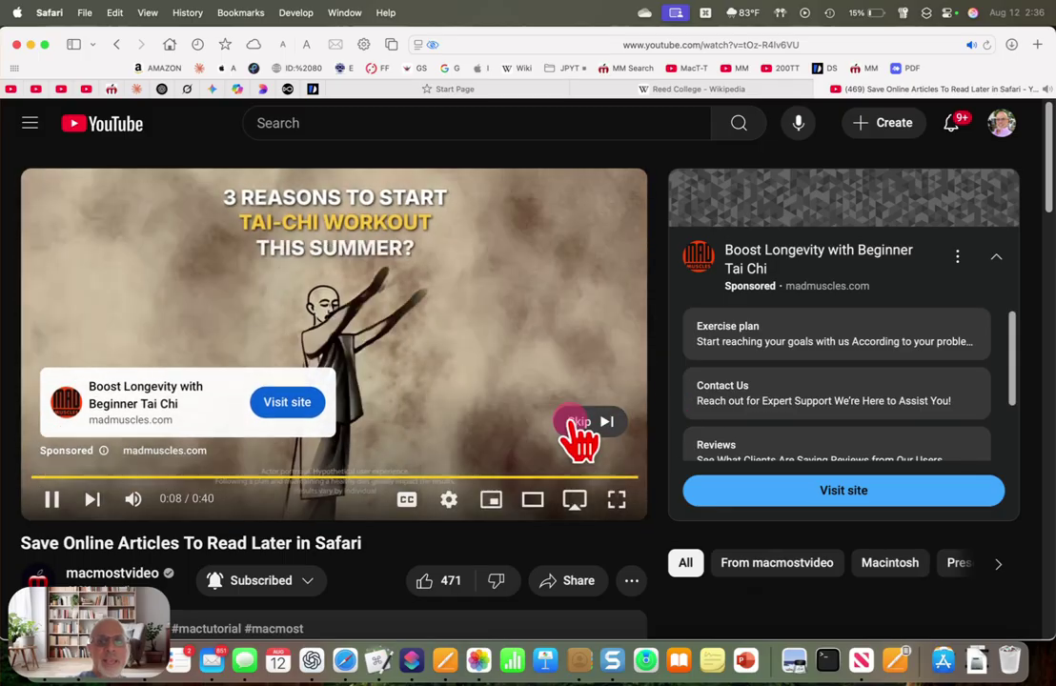
- Skip the ad and expand the video's full description to examine its chapter timestamps
{"action": "left_click", "coordinate": [574, 421]}
{"action": "scroll", "coordinate": [577, 440], "scroll_direction": "down", "scroll_amount": 5}
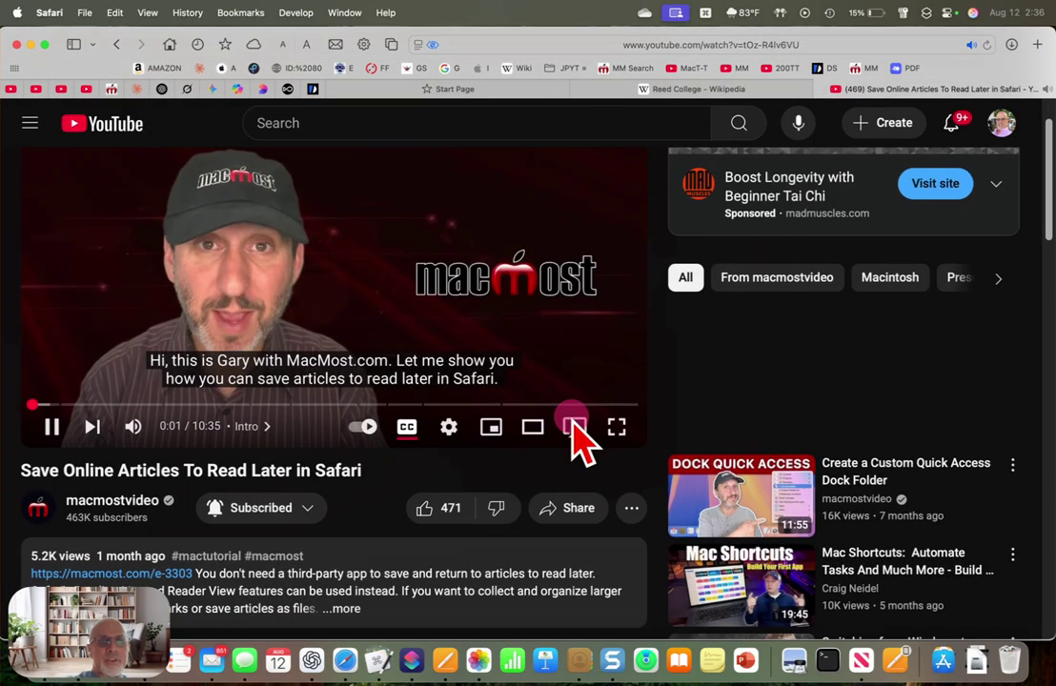
{"action": "scroll", "coordinate": [577, 440], "scroll_direction": "down", "scroll_amount": 2}
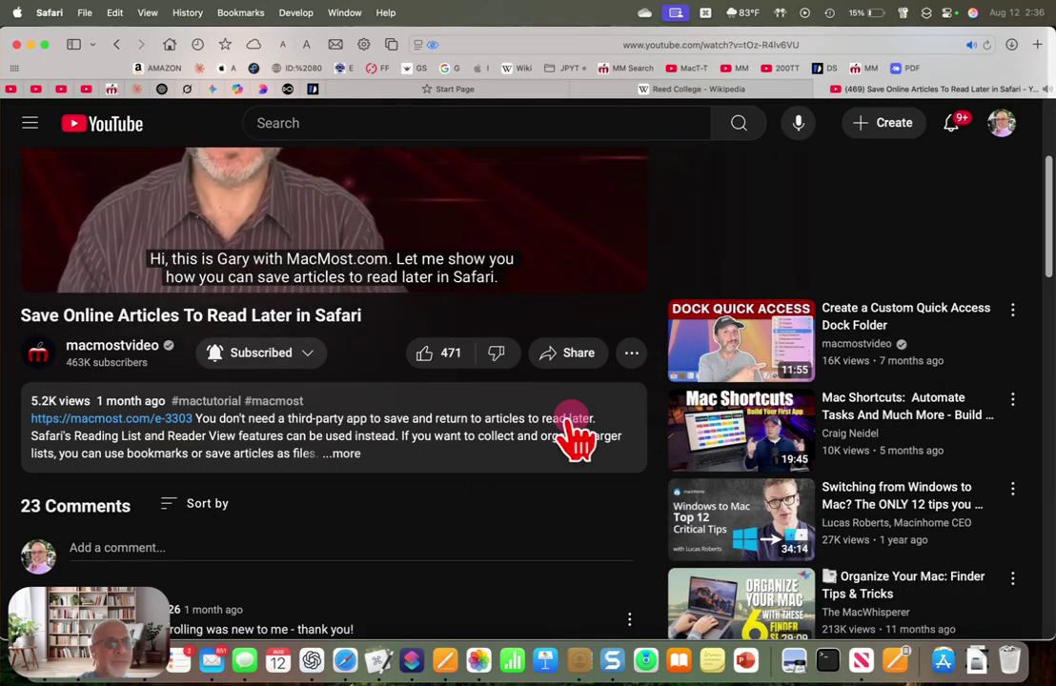
{"action": "left_click", "coordinate": [345, 456]}
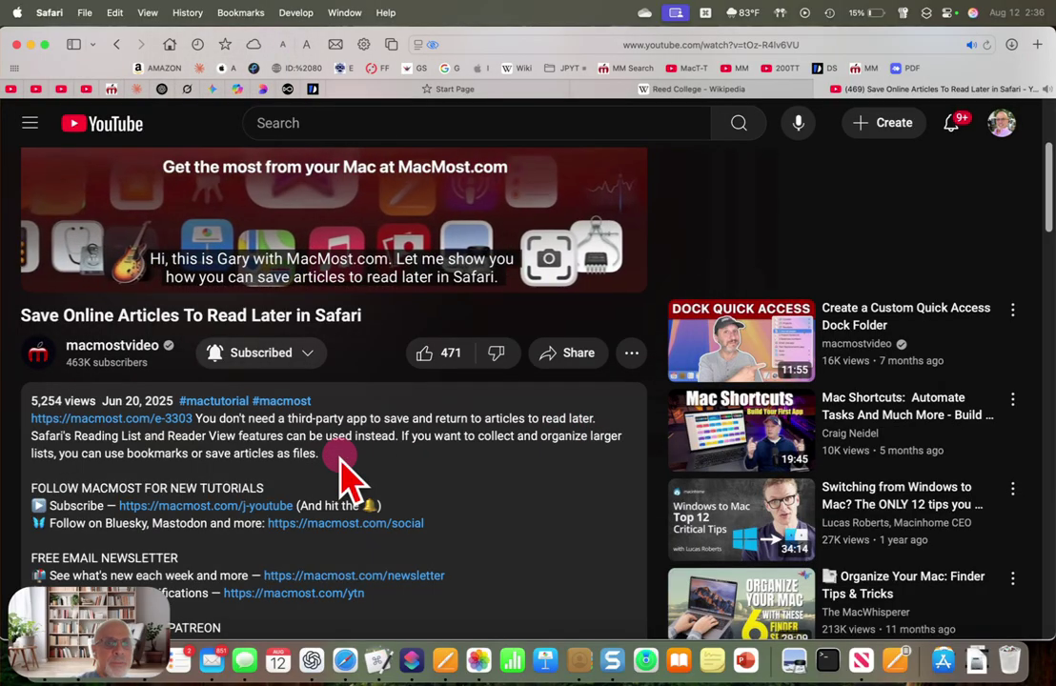
{"action": "scroll", "coordinate": [343, 462], "scroll_direction": "down", "scroll_amount": 5}
{"action": "scroll", "coordinate": [343, 476], "scroll_direction": "down", "scroll_amount": 3}
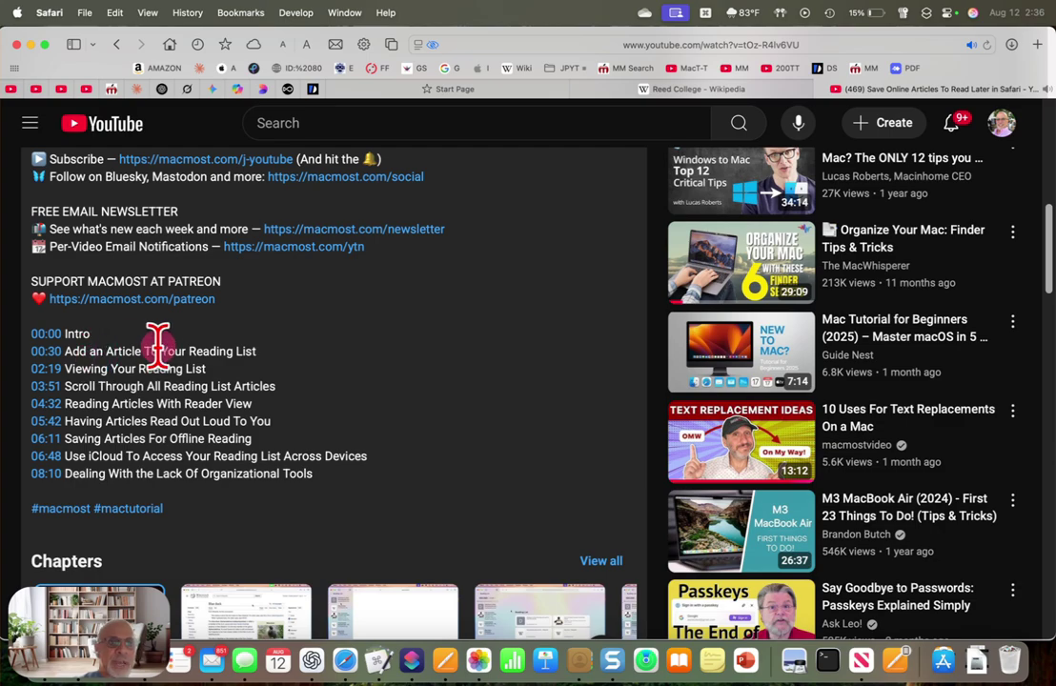
{"action": "scroll", "coordinate": [200, 349], "scroll_direction": "up", "scroll_amount": 2}
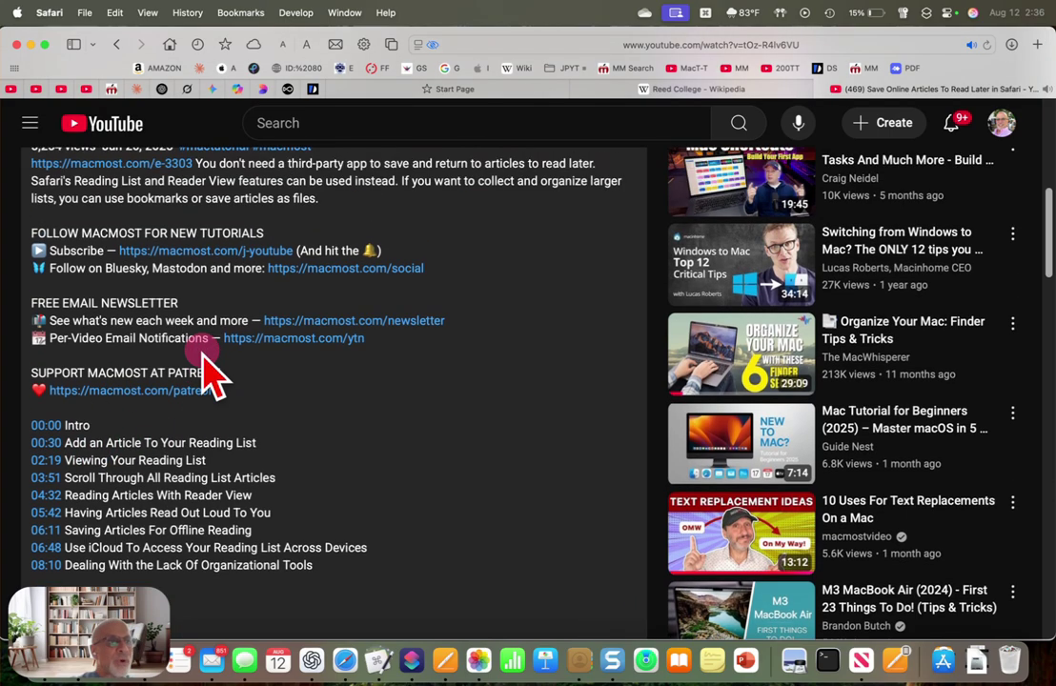
{"action": "scroll", "coordinate": [204, 357], "scroll_direction": "up", "scroll_amount": 3}
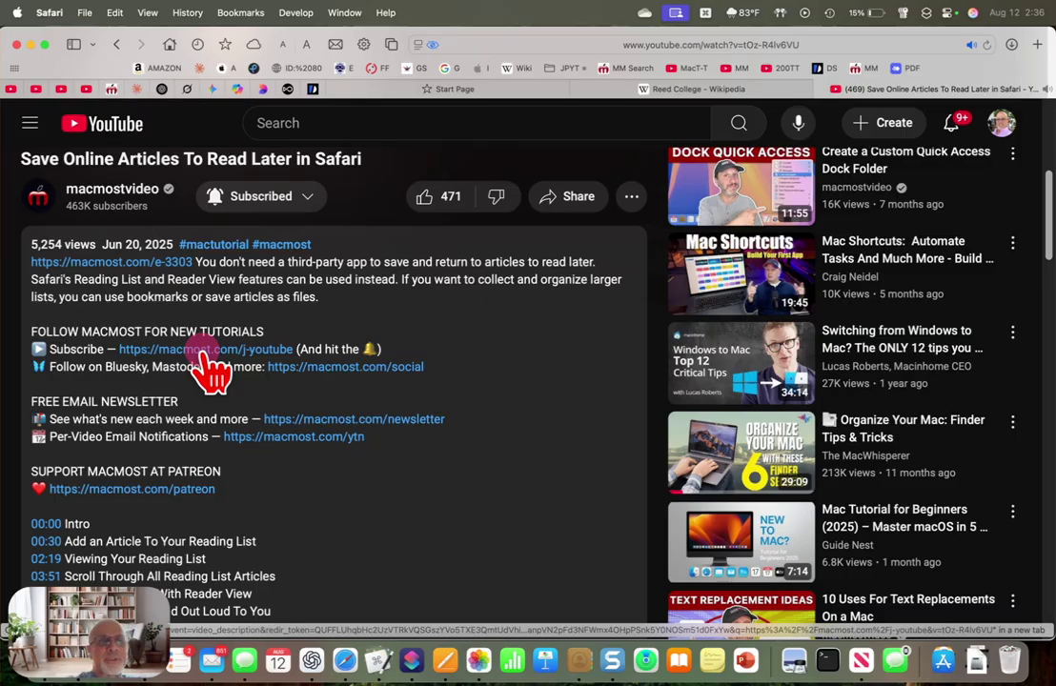
- Return to the video player and jump back chapter by chapter to "Scroll Through All Reading List Articles"
{"action": "scroll", "coordinate": [208, 357], "scroll_direction": "up", "scroll_amount": 8}
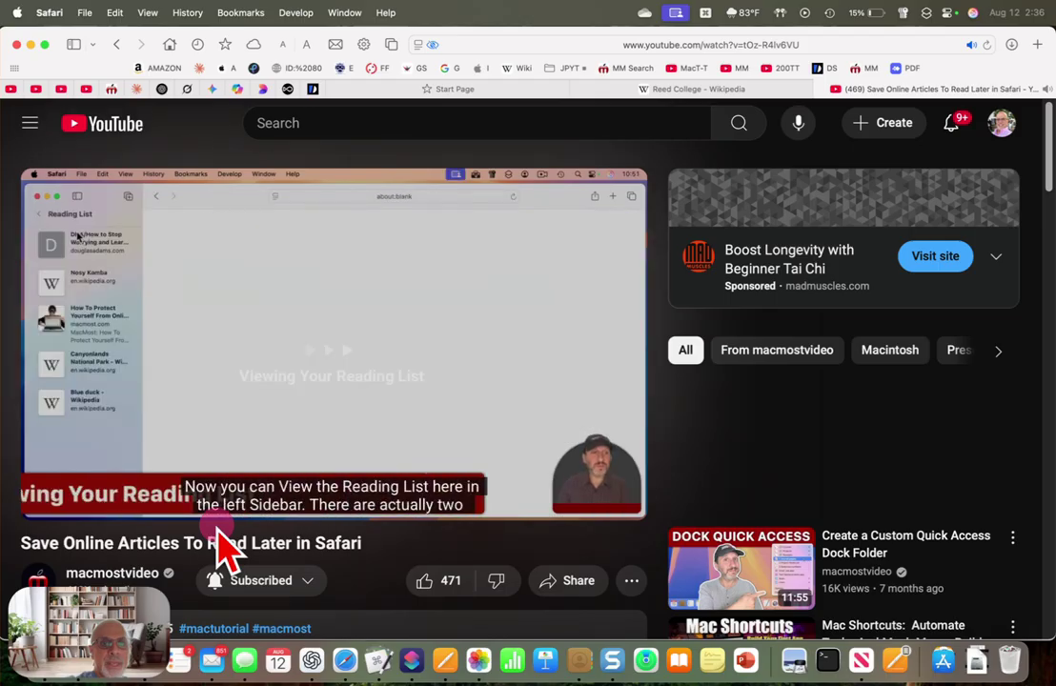
{"action": "mouse_move", "coordinate": [278, 516]}
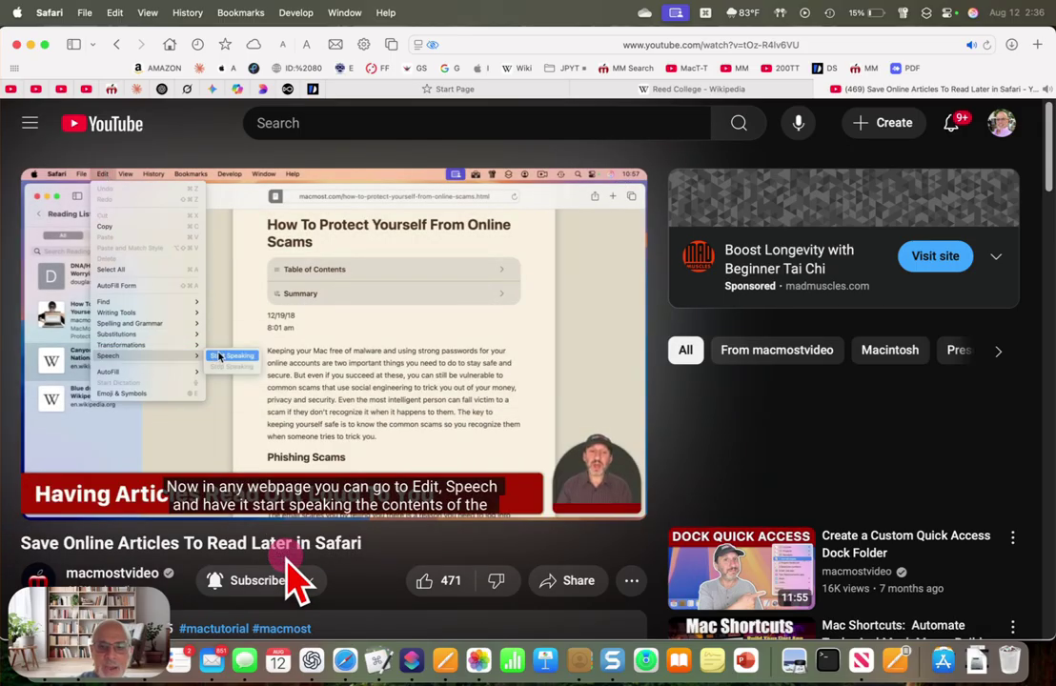
{"action": "key", "text": "alt+Left"}
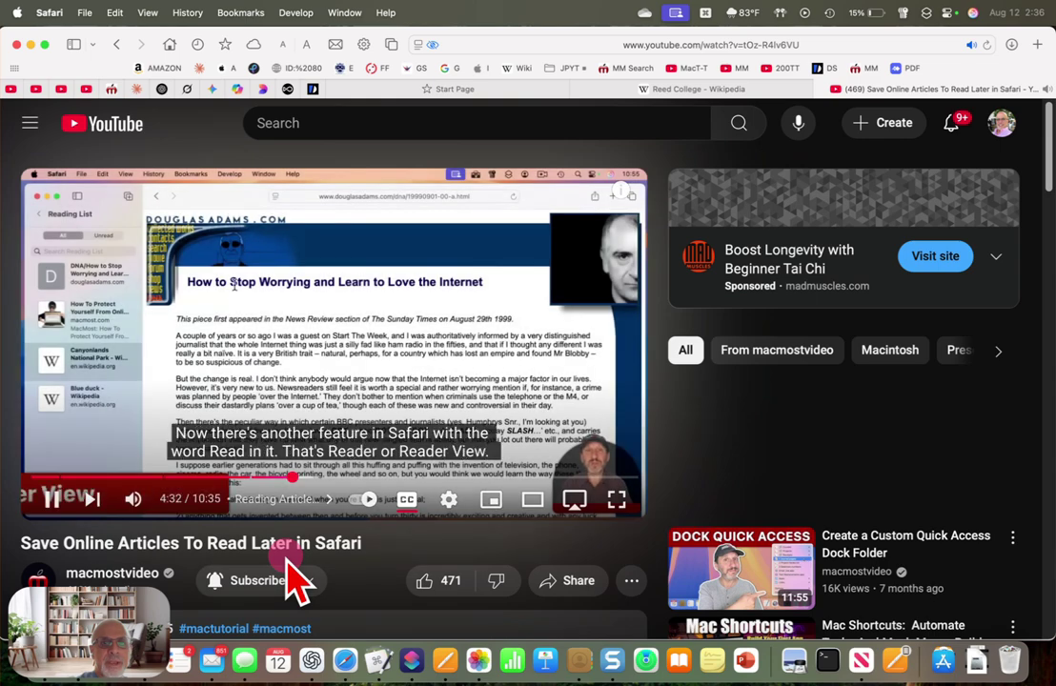
{"action": "key", "text": "alt+Left"}
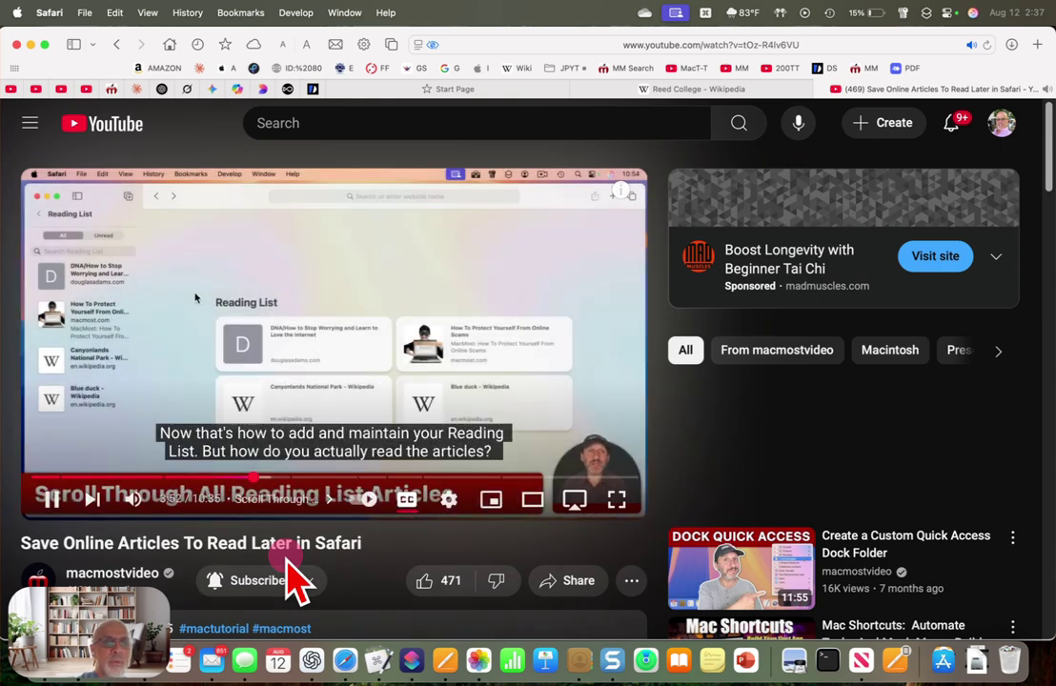
{"action": "left_click", "coordinate": [288, 566]}
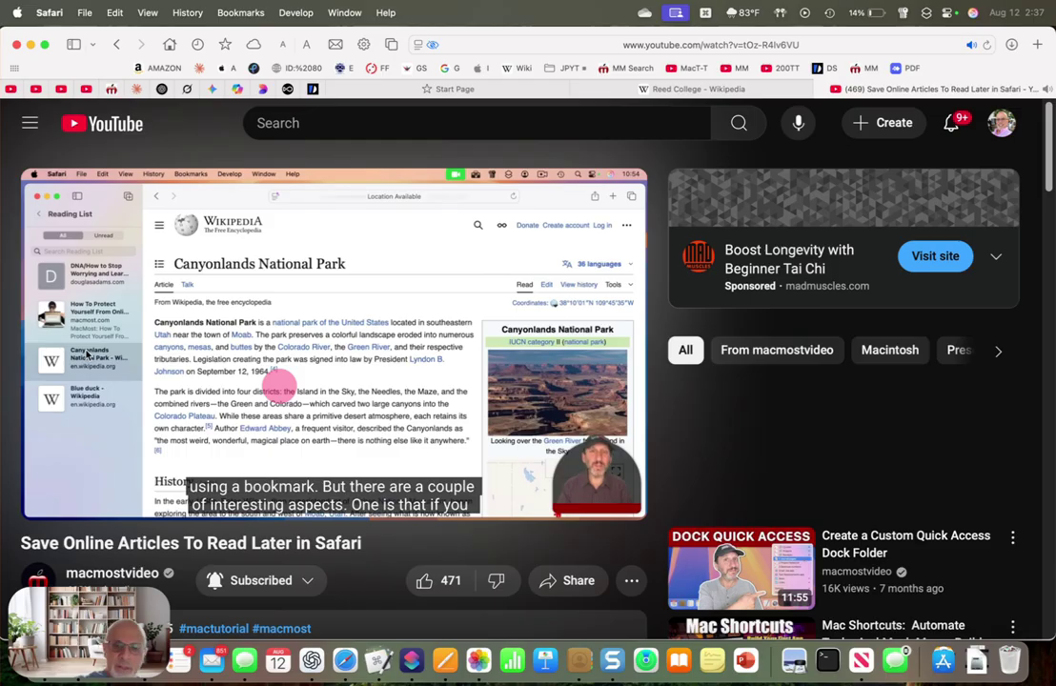
- Skip the video ahead twice and back three times in 10-second jumps, and pause it
{"action": "key", "text": "l"}
{"action": "key", "text": "l"}
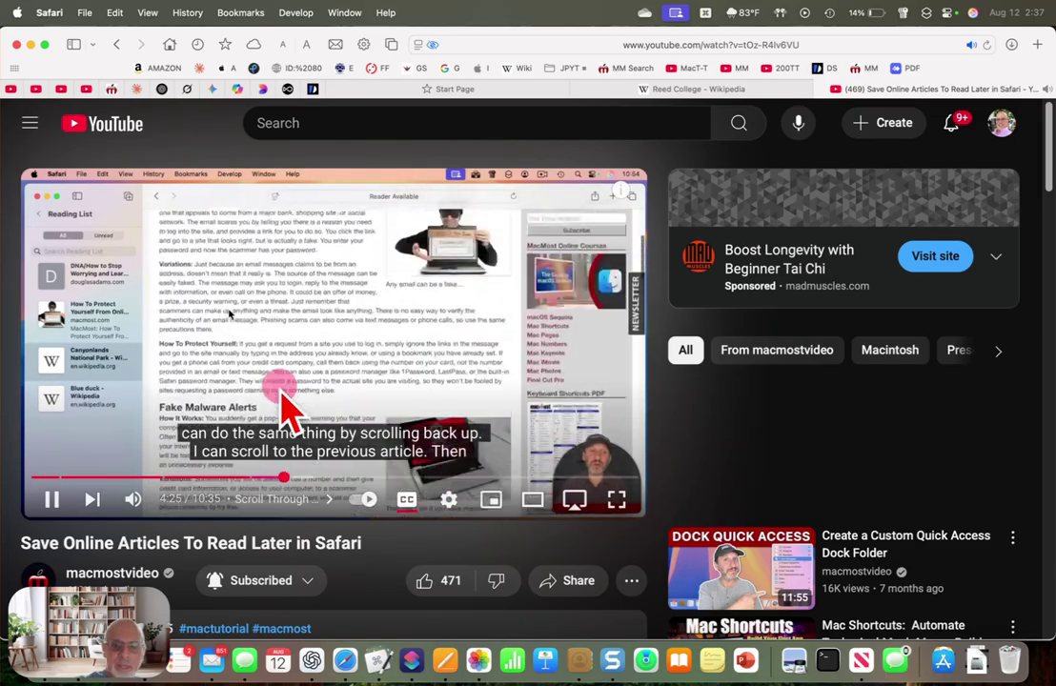
{"action": "key", "text": "j"}
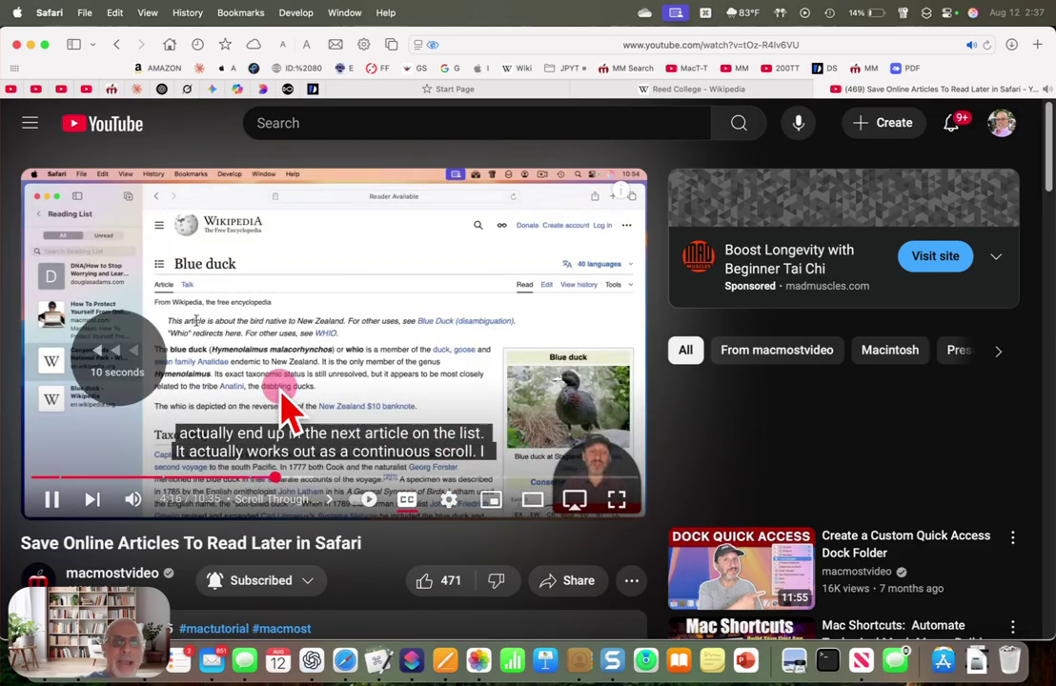
{"action": "key", "text": "j"}
{"action": "key", "text": "j"}
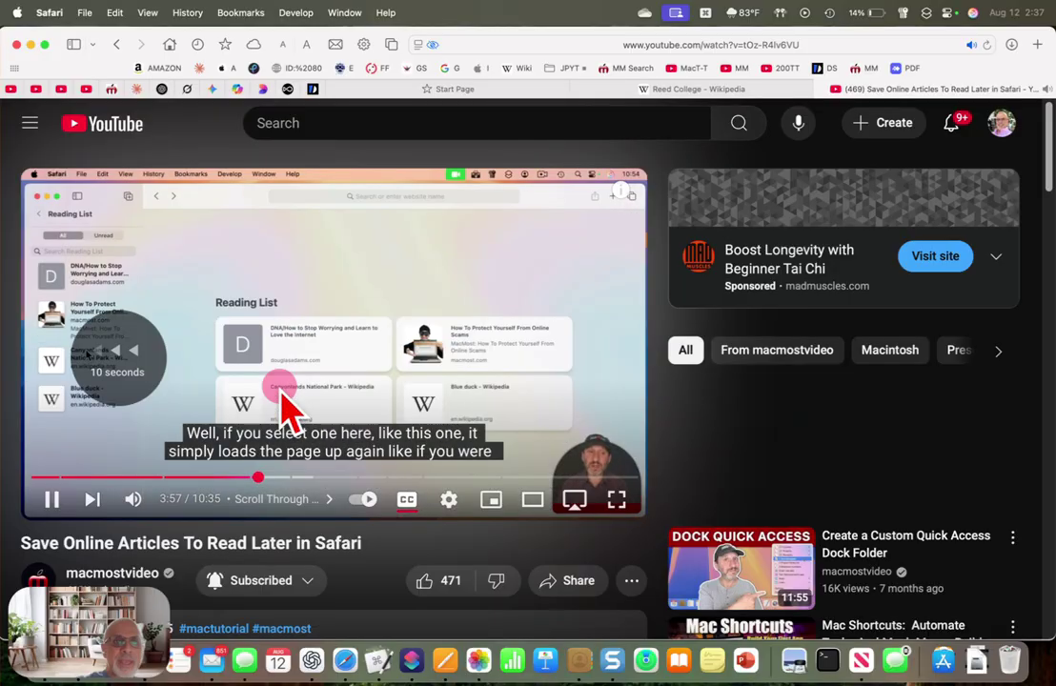
{"action": "key", "text": "k"}
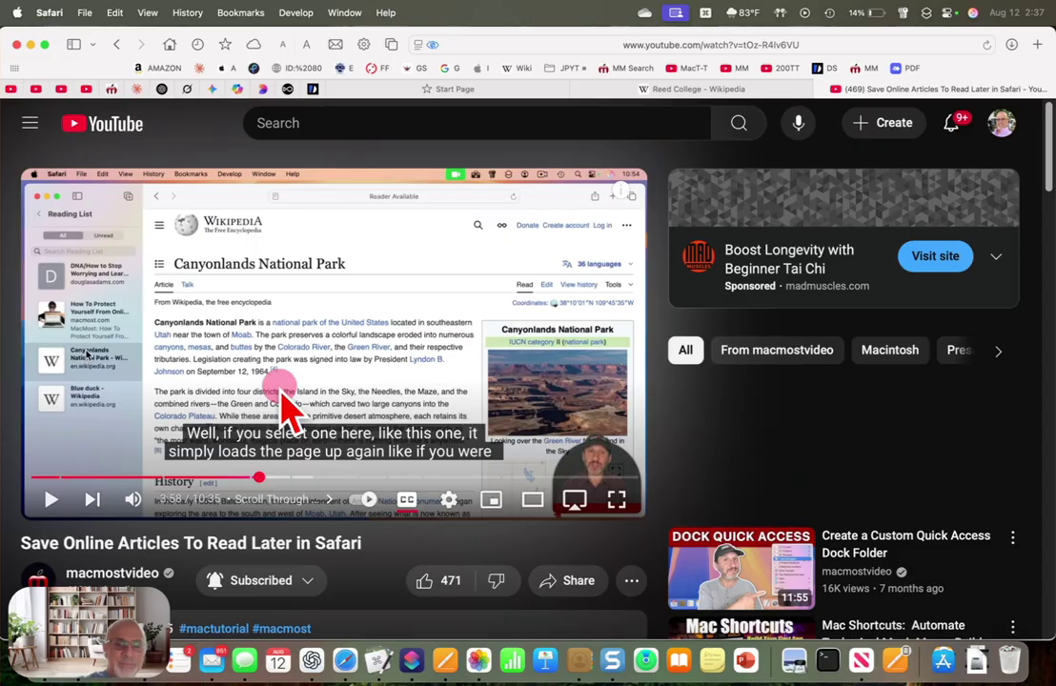
- Skip the video back 10 seconds, play and pause it, and then play and pause it once more
{"action": "key", "text": "j"}
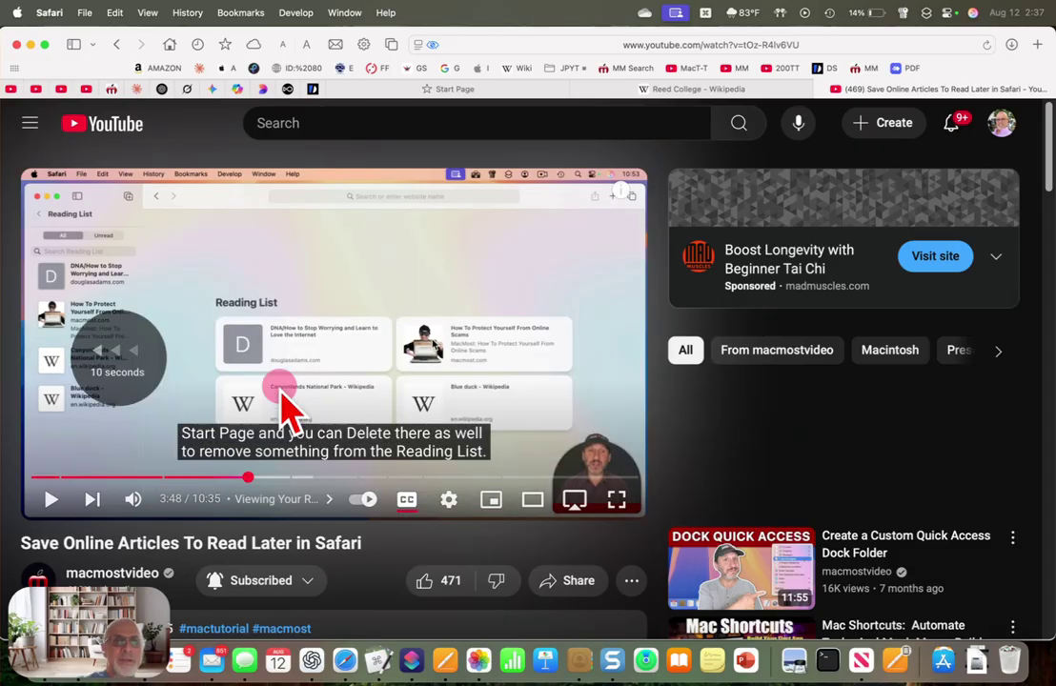
{"action": "key", "text": "k"}
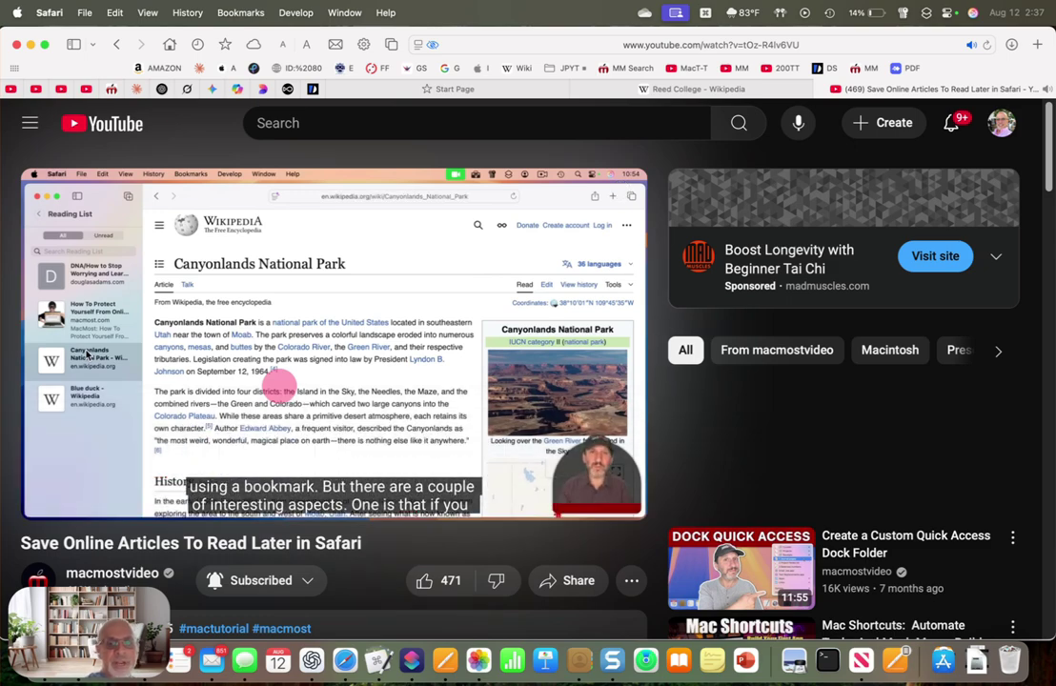
{"action": "key", "text": "space"}
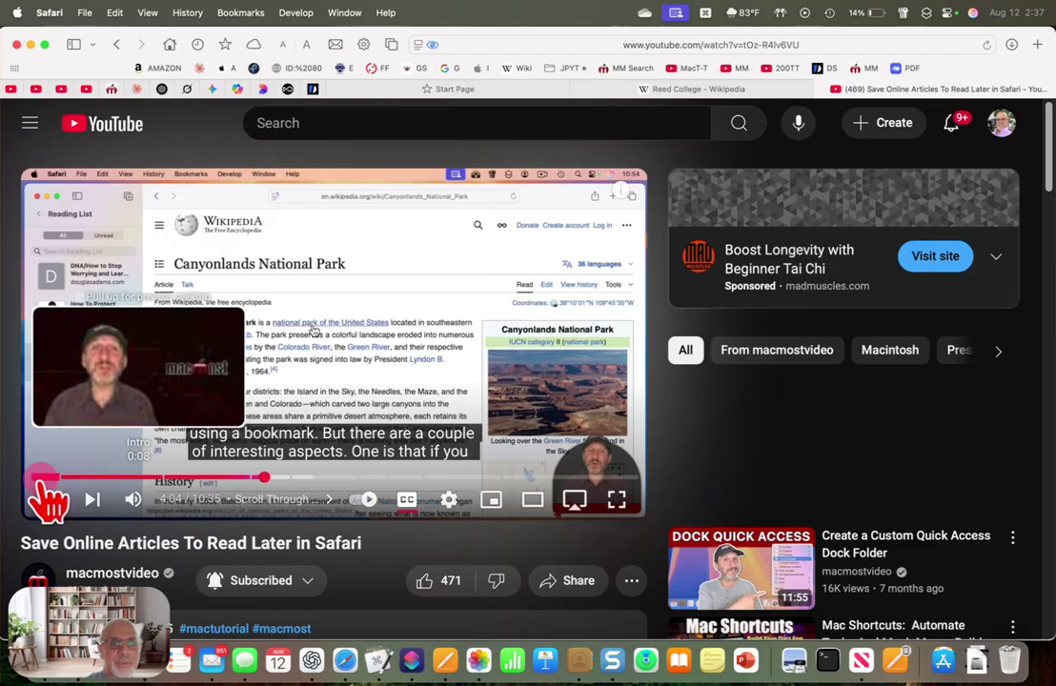
{"action": "left_click", "coordinate": [45, 497]}
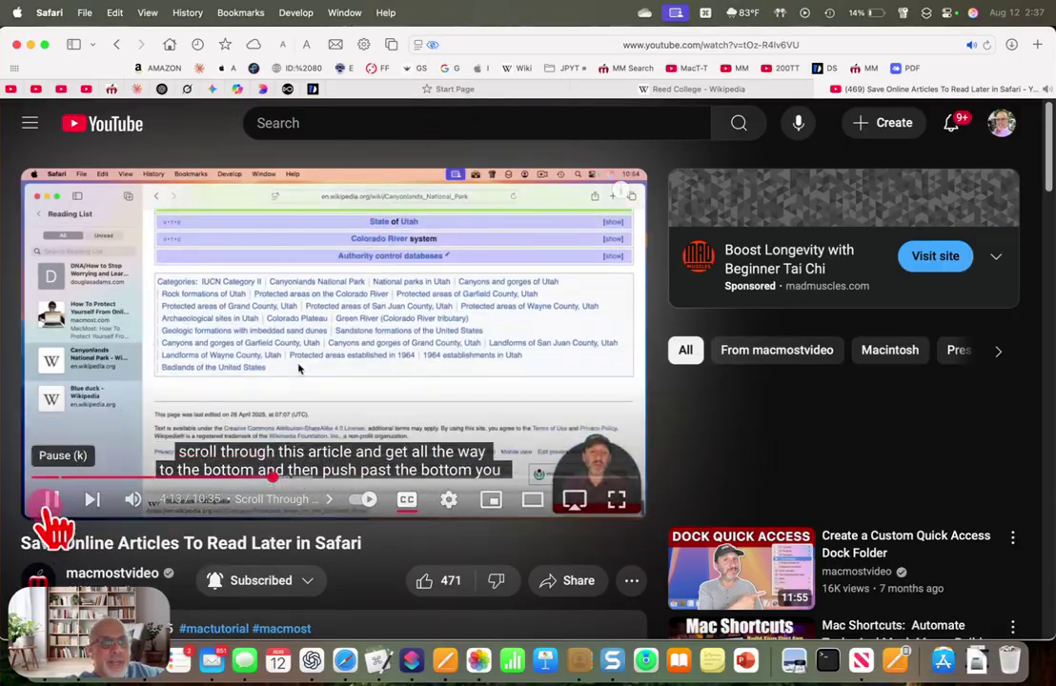
{"action": "left_click", "coordinate": [51, 498]}
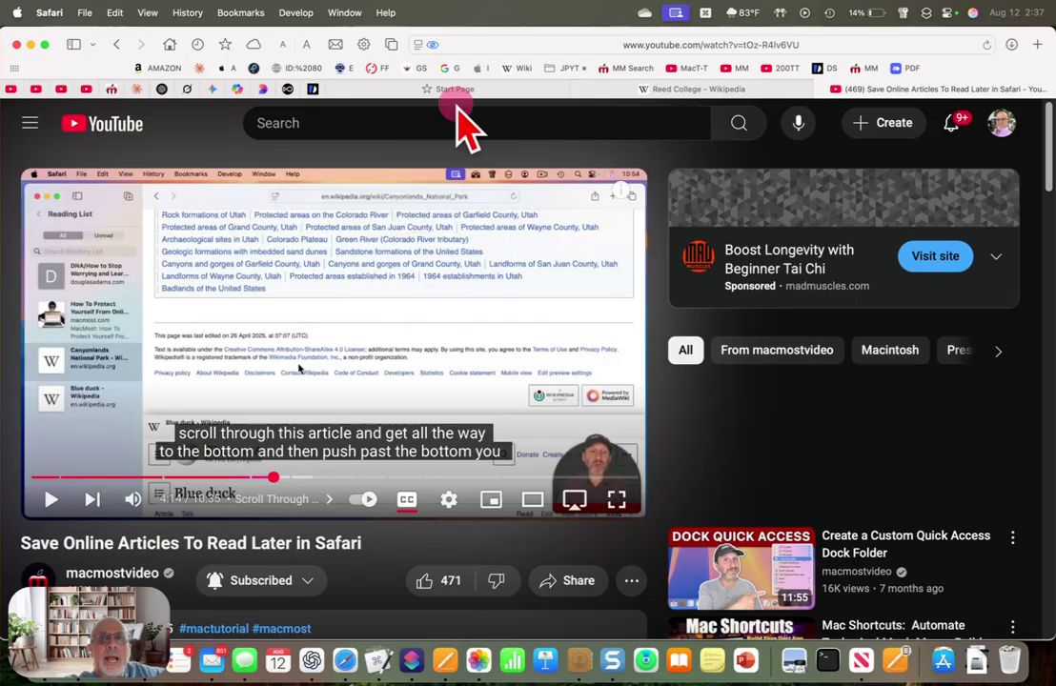
- View the Start Page tab and the Reed College Wikipedia tab, and return to the YouTube video tab
{"action": "left_click", "coordinate": [455, 89]}
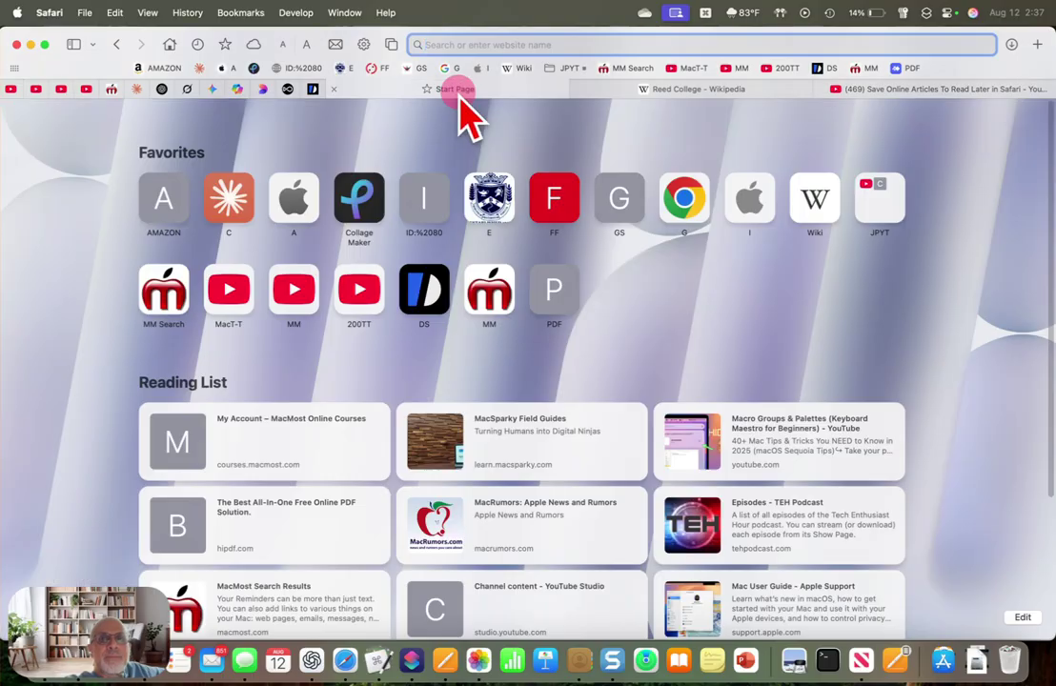
{"action": "left_click", "coordinate": [671, 88]}
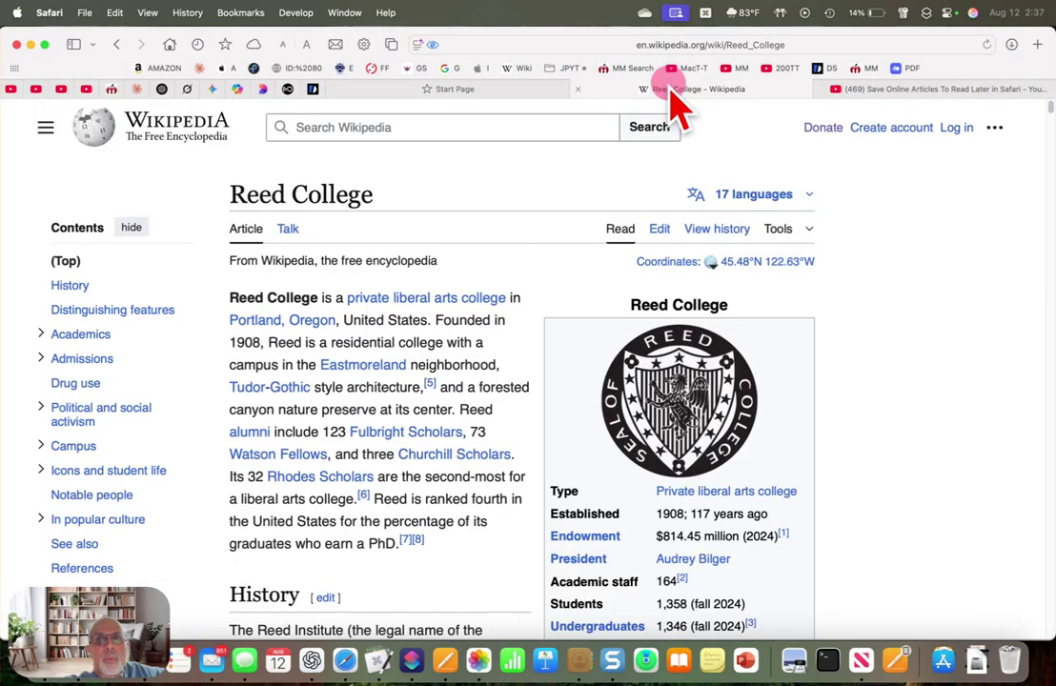
{"action": "left_click", "coordinate": [867, 90]}
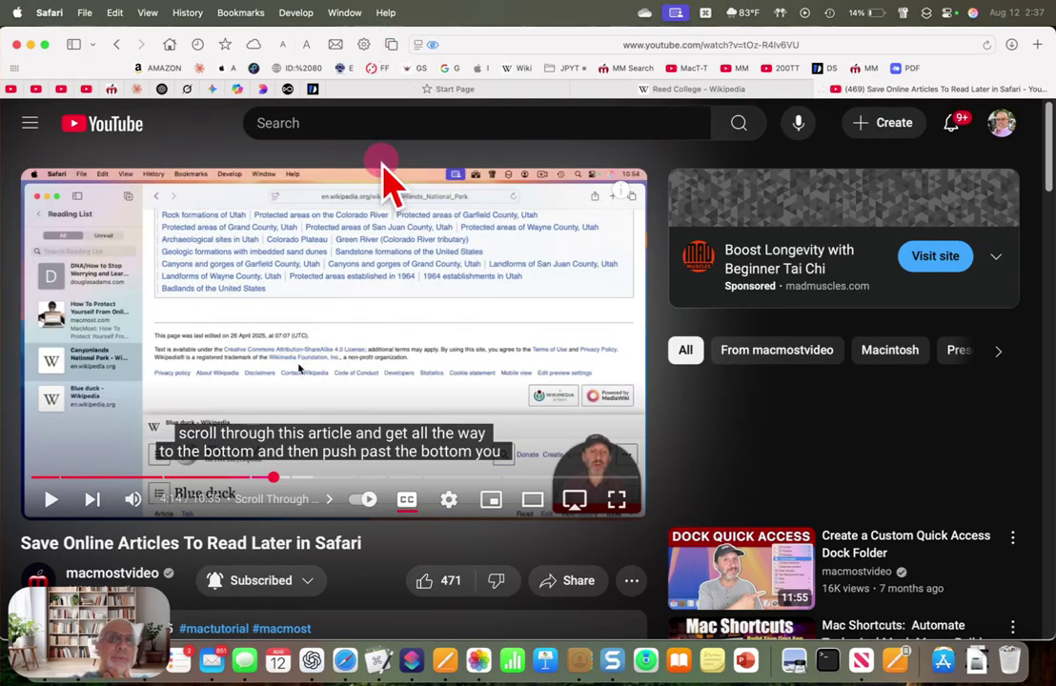
- Show the overview of all open tabs and open the "Sony RX100 VII Tutorial" YouTube video from it
{"action": "left_click", "coordinate": [392, 46]}
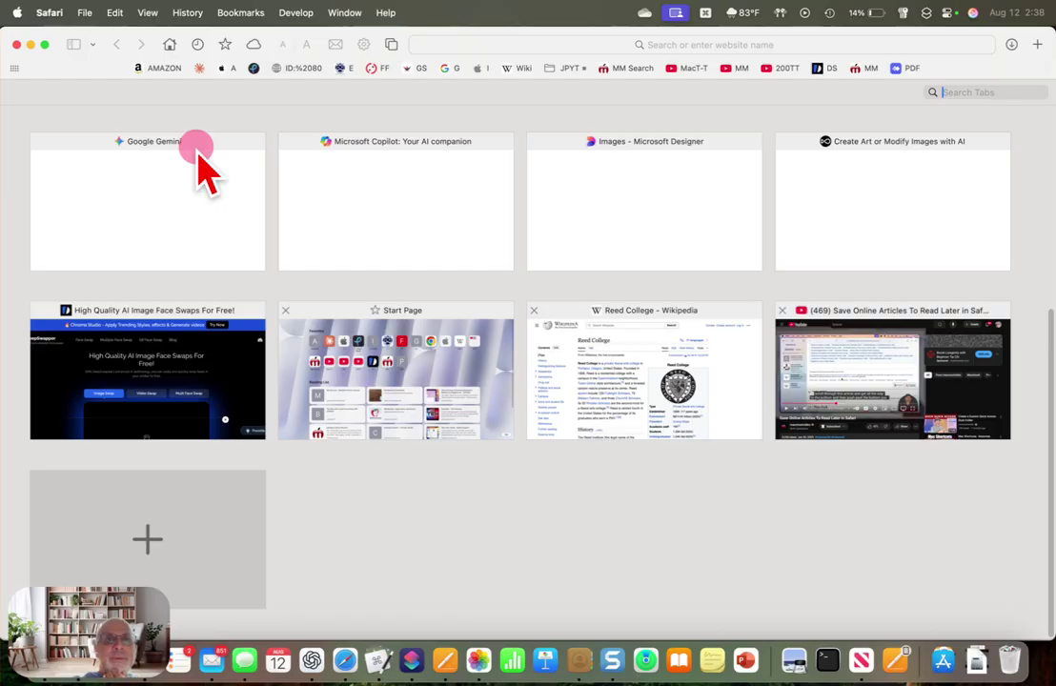
{"action": "left_click", "coordinate": [391, 45]}
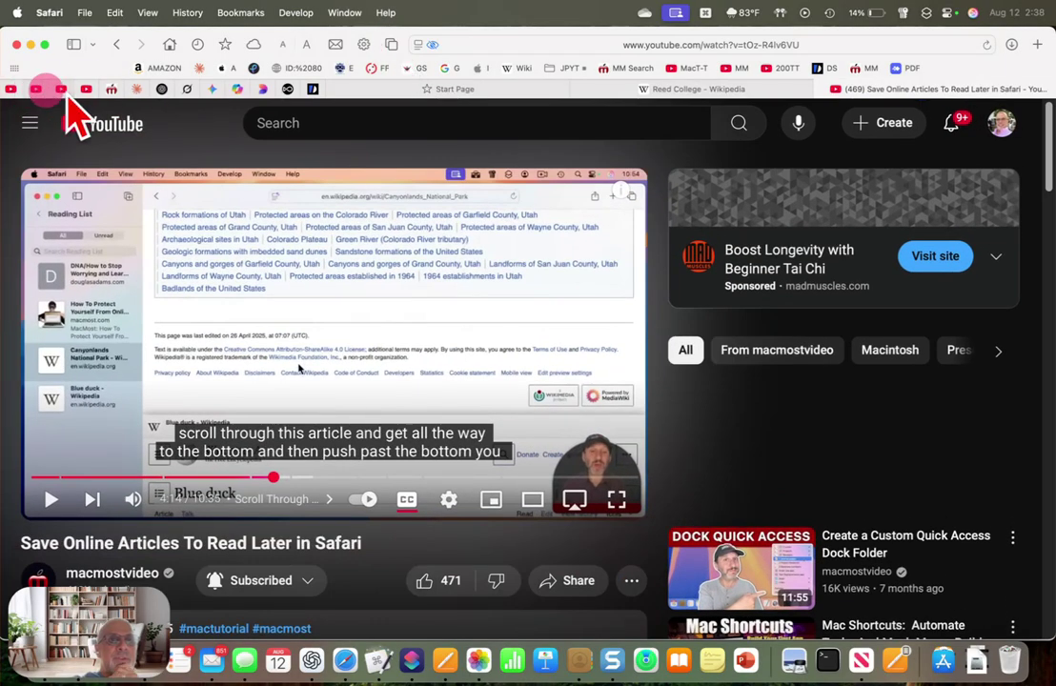
{"action": "left_click", "coordinate": [391, 45]}
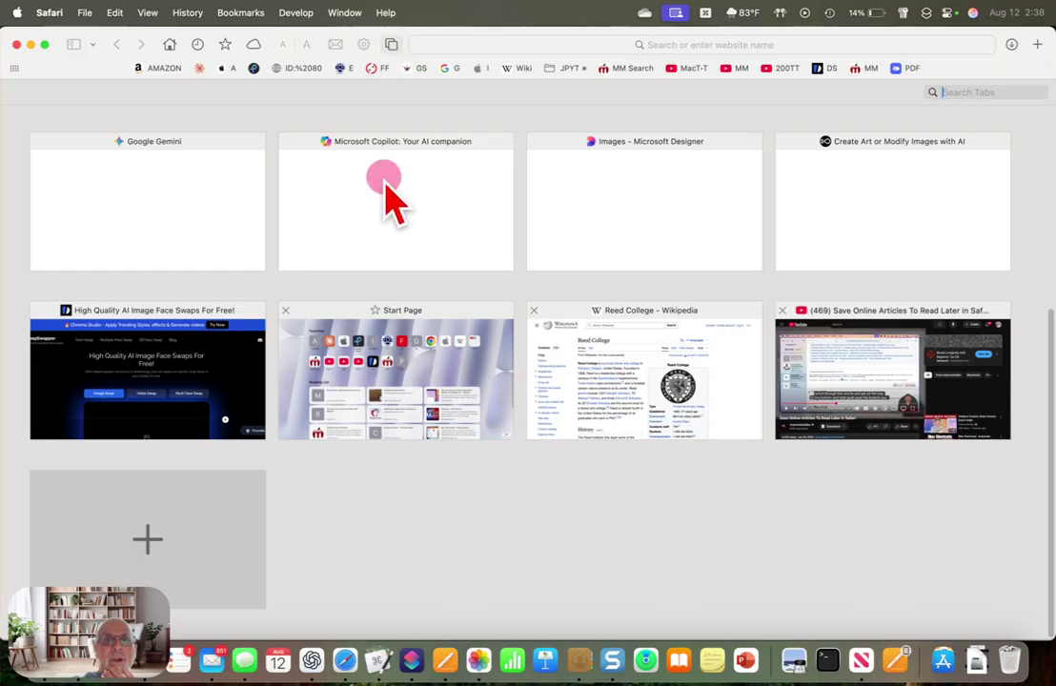
{"action": "scroll", "coordinate": [386, 200], "scroll_direction": "up", "scroll_amount": 5}
{"action": "scroll", "coordinate": [390, 200], "scroll_direction": "up", "scroll_amount": 2}
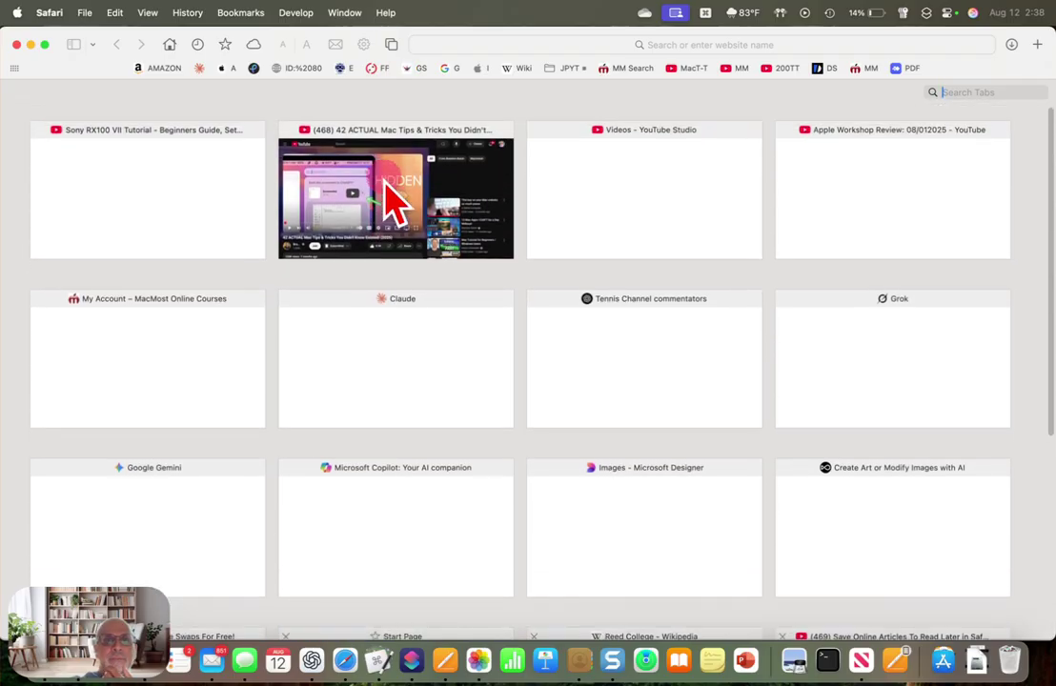
{"action": "left_click", "coordinate": [138, 170]}
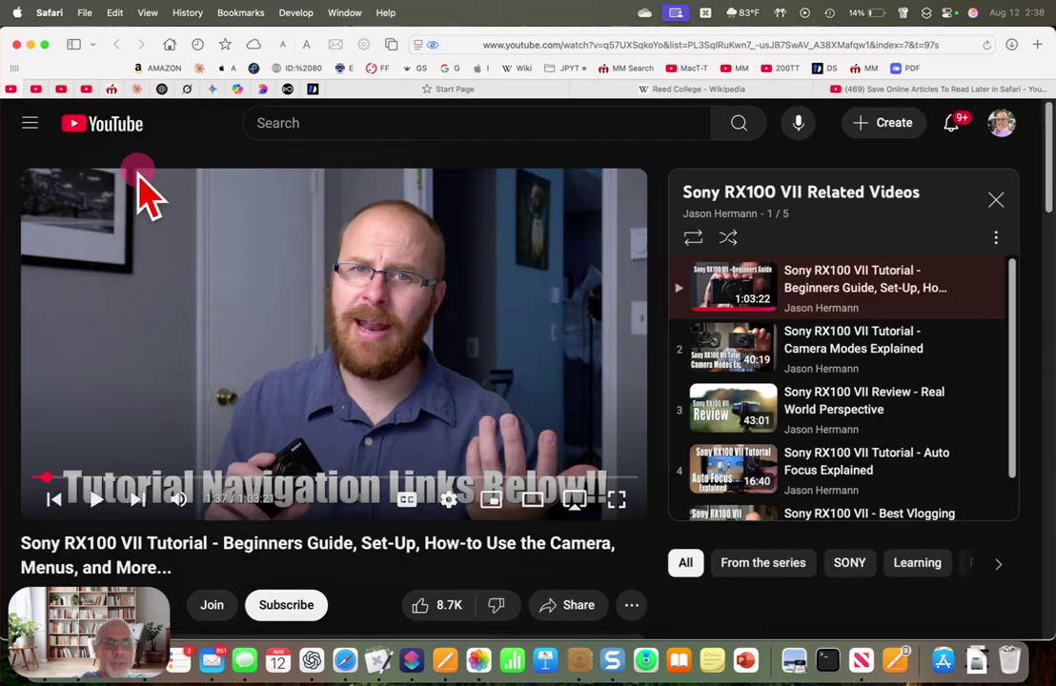
{"action": "left_click_drag", "start_coordinate": [246, 478], "coordinate": [250, 477]}
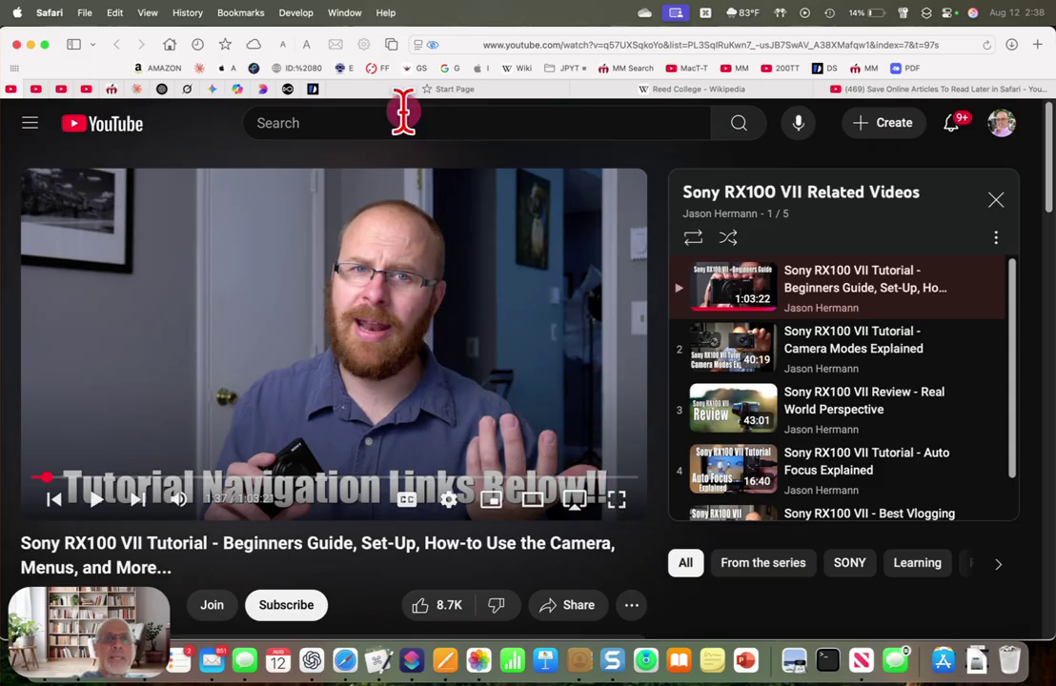
- Show the tab overview again and open the Start Page from its thumbnail
{"action": "left_click", "coordinate": [390, 45]}
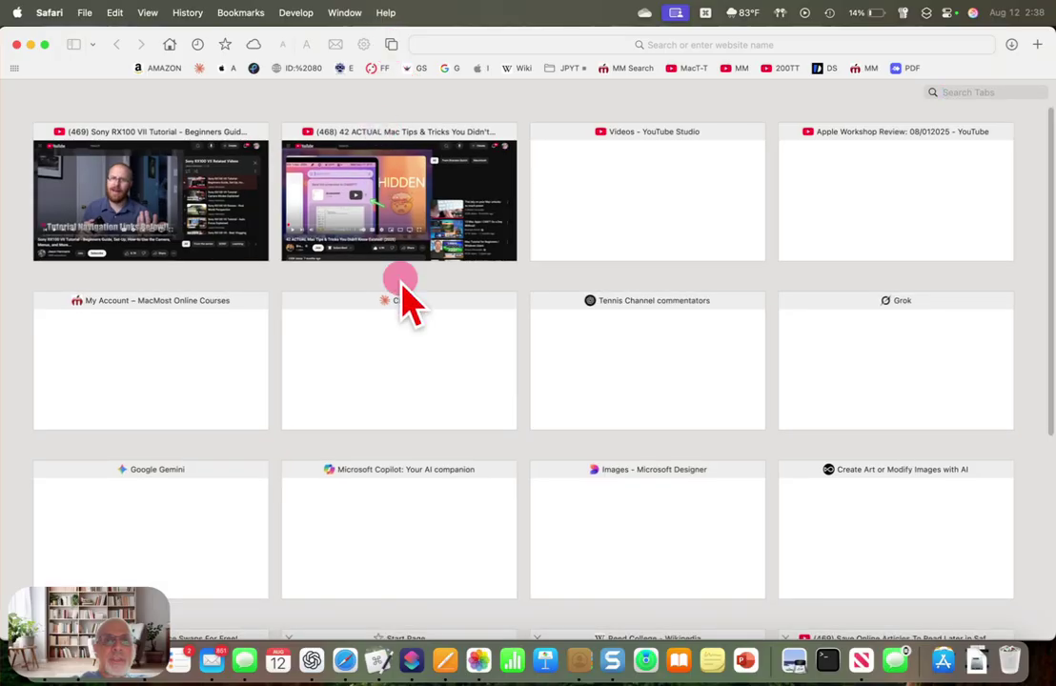
{"action": "scroll", "coordinate": [401, 282], "scroll_direction": "down", "scroll_amount": 4}
{"action": "scroll", "coordinate": [401, 282], "scroll_direction": "down", "scroll_amount": 3}
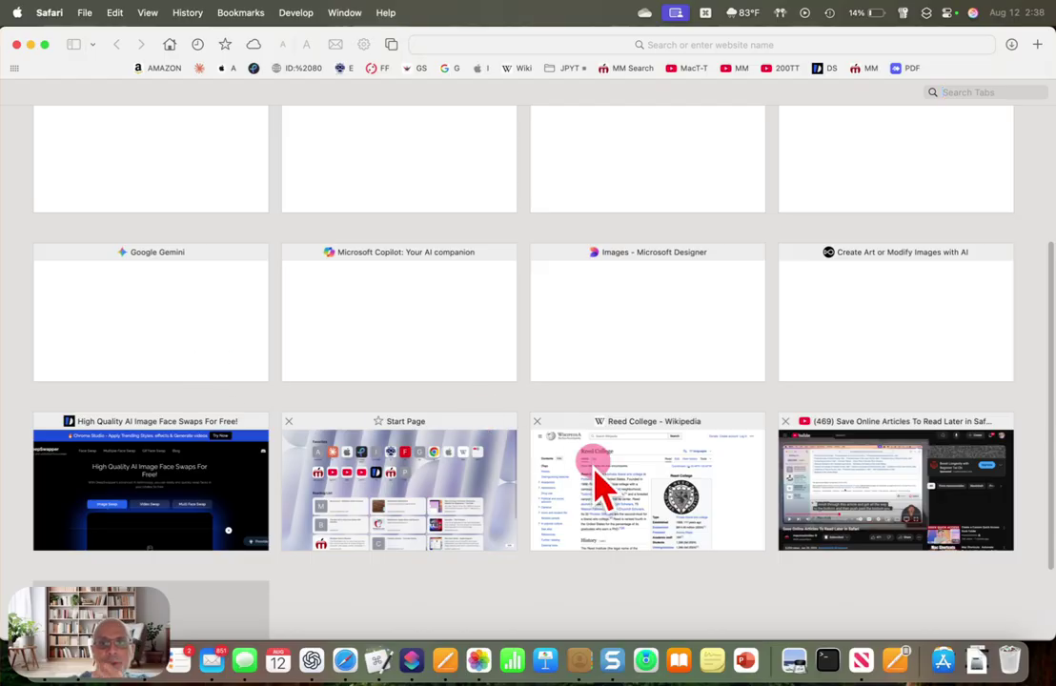
{"action": "left_click", "coordinate": [468, 486]}
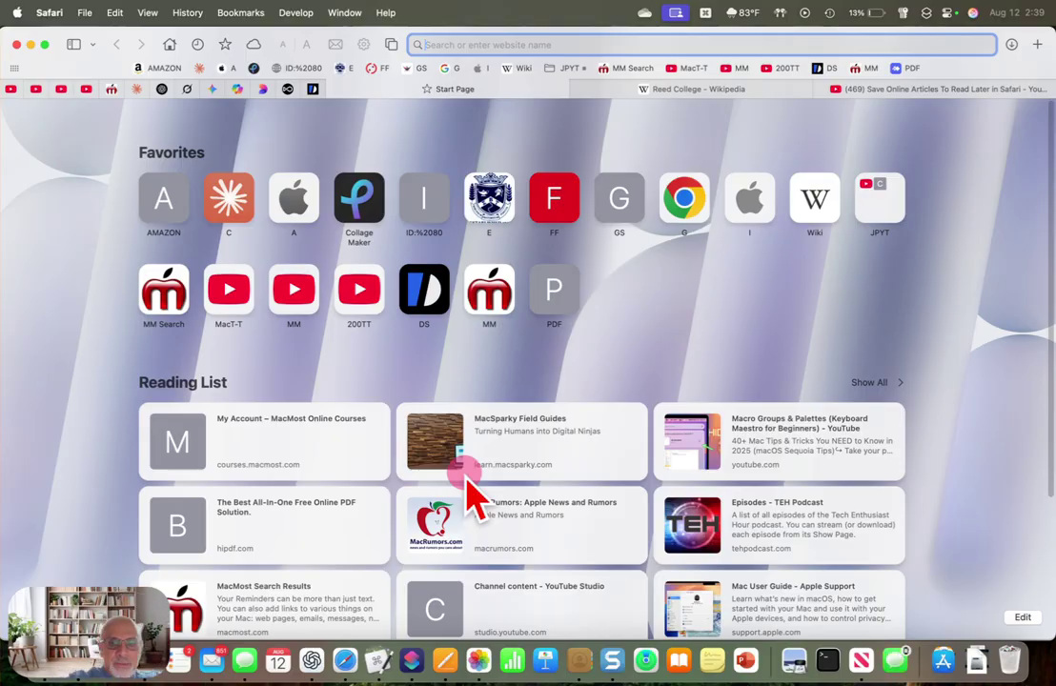
- Switch to the "40 Tips and Tricks" document in Pages and go to the picture in picture text on page 4
{"action": "left_click", "coordinate": [445, 660]}
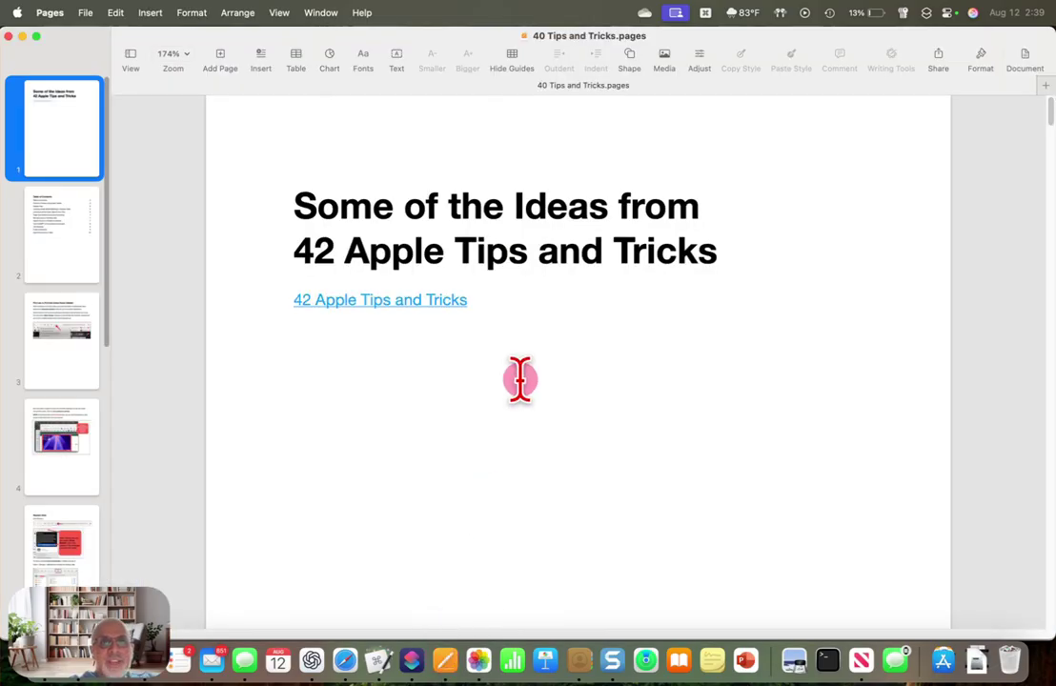
{"action": "left_click", "coordinate": [53, 427]}
{"action": "scroll", "coordinate": [550, 324], "scroll_direction": "down", "scroll_amount": 5}
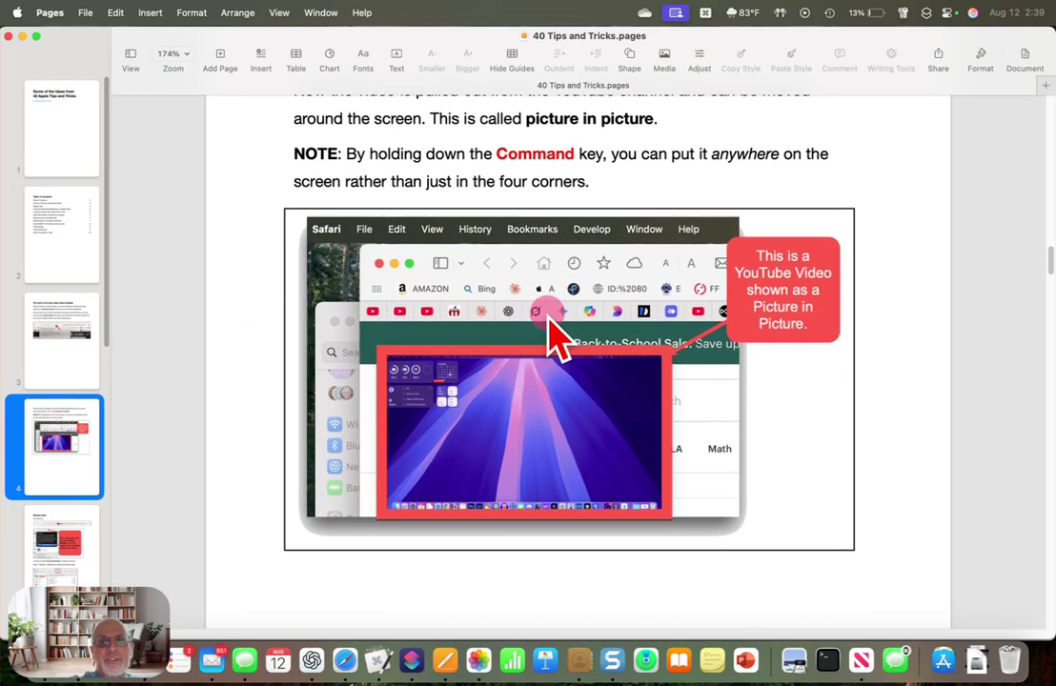
{"action": "scroll", "coordinate": [511, 255], "scroll_direction": "up", "scroll_amount": 4}
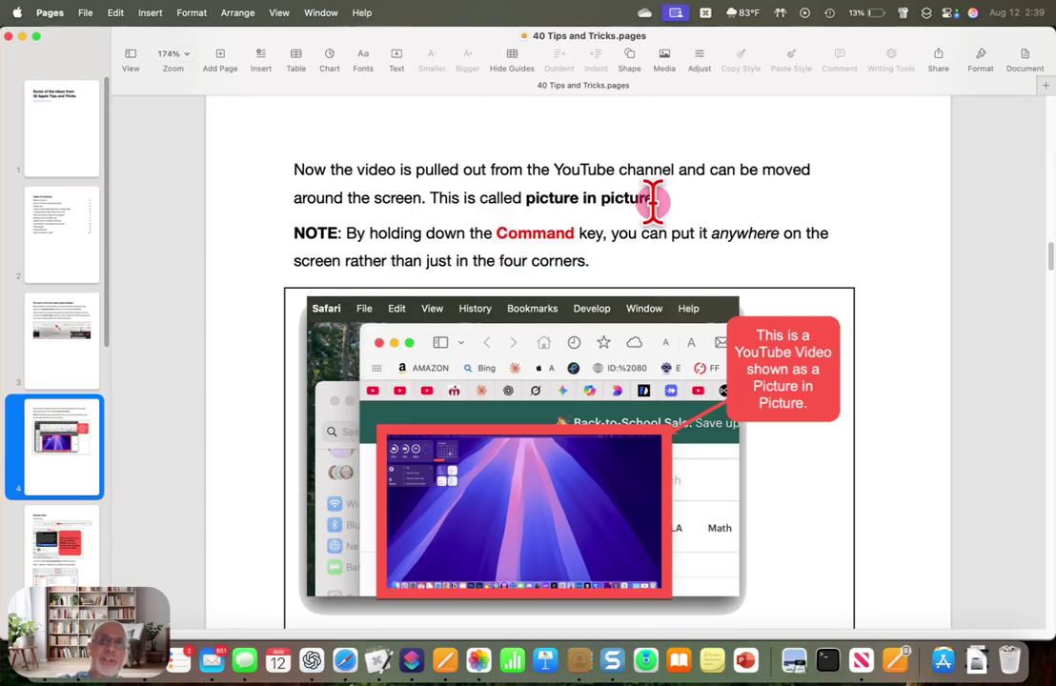
{"action": "left_click_drag", "start_coordinate": [657, 200], "coordinate": [430, 200]}
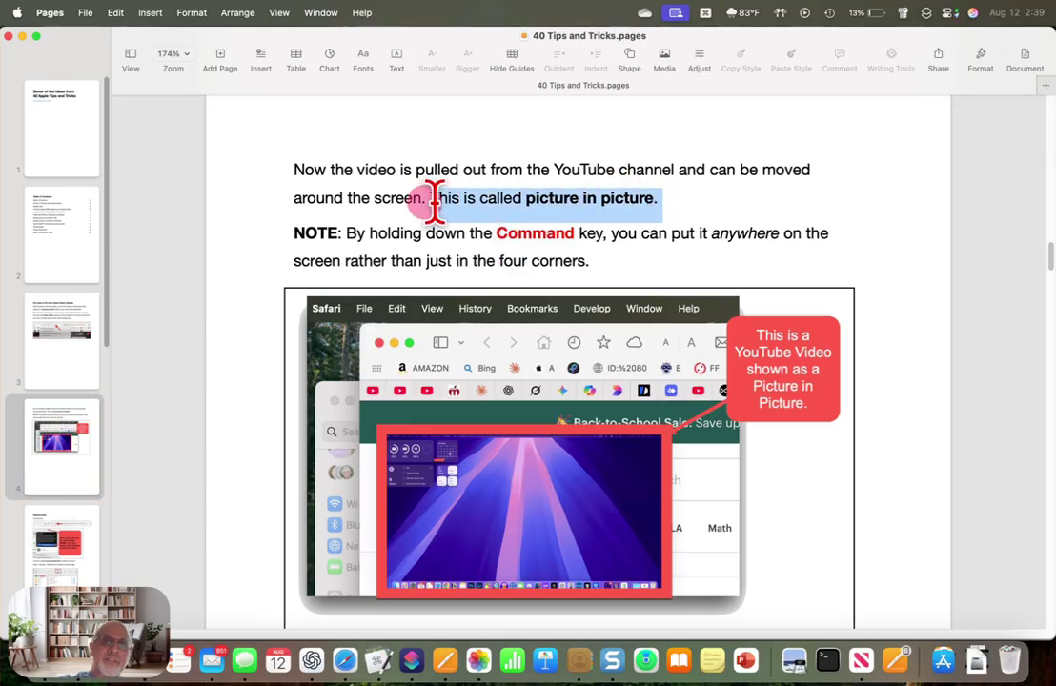
{"action": "left_click", "coordinate": [446, 305]}
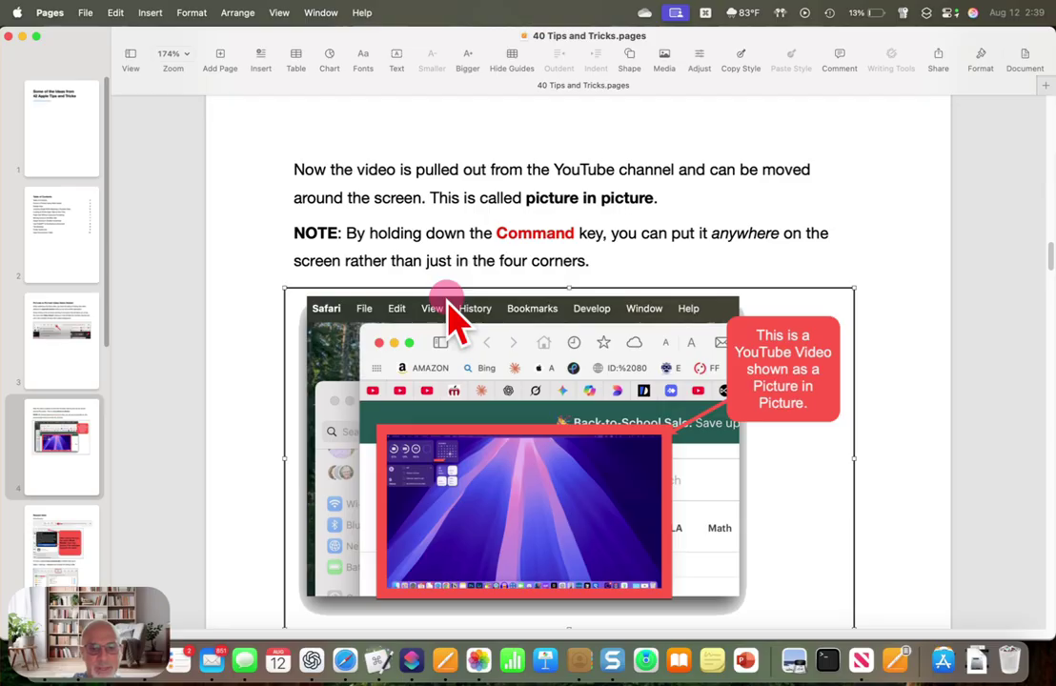
{"action": "left_click", "coordinate": [649, 261]}
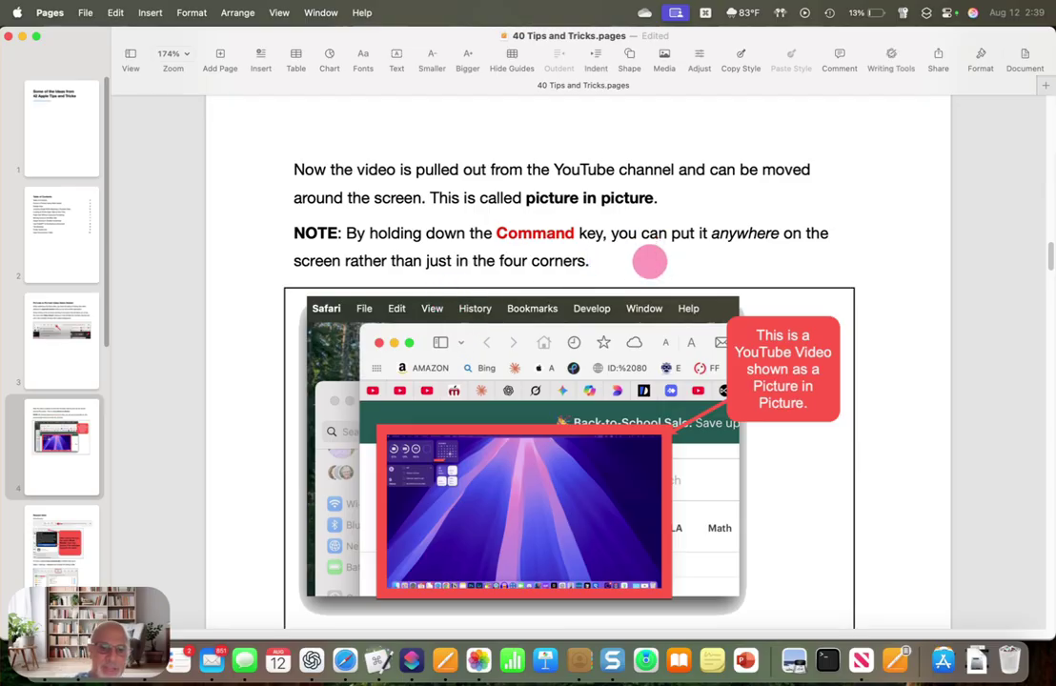
{"action": "key", "text": "super+v"}
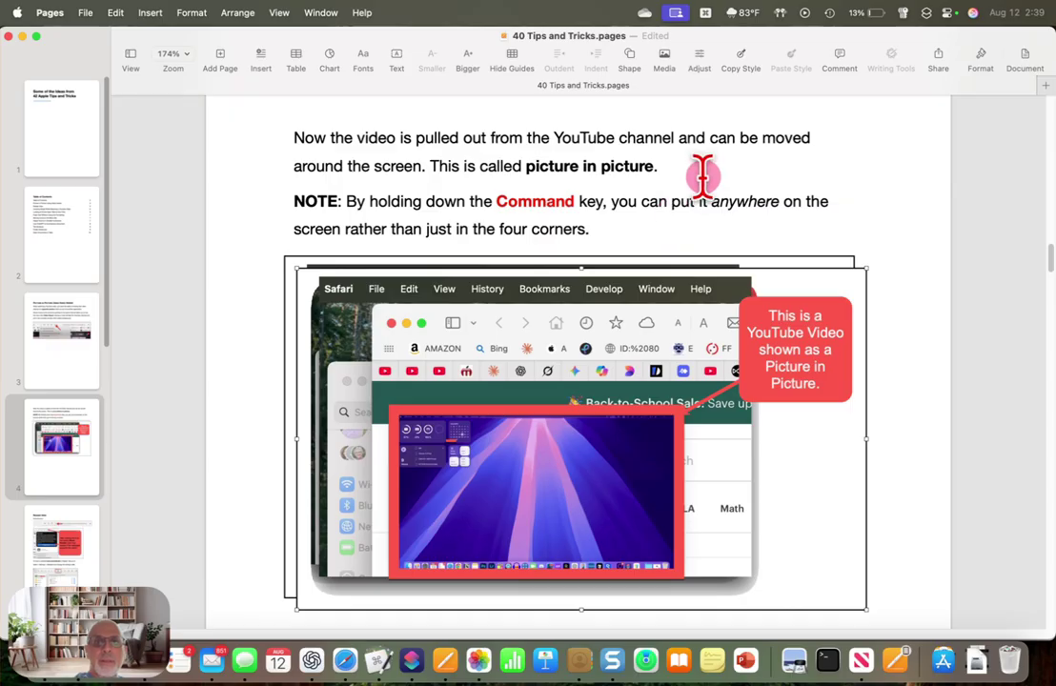
{"action": "scroll", "coordinate": [705, 191], "scroll_direction": "up", "scroll_amount": 2}
{"action": "scroll", "coordinate": [705, 190], "scroll_direction": "up", "scroll_amount": 1}
{"action": "key", "text": "super+z"}
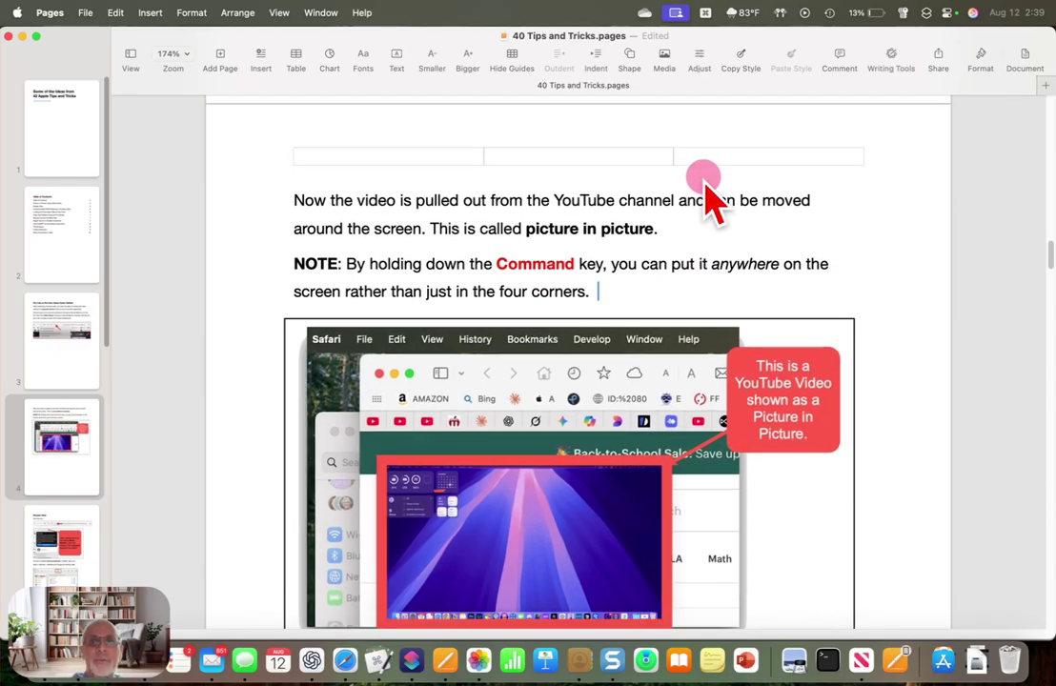
{"action": "scroll", "coordinate": [703, 174], "scroll_direction": "up", "scroll_amount": 1}
{"action": "scroll", "coordinate": [702, 174], "scroll_direction": "down", "scroll_amount": 15}
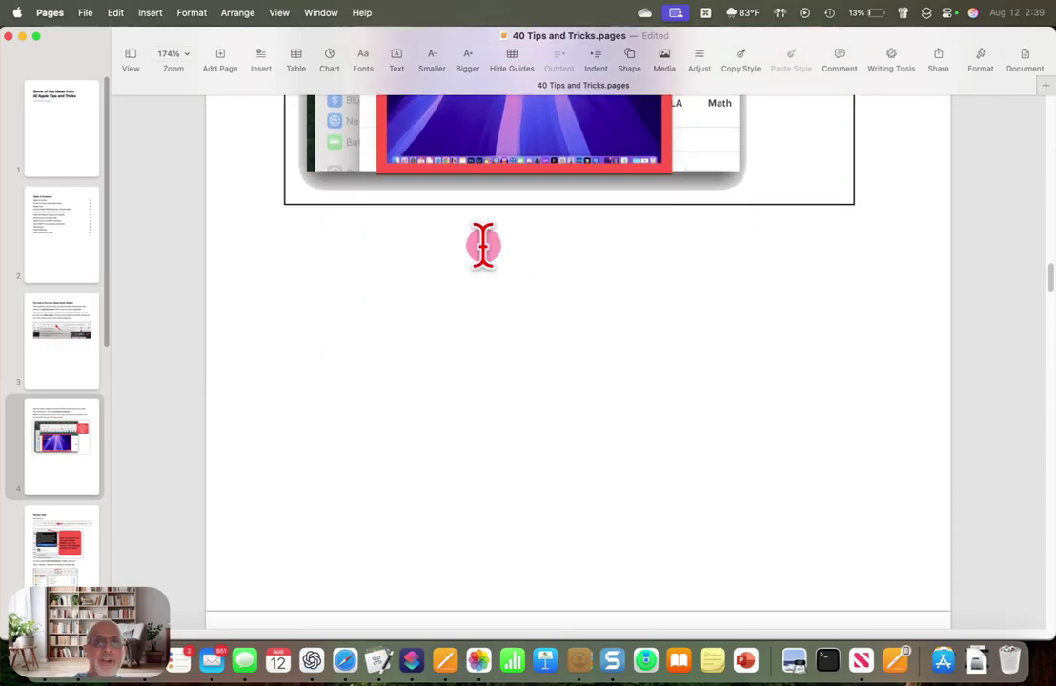
{"action": "key", "text": "super+v"}
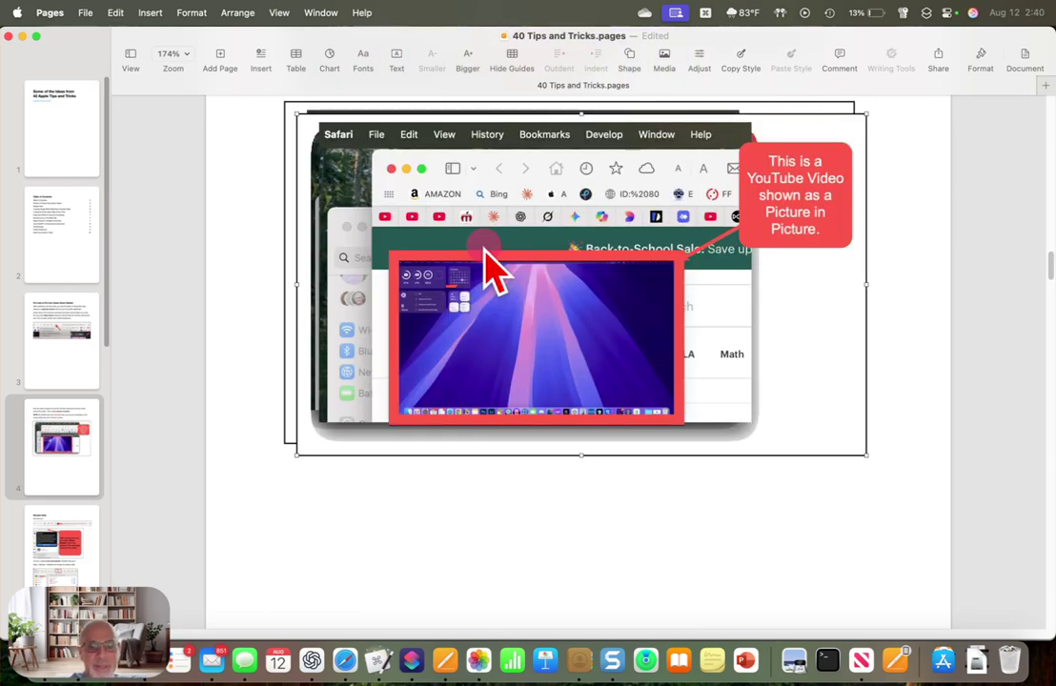
{"action": "key", "text": "super+z"}
- Copy the sentence "This is called picture in picture." and paste it with its formatting into the empty space below the page 4 image
{"action": "scroll", "coordinate": [492, 265], "scroll_direction": "up", "scroll_amount": 5}
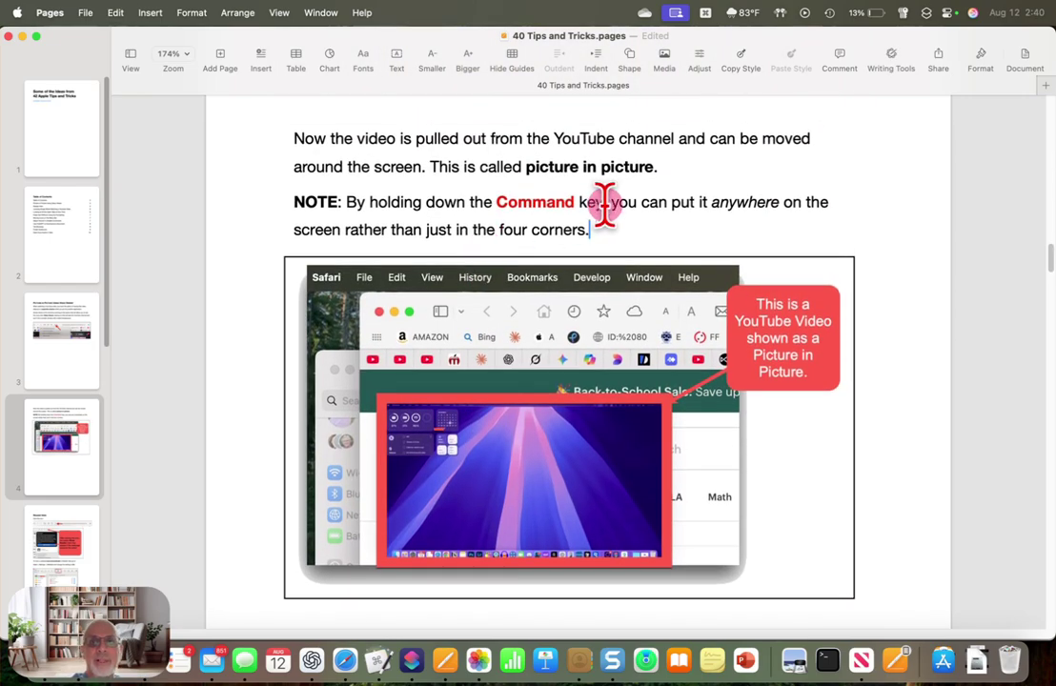
{"action": "left_click_drag", "start_coordinate": [661, 167], "coordinate": [428, 168]}
{"action": "key", "text": "super+c"}
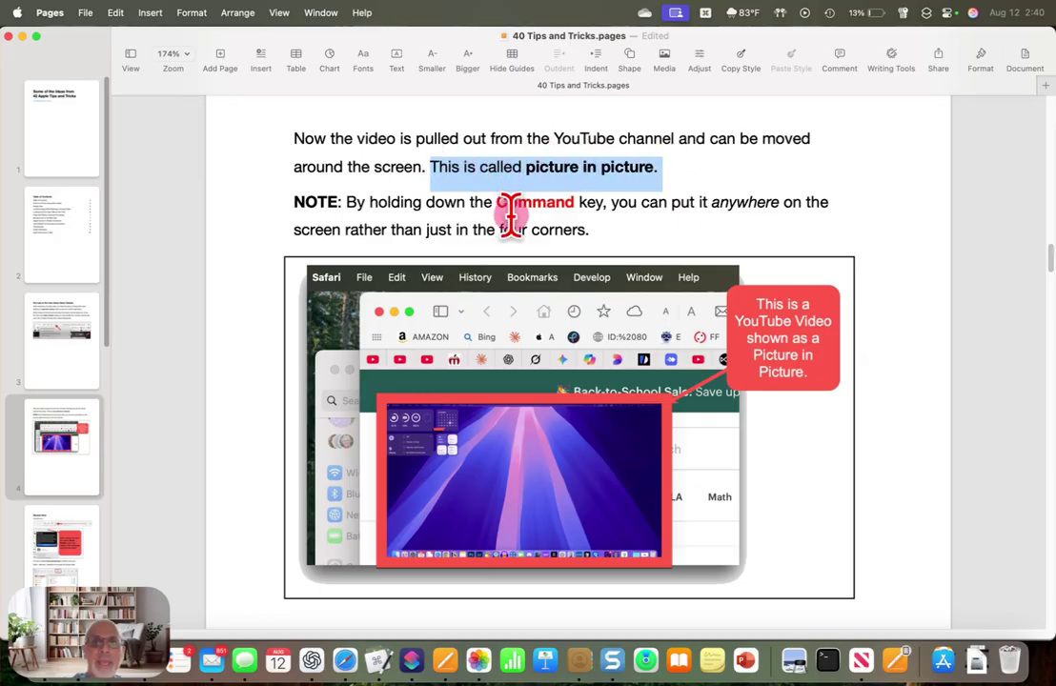
{"action": "scroll", "coordinate": [539, 209], "scroll_direction": "down", "scroll_amount": 5}
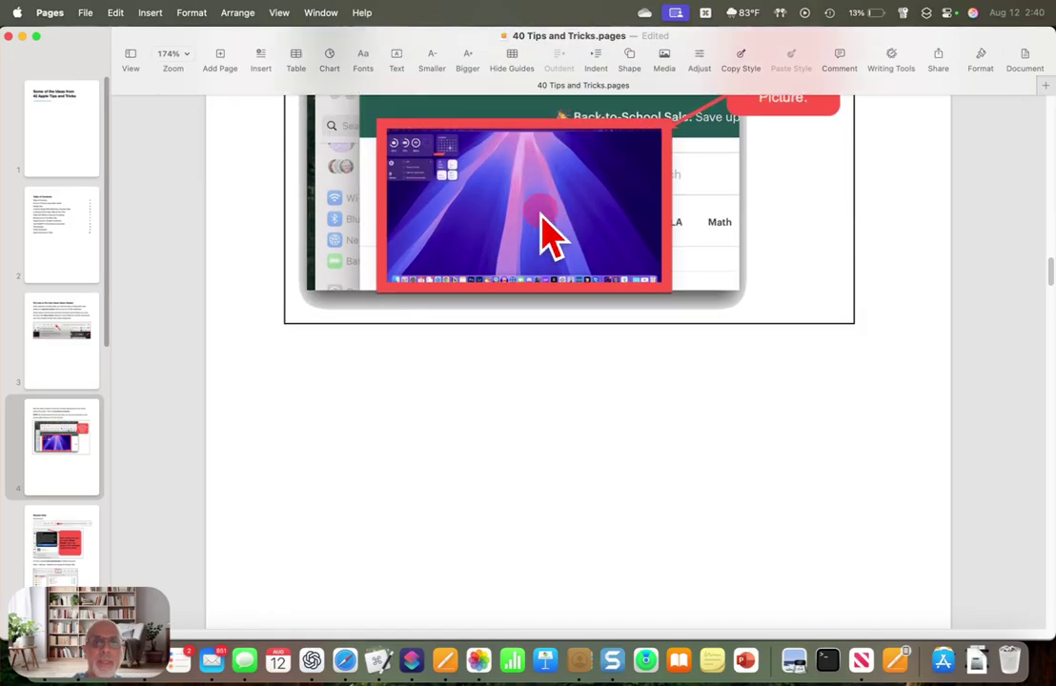
{"action": "left_click", "coordinate": [394, 356]}
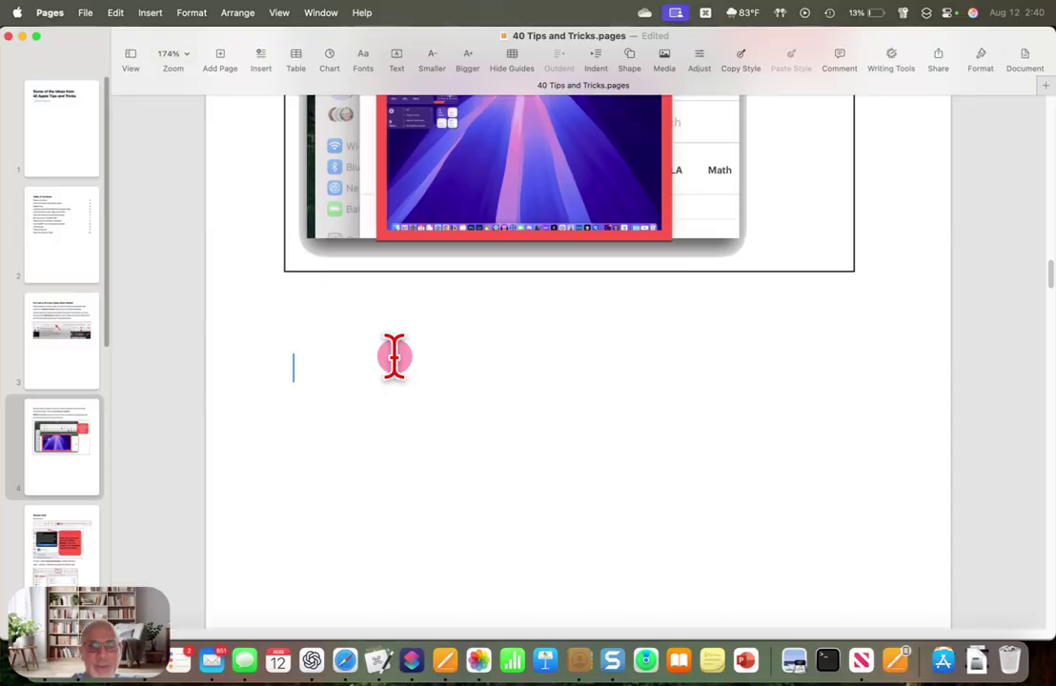
{"action": "key", "text": "super+v"}
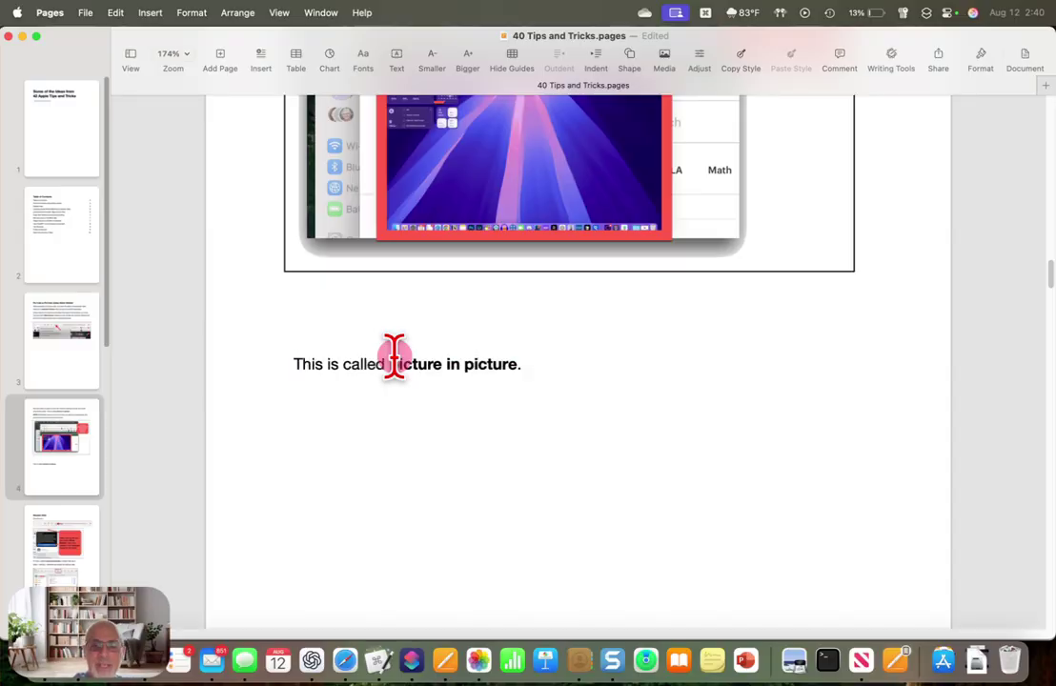
- Add a new line below the pasted sentence and insert the copied text there with Paste and Match Style
{"action": "key", "text": "Return"}
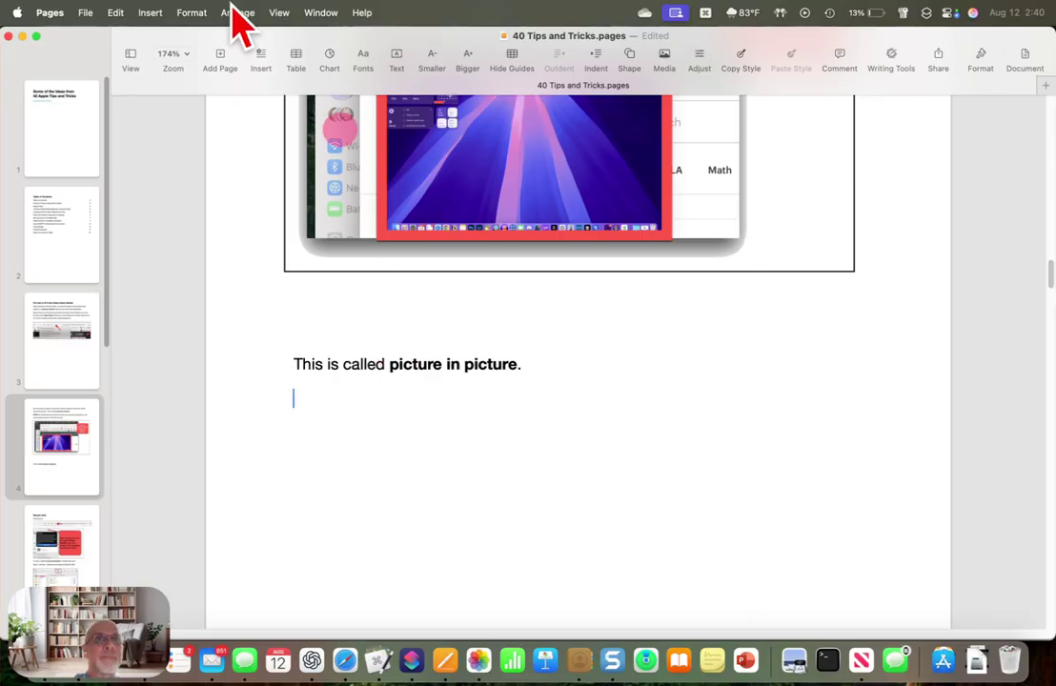
{"action": "left_click", "coordinate": [118, 16]}
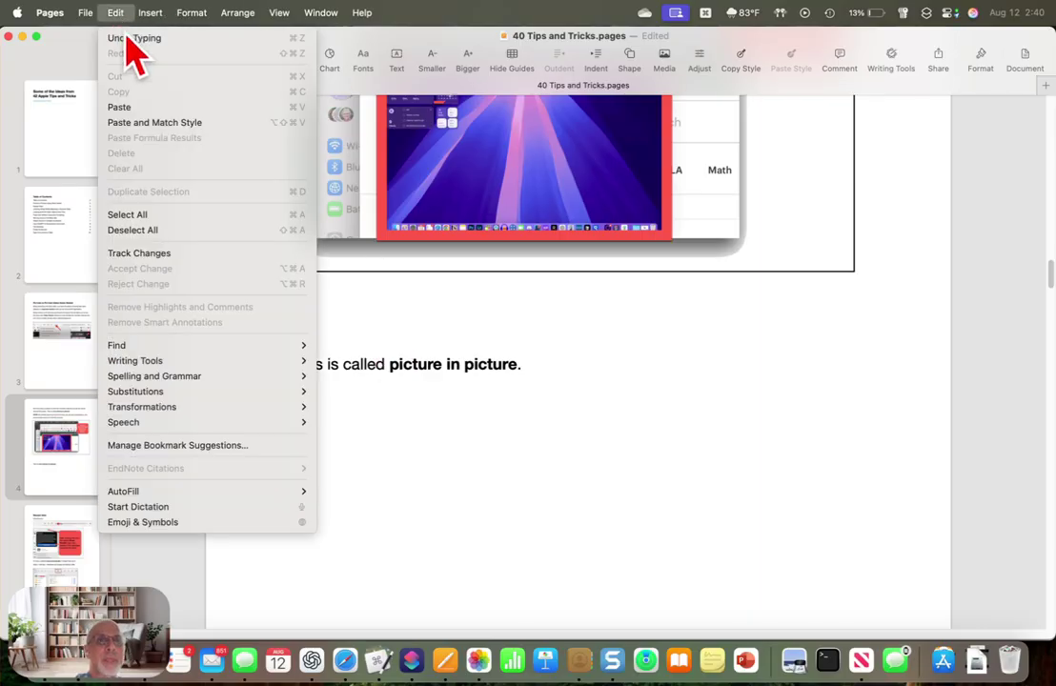
{"action": "left_click", "coordinate": [168, 123]}
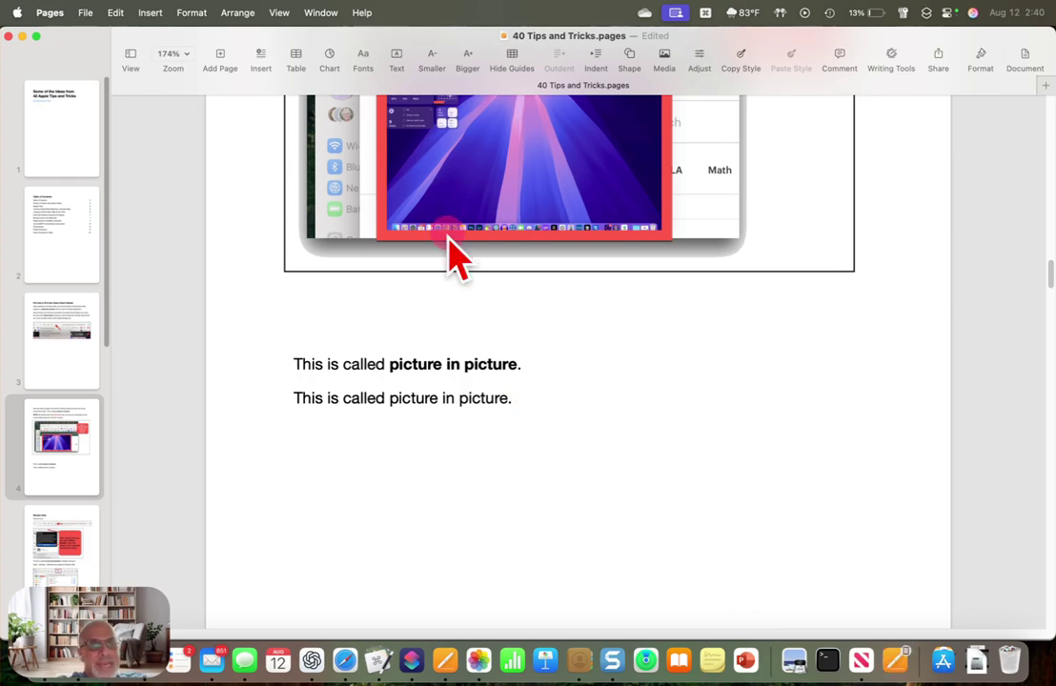
- Place the insertion point in the plain pasted sentence and show the text formatting sidebar
{"action": "left_click", "coordinate": [480, 405]}
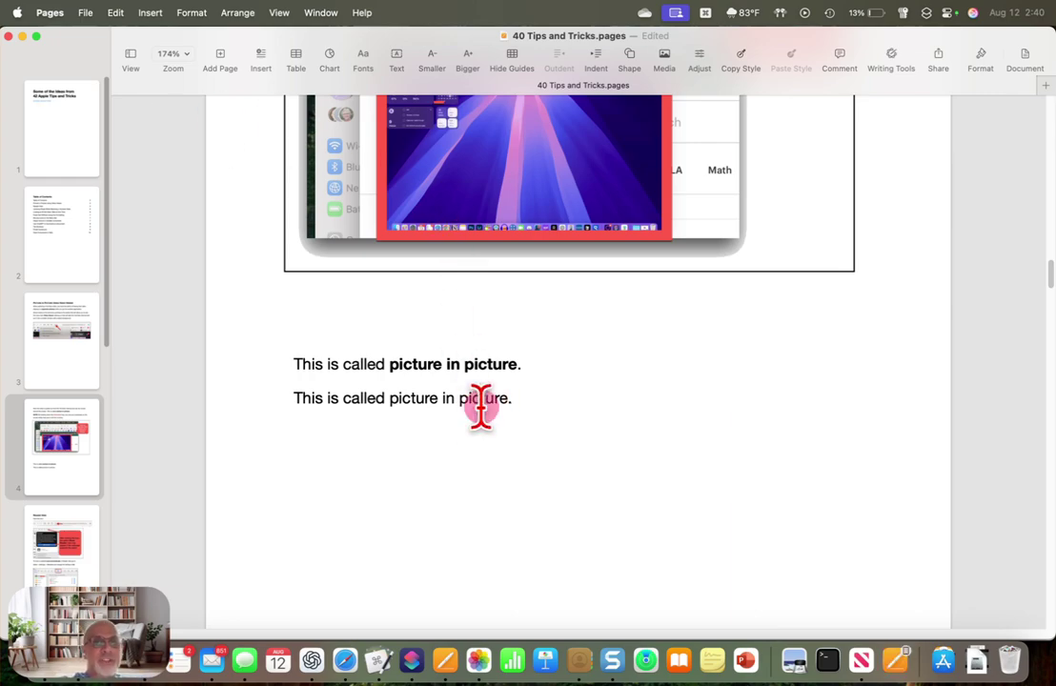
{"action": "left_click", "coordinate": [981, 60]}
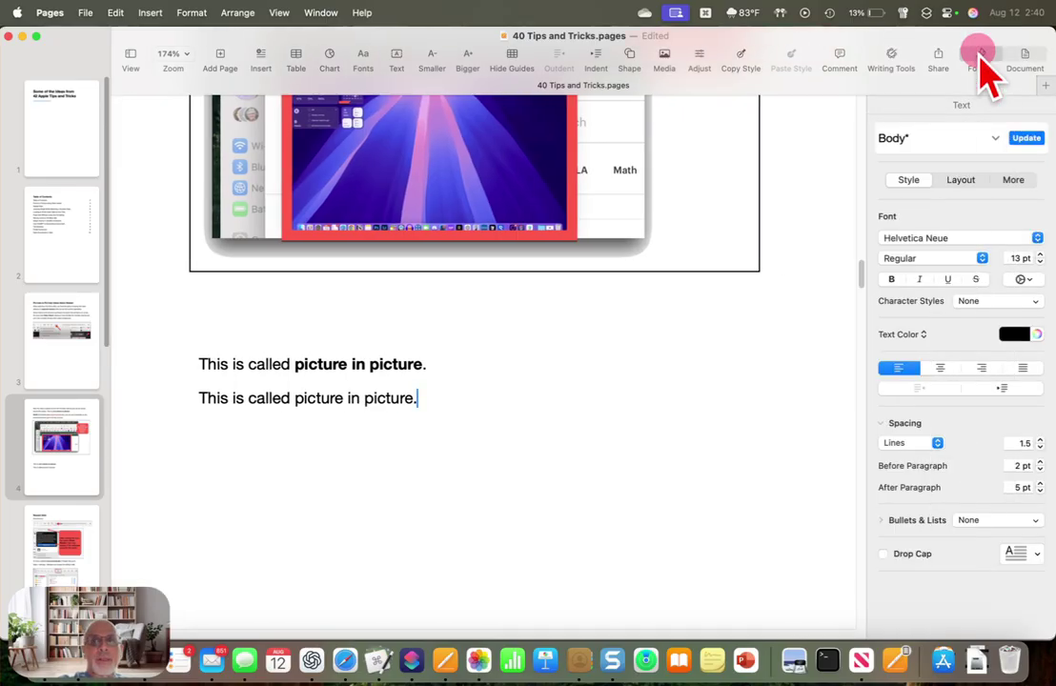
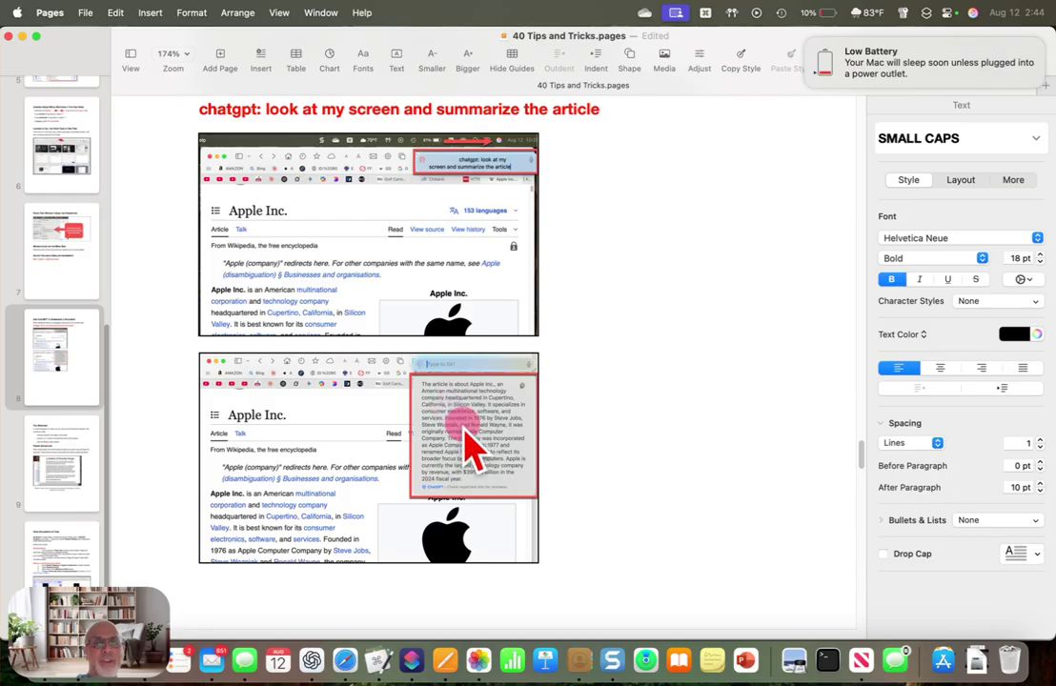
- Dismiss the low battery notification and go to the Tile Windows section on page 9
{"action": "scroll", "coordinate": [672, 346], "scroll_direction": "down", "scroll_amount": 2}
{"action": "scroll", "coordinate": [671, 346], "scroll_direction": "down", "scroll_amount": 5}
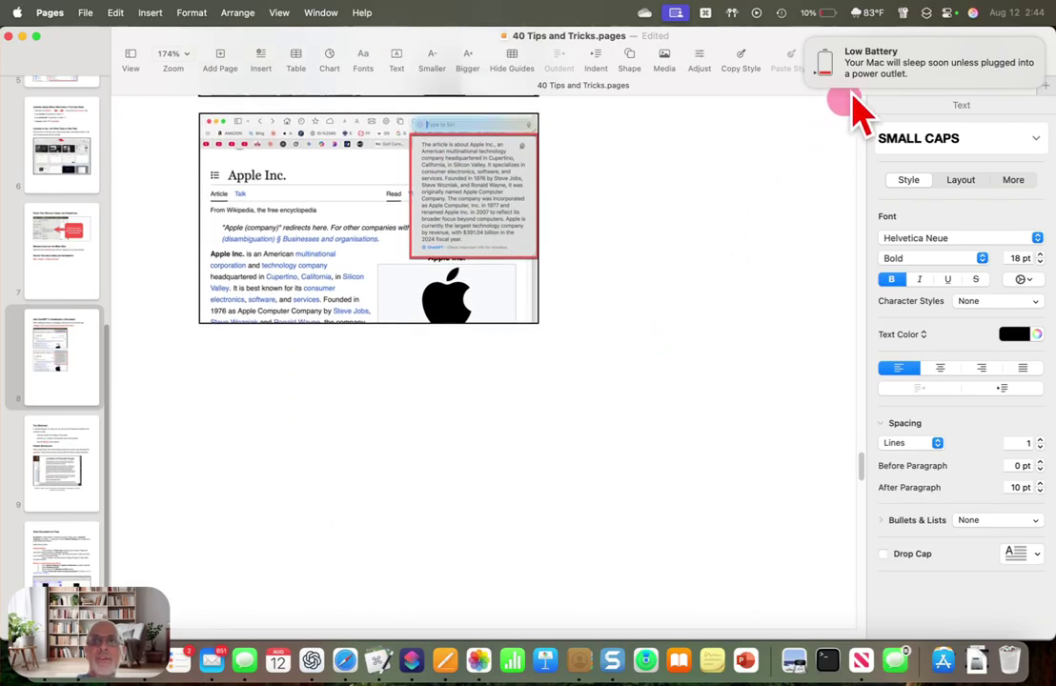
{"action": "left_click", "coordinate": [807, 43]}
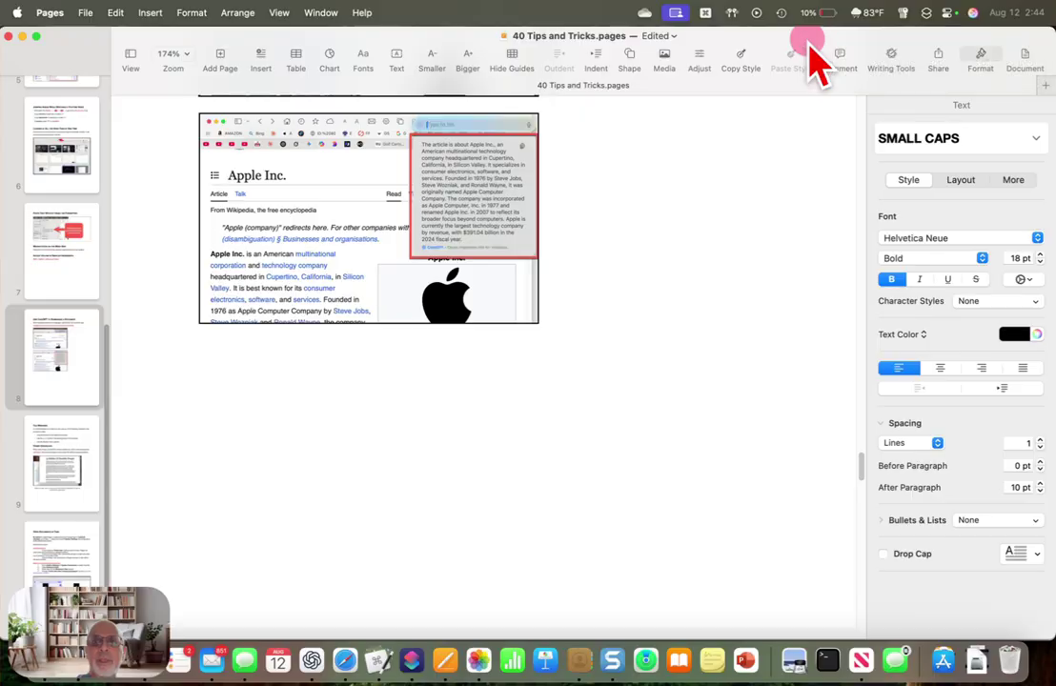
{"action": "scroll", "coordinate": [559, 362], "scroll_direction": "down", "scroll_amount": 10}
{"action": "scroll", "coordinate": [559, 362], "scroll_direction": "down", "scroll_amount": 4}
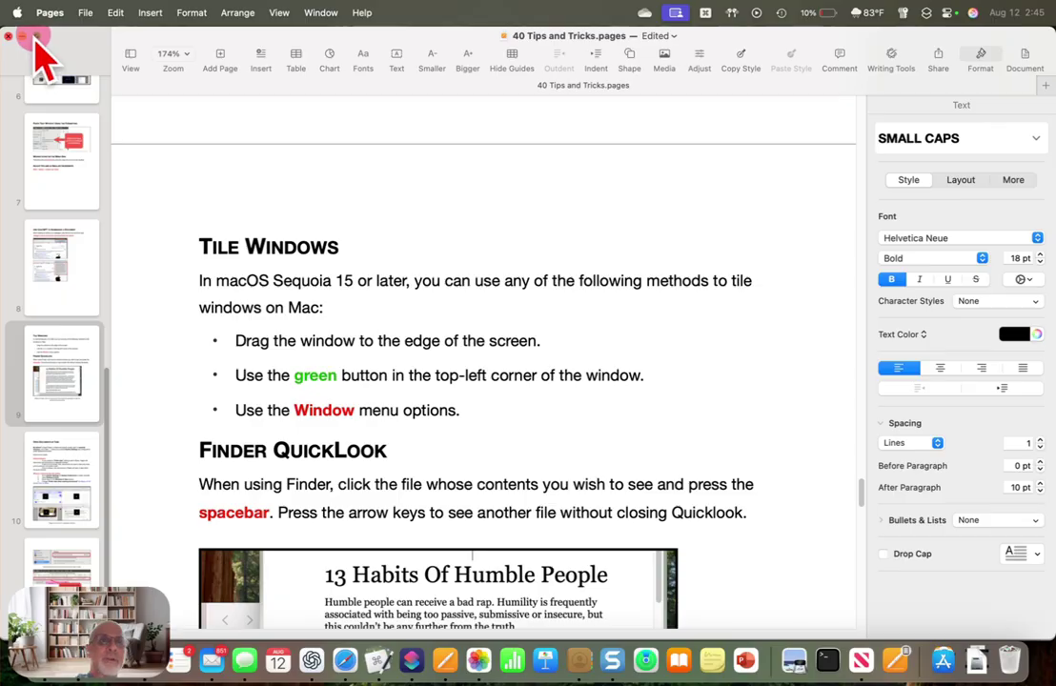
- Tile the Pages window over the left half of the screen, with two other windows in the right quarters
{"action": "mouse_move", "coordinate": [37, 36]}
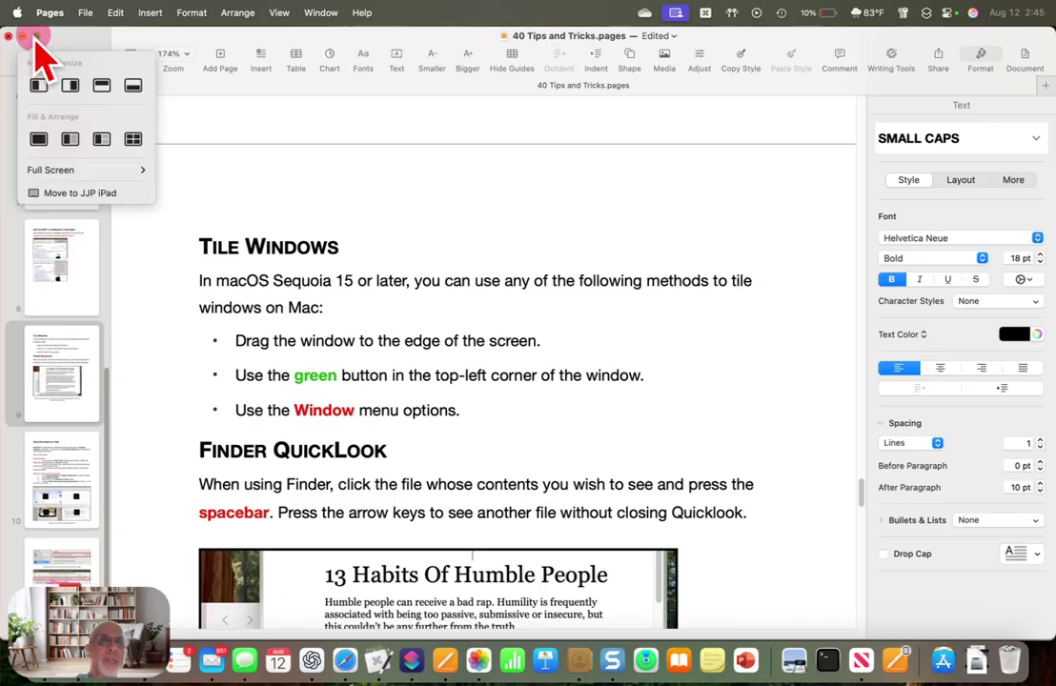
{"action": "left_click", "coordinate": [102, 140]}
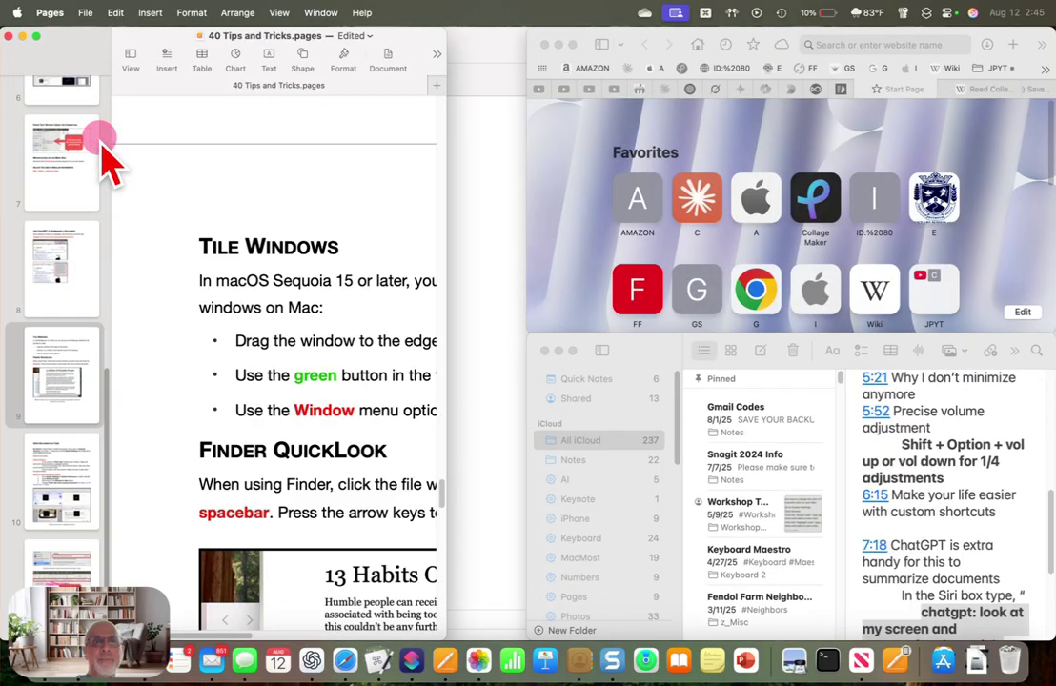
- Put the Pages window in full screen, return it to its tiled size and show its window arrangement choices
{"action": "left_click", "coordinate": [36, 36]}
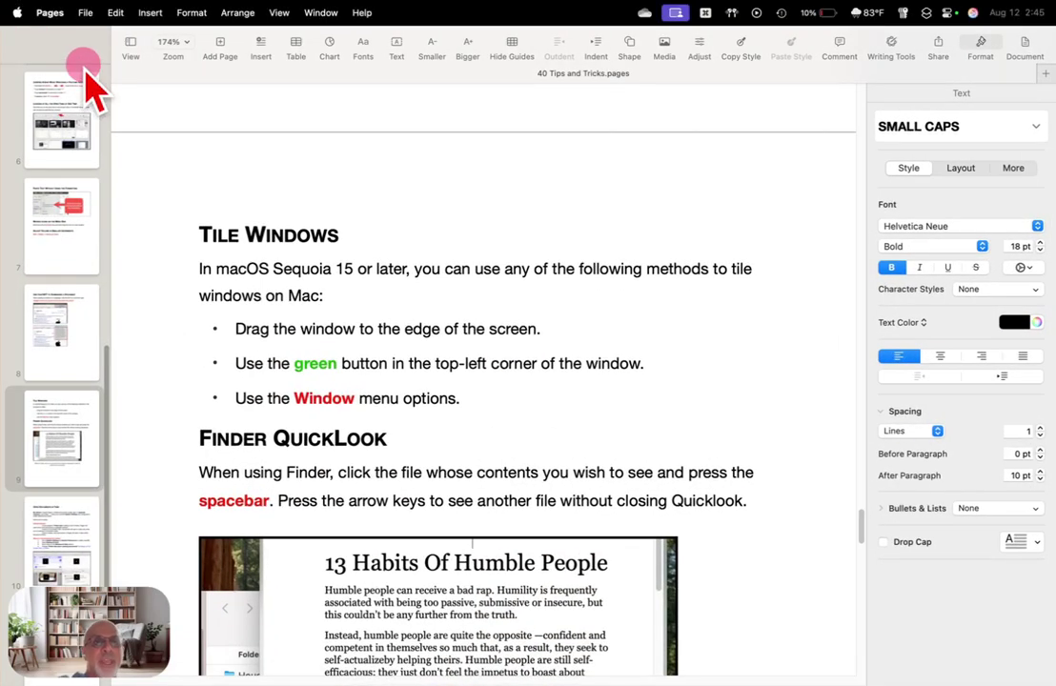
{"action": "mouse_move", "coordinate": [68, 40]}
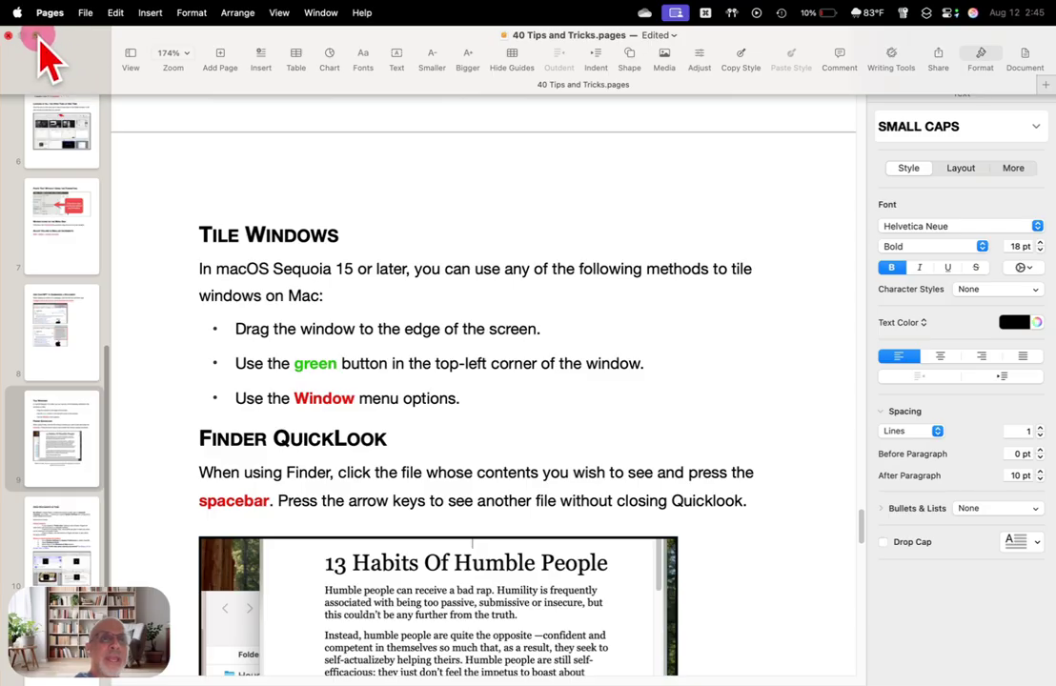
{"action": "left_click", "coordinate": [36, 36]}
{"action": "mouse_move", "coordinate": [38, 36]}
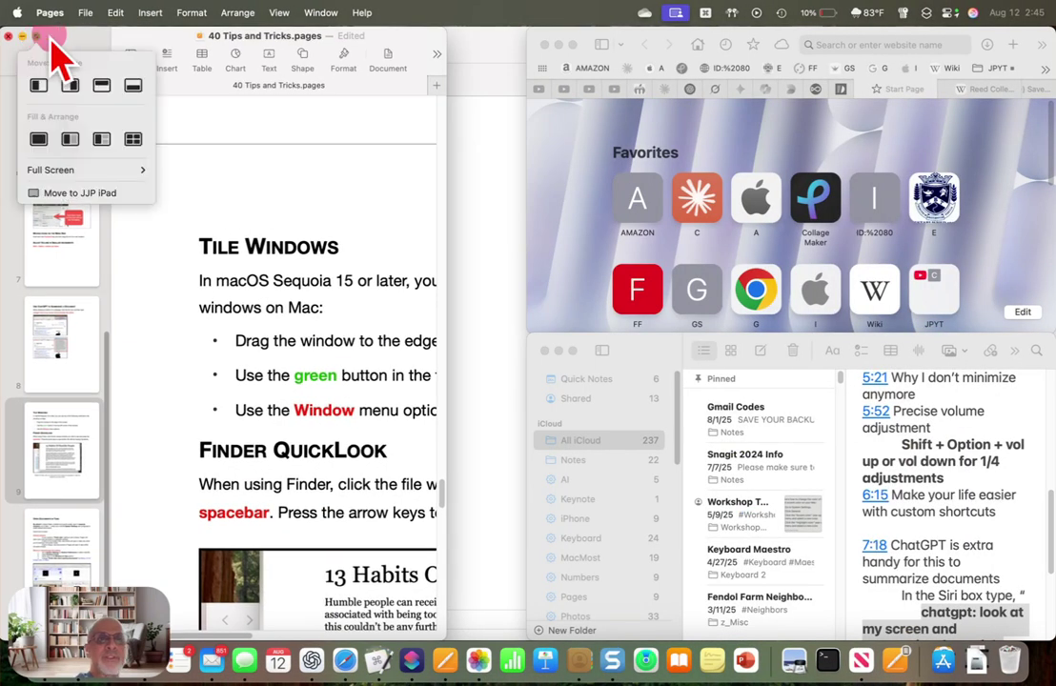
- Pull the Pages window out of its tiled position toward the middle of the screen and hide the other applications
{"action": "left_click_drag", "start_coordinate": [95, 40], "coordinate": [345, 74]}
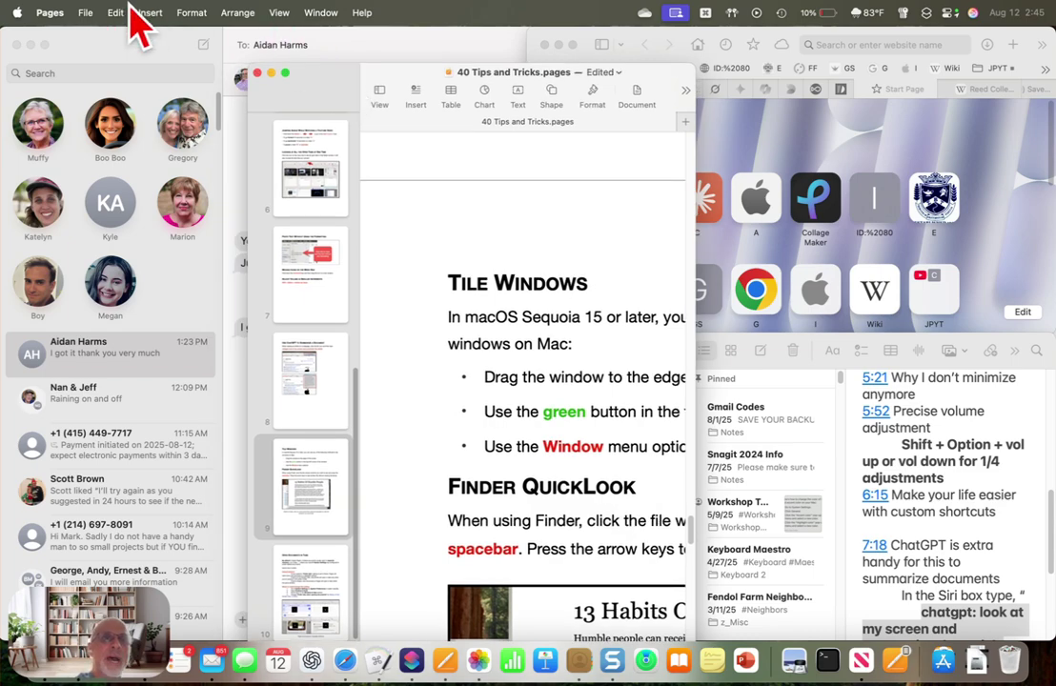
{"action": "left_click", "coordinate": [49, 13]}
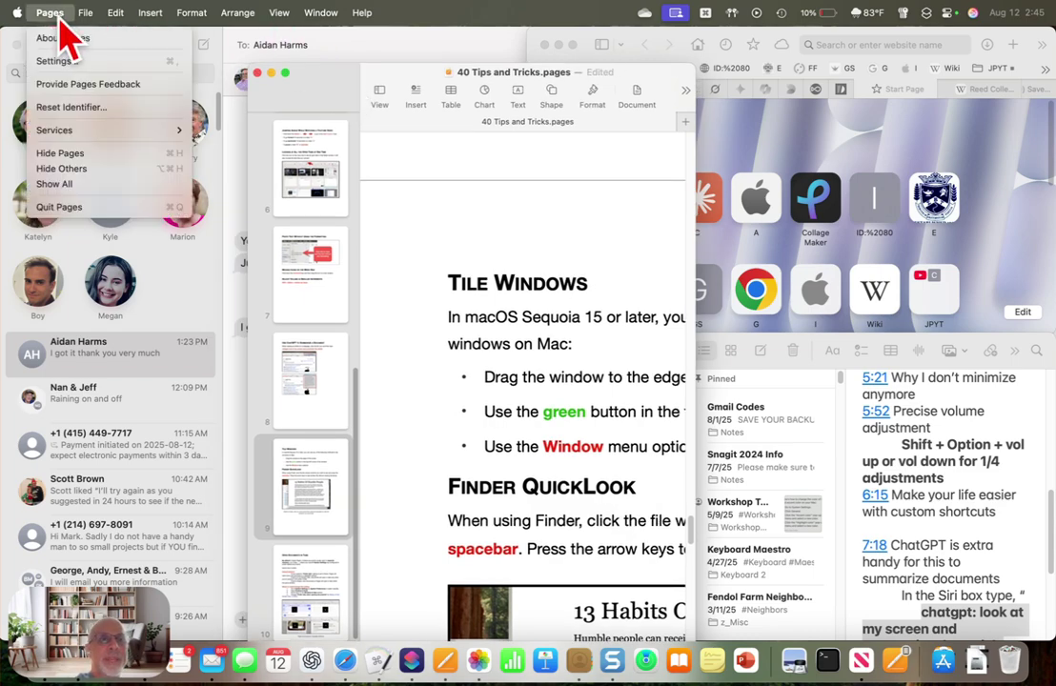
{"action": "left_click", "coordinate": [80, 170]}
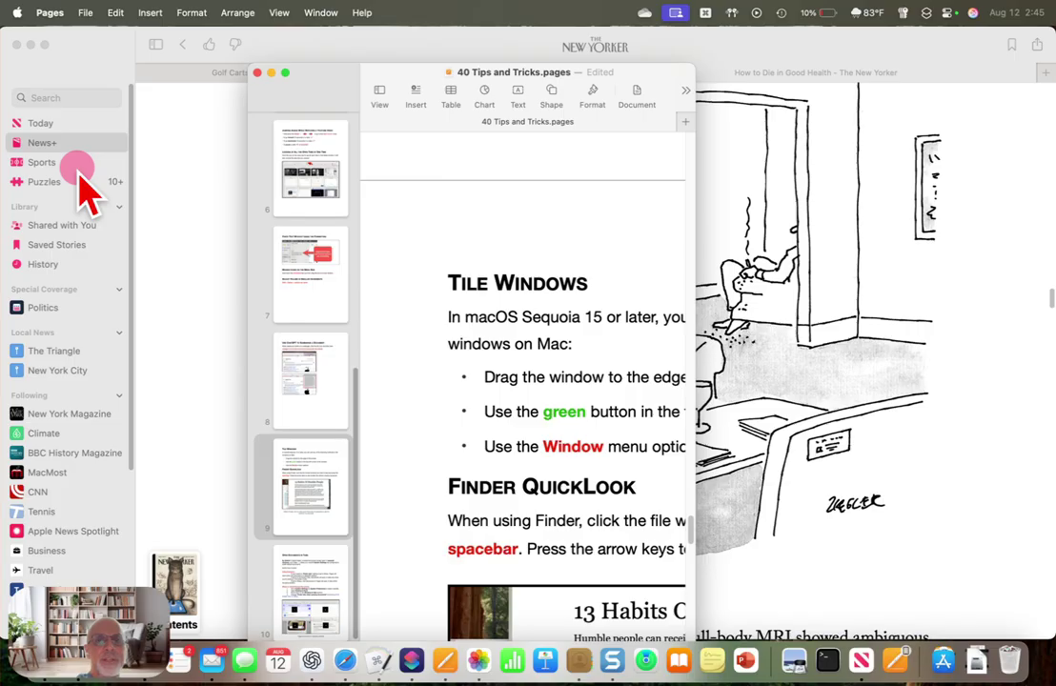
- Switch to News and open the Today section
{"action": "left_click", "coordinate": [95, 75]}
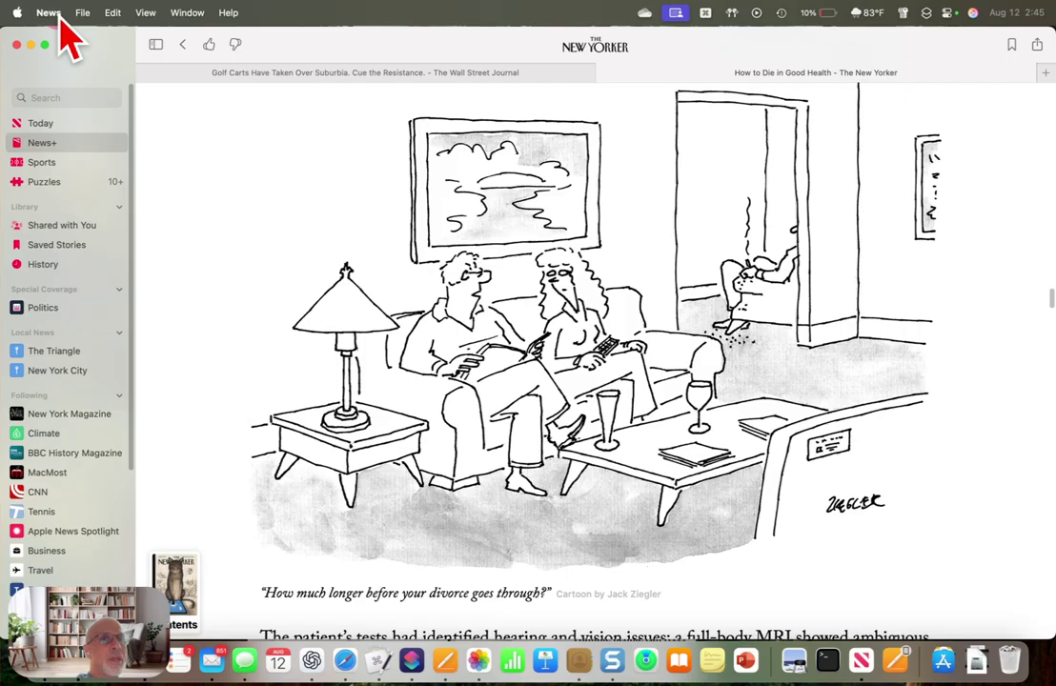
{"action": "left_click", "coordinate": [32, 122]}
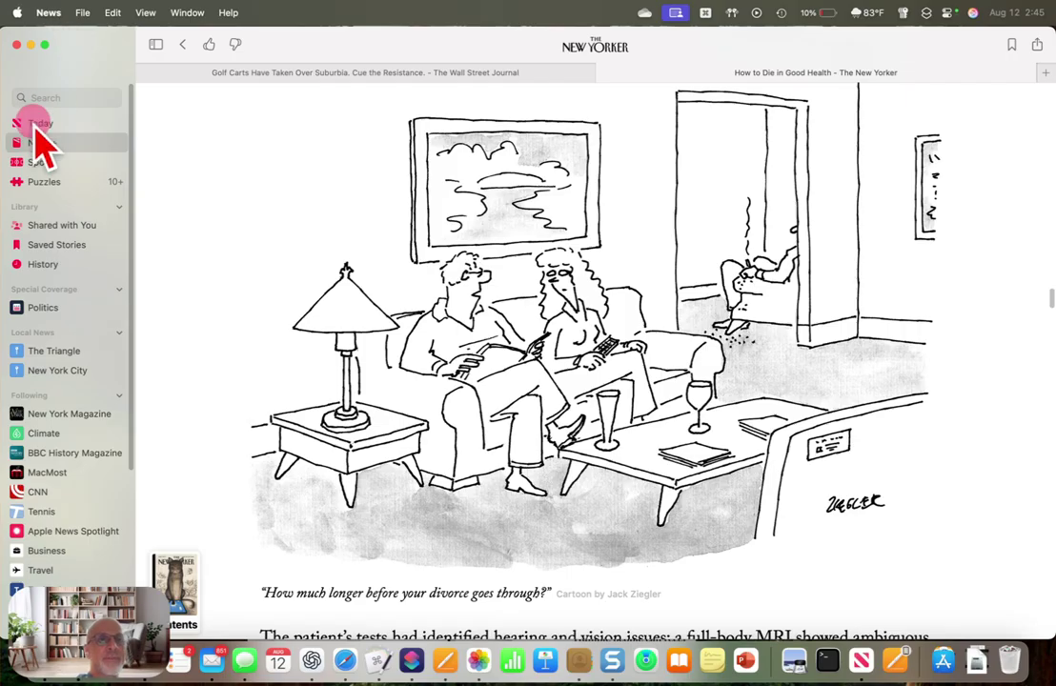
{"action": "left_click", "coordinate": [34, 125]}
{"action": "scroll", "coordinate": [340, 280], "scroll_direction": "up", "scroll_amount": 6}
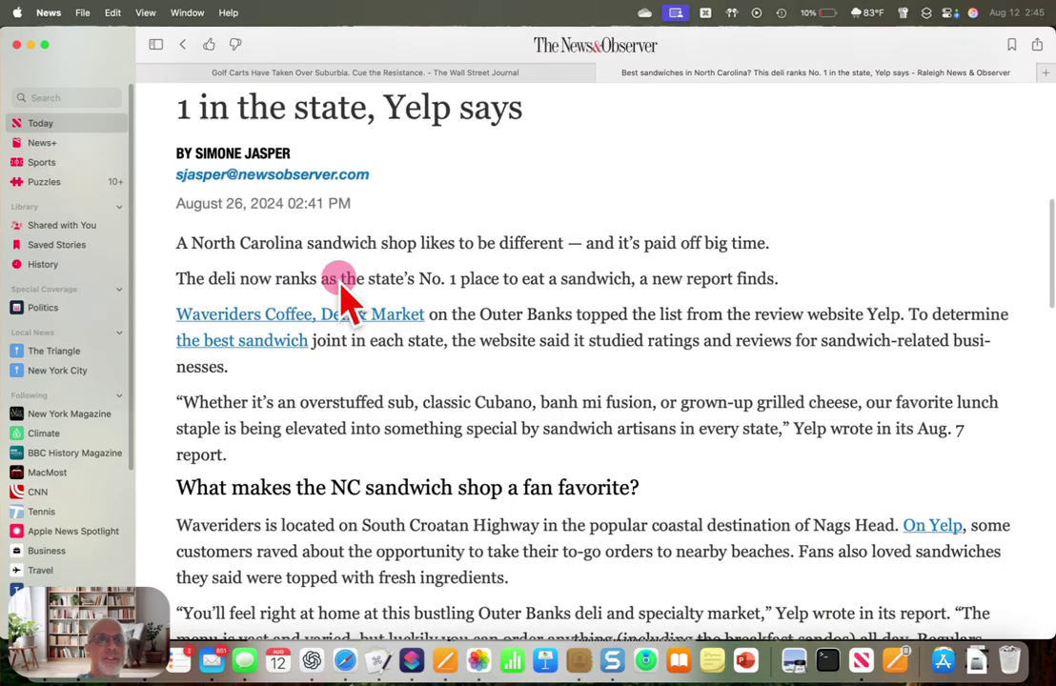
- Go back through the previously opened News & Observer articles to the Top Stories feed
{"action": "left_click", "coordinate": [183, 44]}
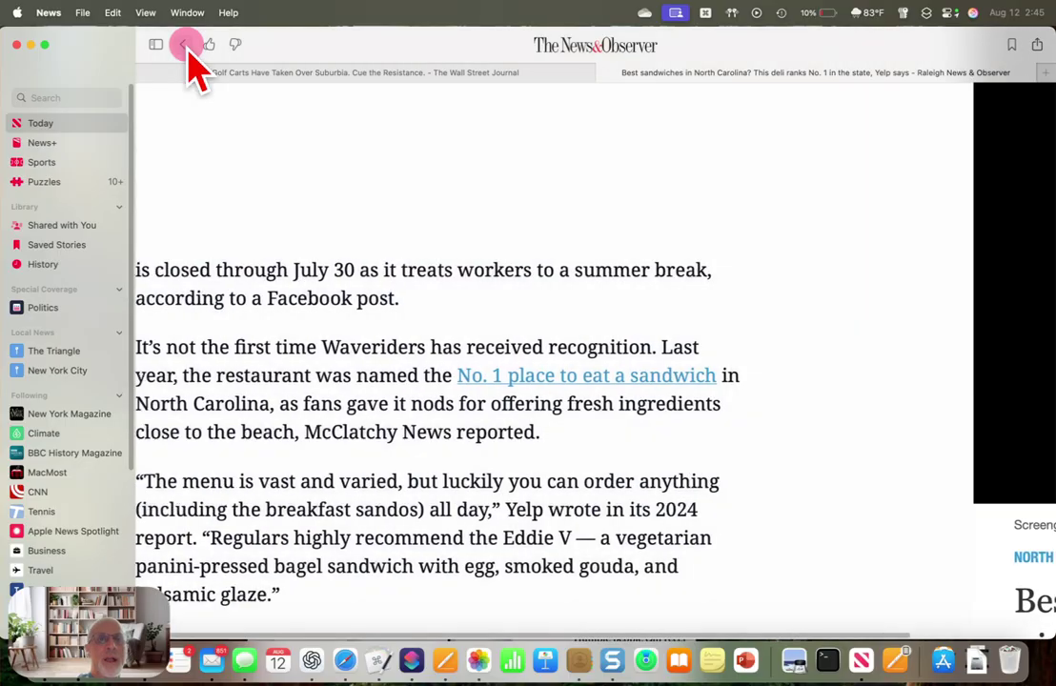
{"action": "scroll", "coordinate": [294, 153], "scroll_direction": "up", "scroll_amount": 5}
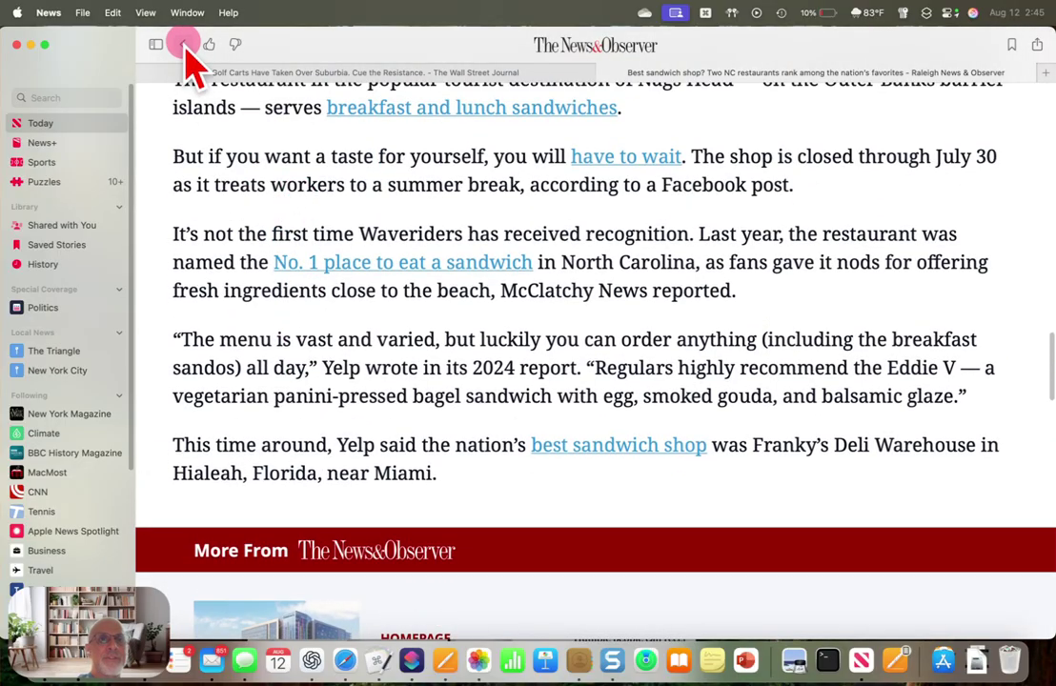
{"action": "left_click", "coordinate": [183, 44]}
{"action": "scroll", "coordinate": [242, 219], "scroll_direction": "up", "scroll_amount": 10}
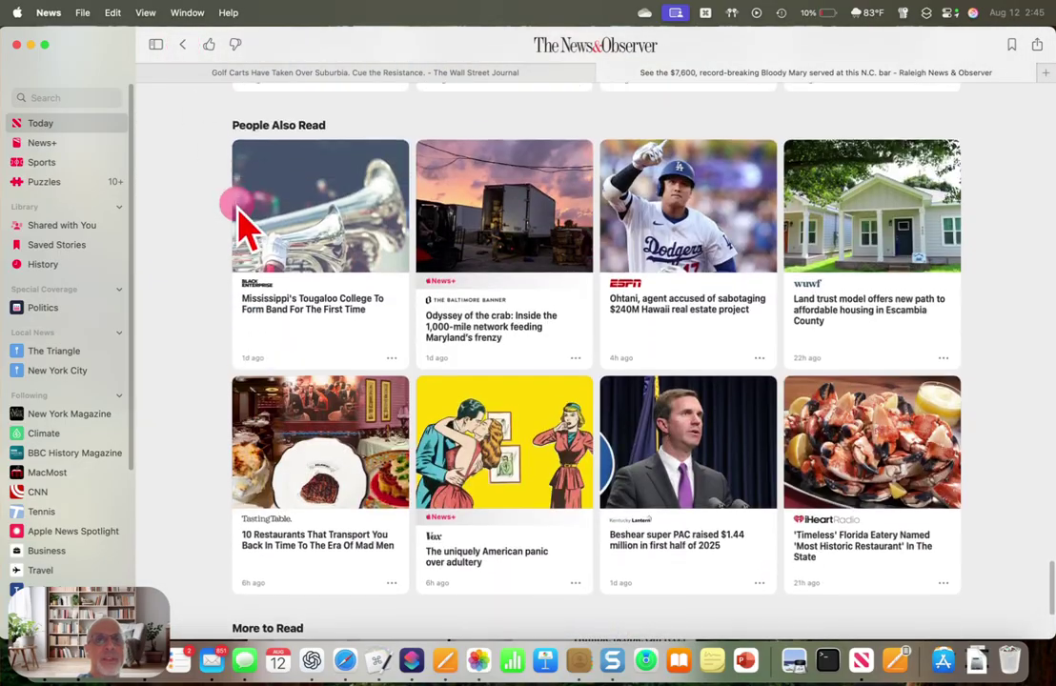
{"action": "scroll", "coordinate": [246, 228], "scroll_direction": "up", "scroll_amount": 15}
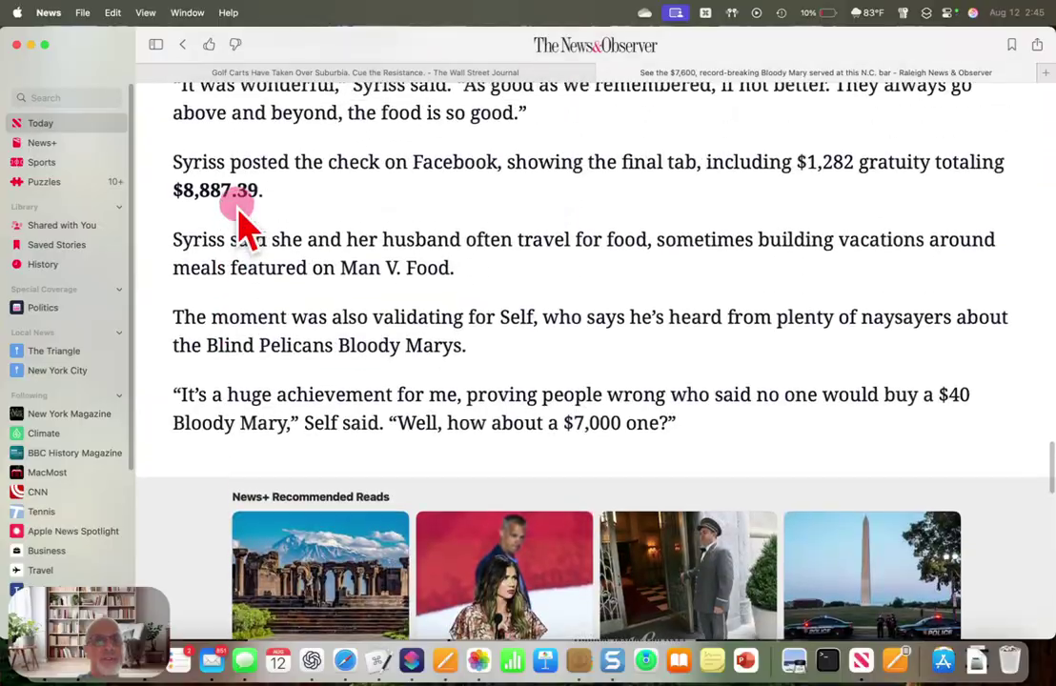
{"action": "scroll", "coordinate": [240, 219], "scroll_direction": "up", "scroll_amount": 10}
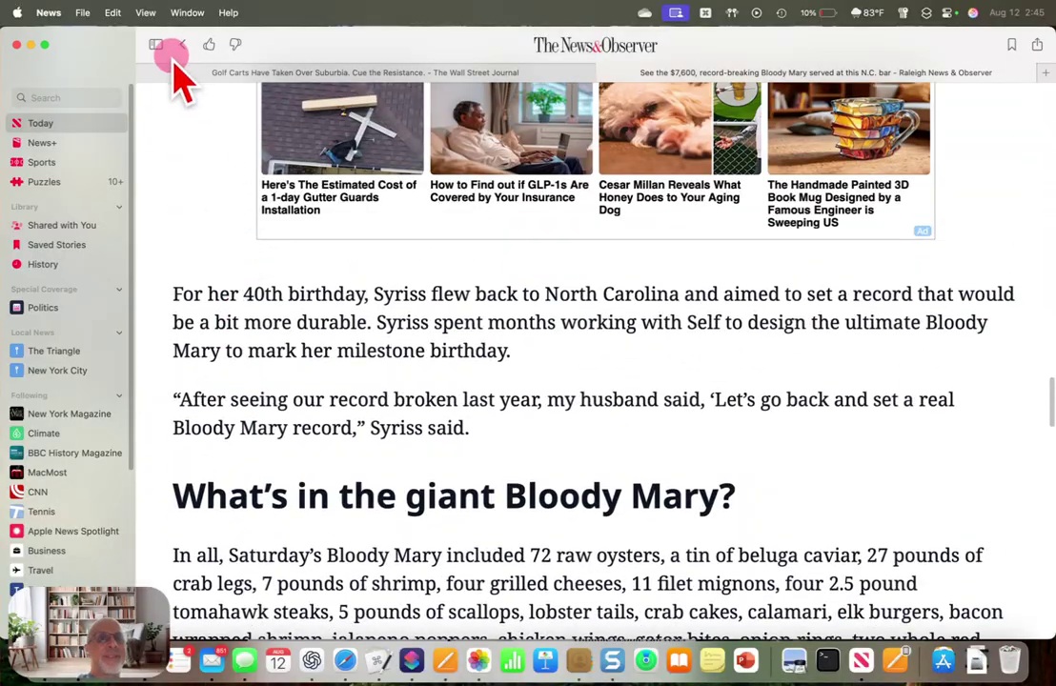
{"action": "left_click", "coordinate": [183, 45]}
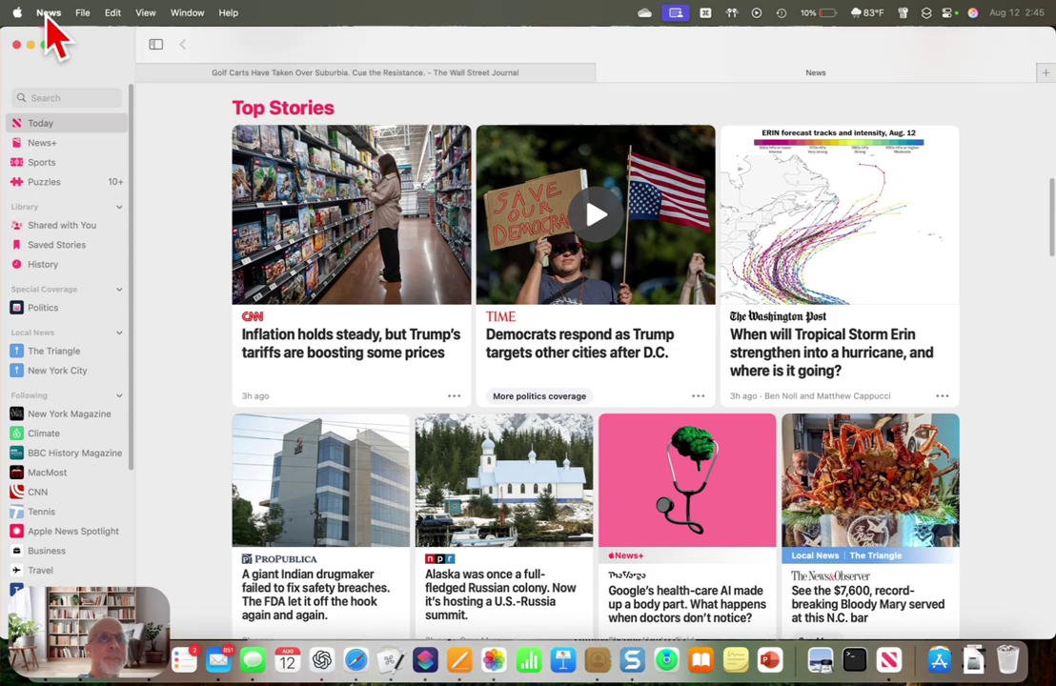
- Quit News, move its remaining window away from the screen corner and try to close it
{"action": "left_click", "coordinate": [48, 13]}
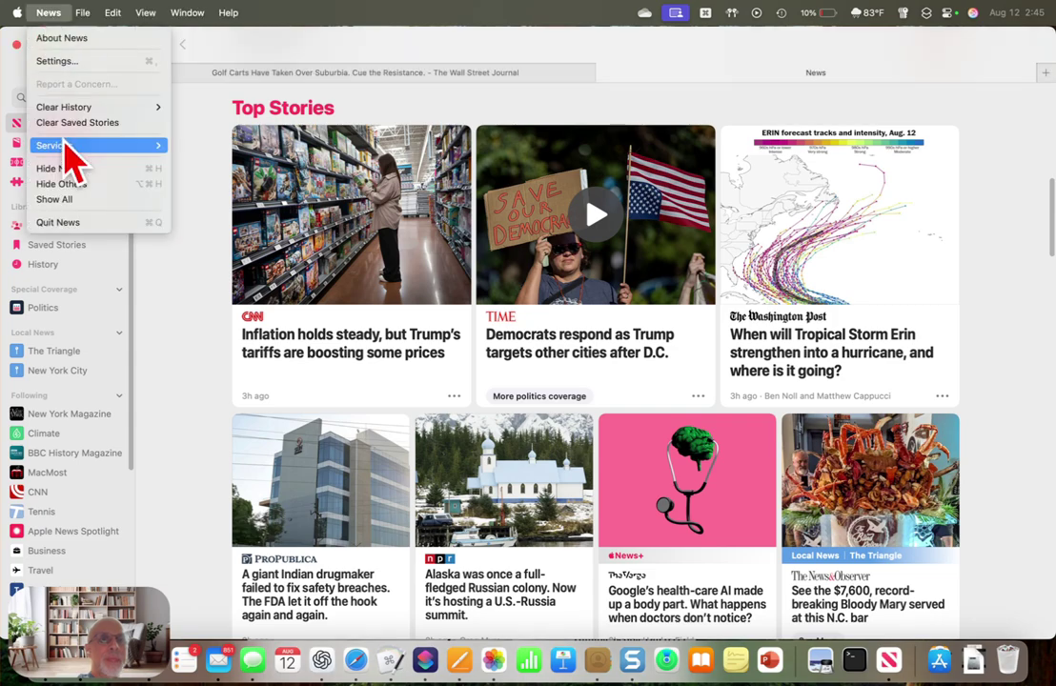
{"action": "left_click", "coordinate": [70, 222]}
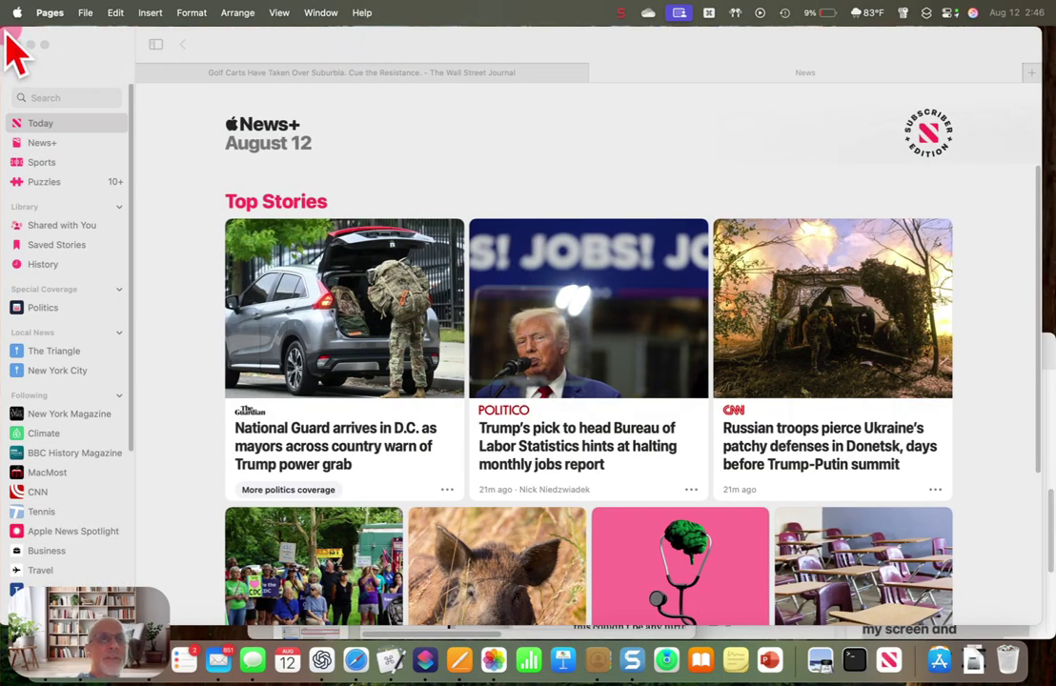
{"action": "left_click_drag", "start_coordinate": [11, 40], "coordinate": [148, 72]}
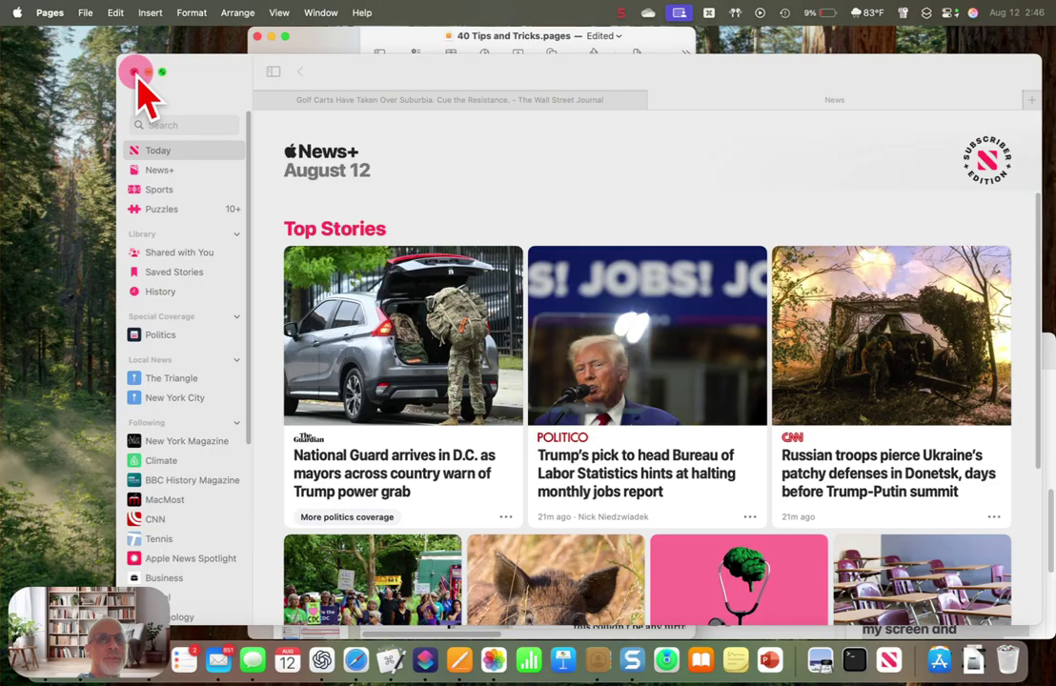
{"action": "left_click", "coordinate": [134, 71]}
{"action": "left_click", "coordinate": [341, 46]}
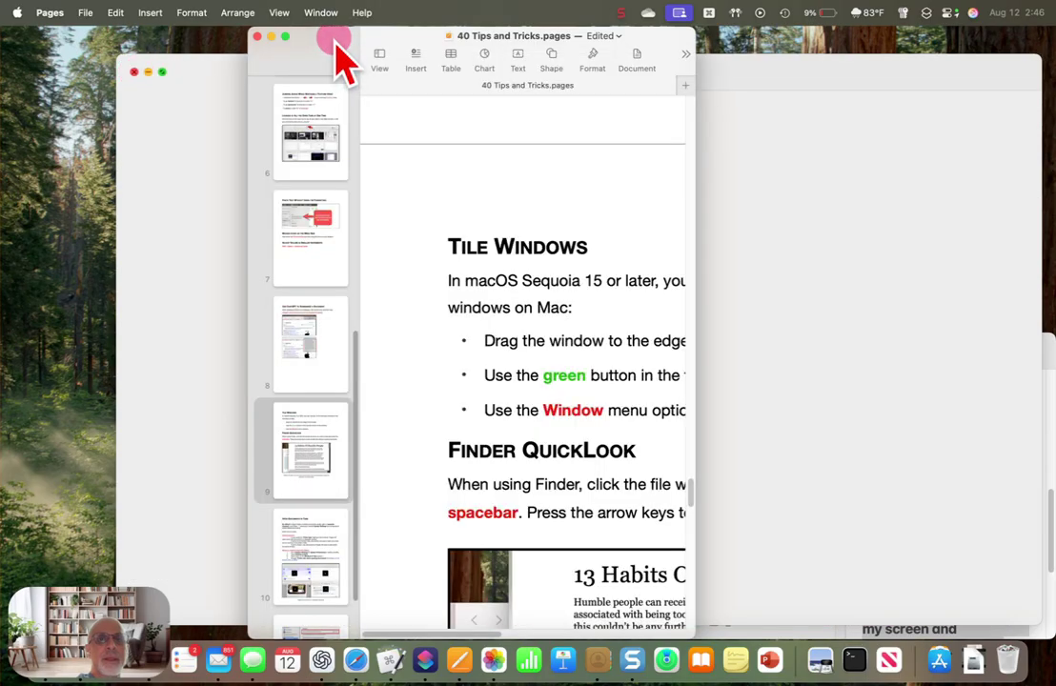
{"action": "left_click", "coordinate": [216, 88]}
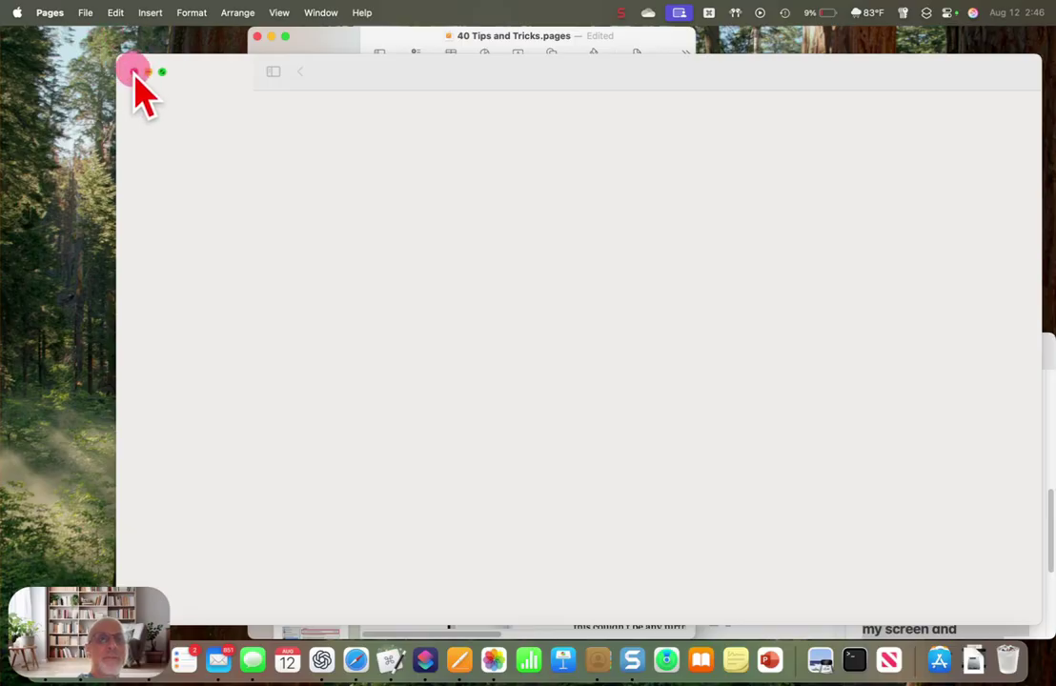
- Bring the Pages window forward, shift it toward the left of the screen and widen it from its right edge
{"action": "left_click", "coordinate": [320, 44]}
{"action": "left_click_drag", "start_coordinate": [320, 48], "coordinate": [164, 48]}
{"action": "left_click_drag", "start_coordinate": [545, 48], "coordinate": [632, 35]}
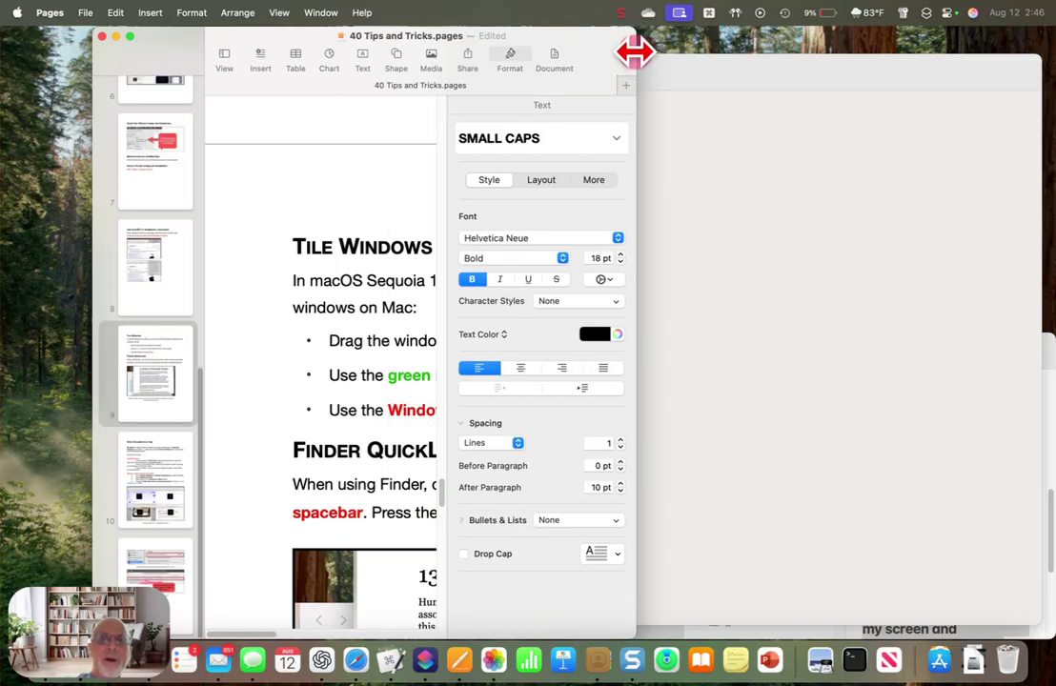
- Extend the Pages window to both sides of the screen and, after lowering its top edge, back up to the top
{"action": "double_click", "coordinate": [91, 81]}
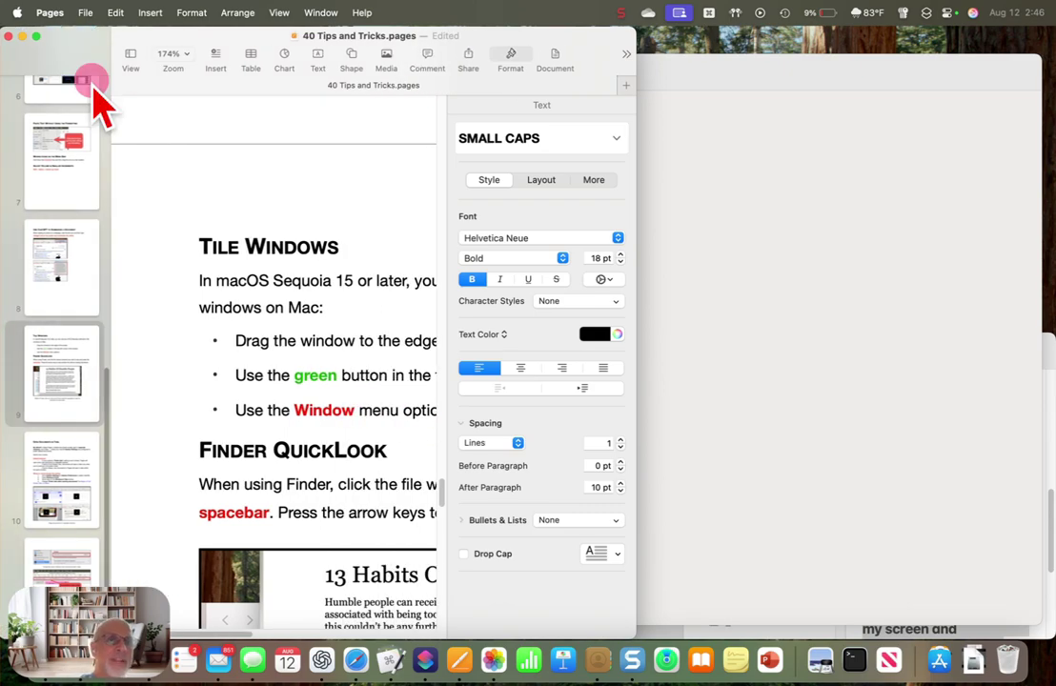
{"action": "double_click", "coordinate": [635, 45]}
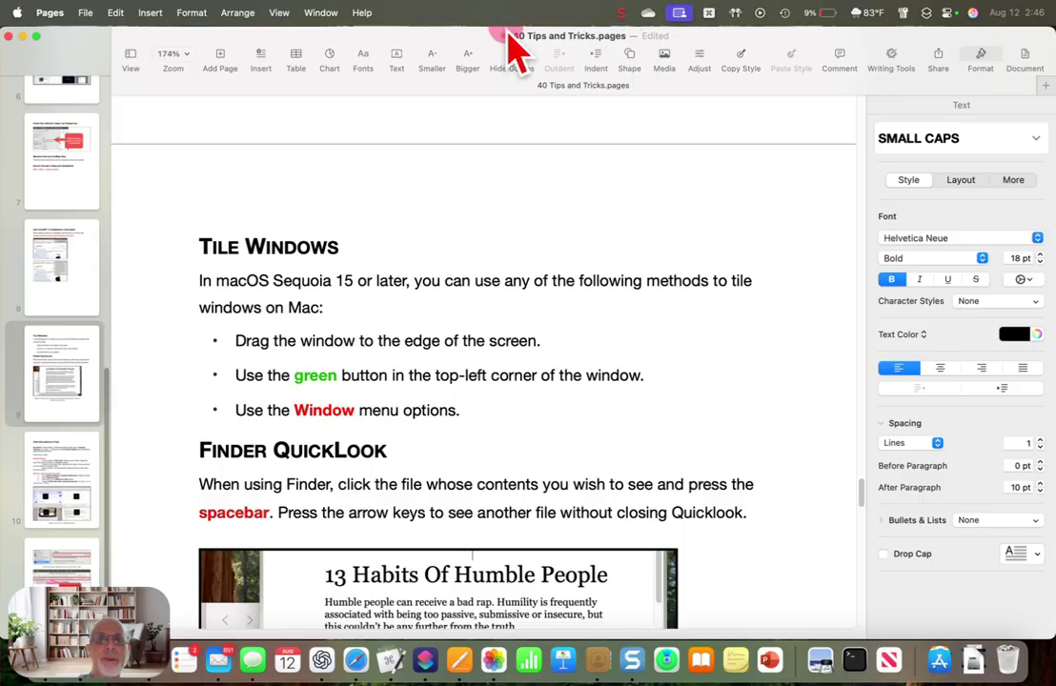
{"action": "left_click_drag", "start_coordinate": [508, 38], "coordinate": [481, 300]}
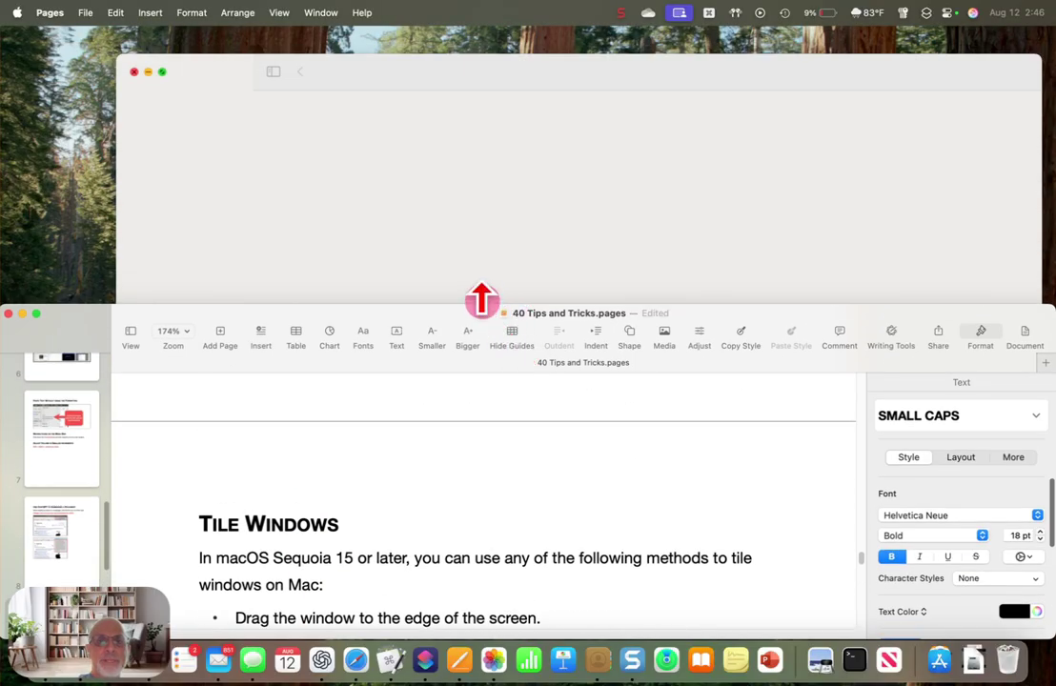
{"action": "double_click", "coordinate": [481, 303]}
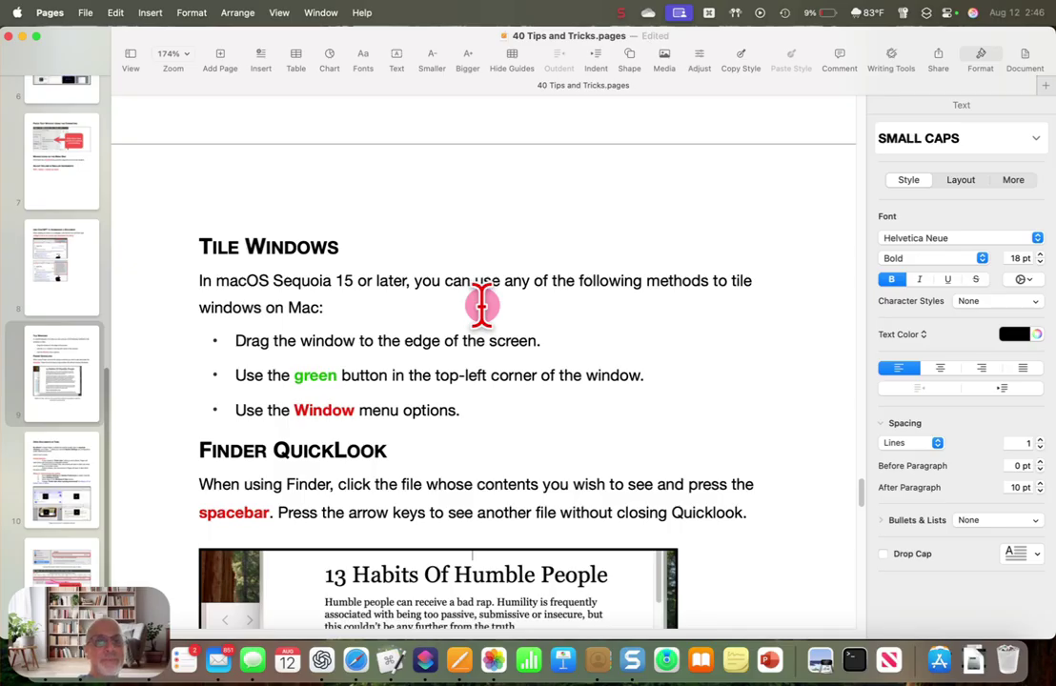
- Review the Move & Resize options for arranging the Pages window in halves and quarters, and leave without applying one
{"action": "scroll", "coordinate": [482, 306], "scroll_direction": "down", "scroll_amount": 2}
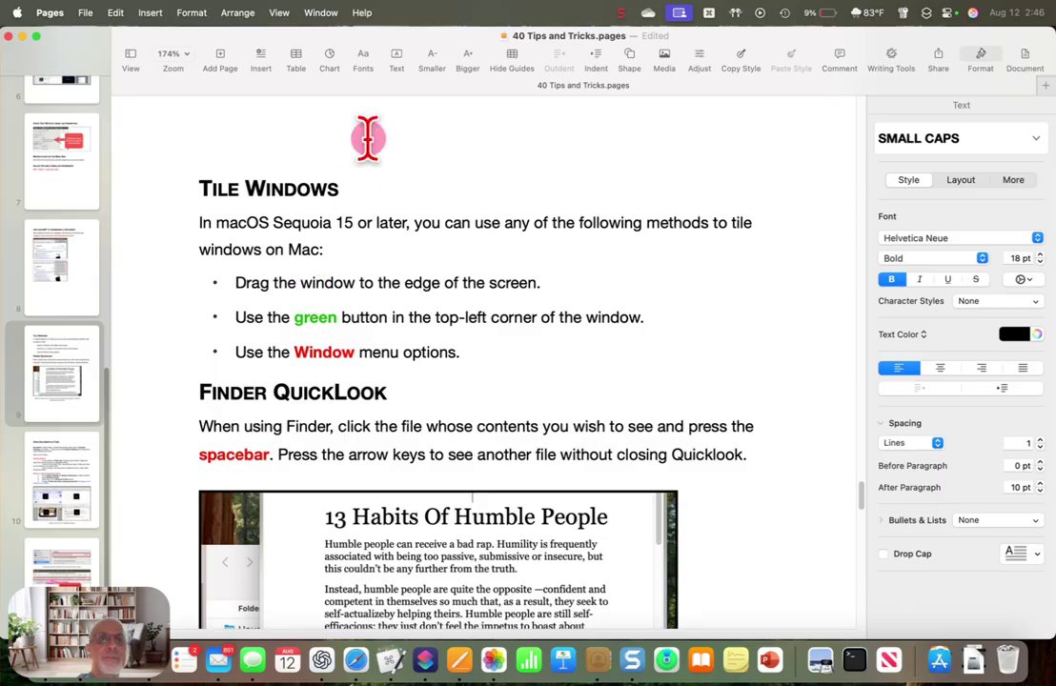
{"action": "left_click", "coordinate": [329, 14]}
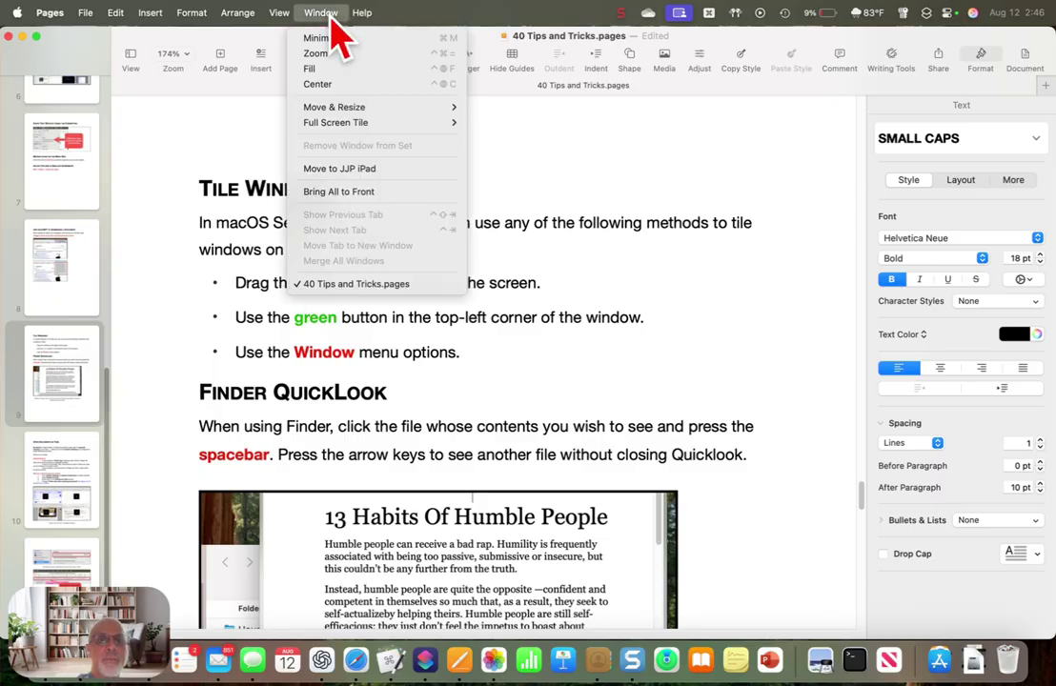
{"action": "mouse_move", "coordinate": [350, 107]}
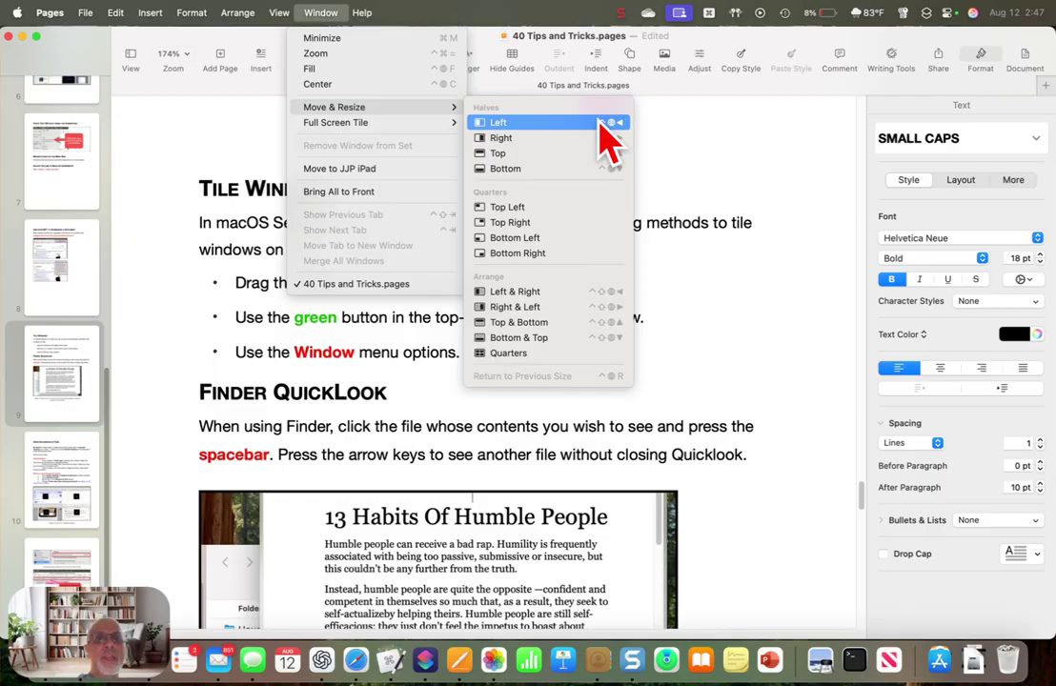
{"action": "left_click", "coordinate": [681, 143]}
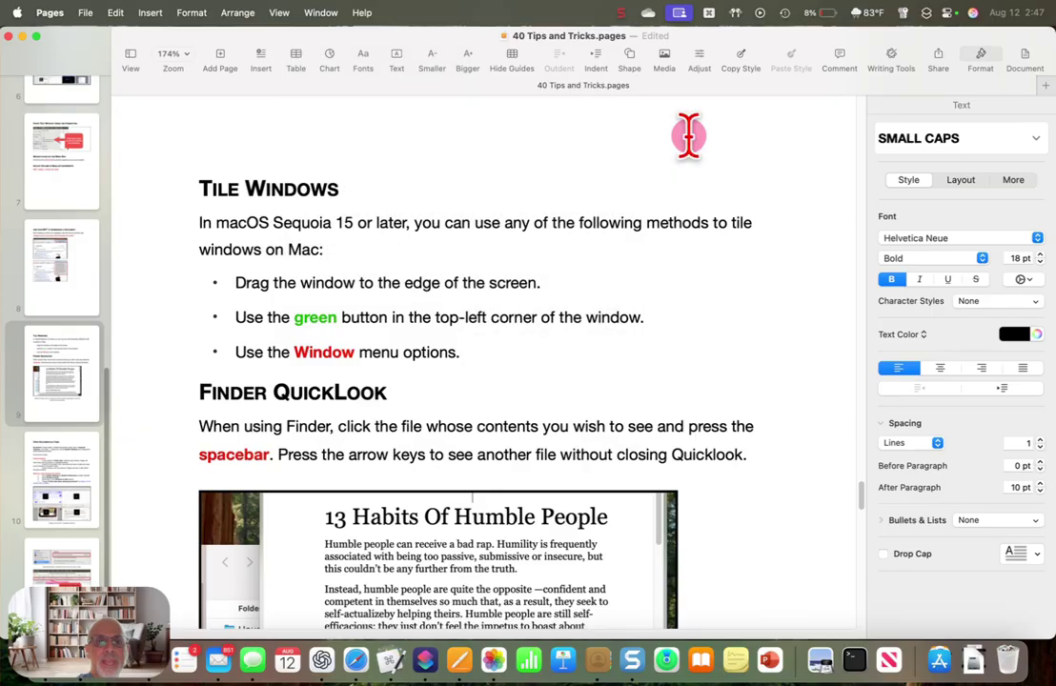
- Go to the Finder QuickLook tip, switch to Finder and select 1975 California Road Trip V2.pages in the Pages Docs saved search
{"action": "scroll", "coordinate": [688, 136], "scroll_direction": "down", "scroll_amount": 1}
{"action": "scroll", "coordinate": [688, 136], "scroll_direction": "down", "scroll_amount": 4}
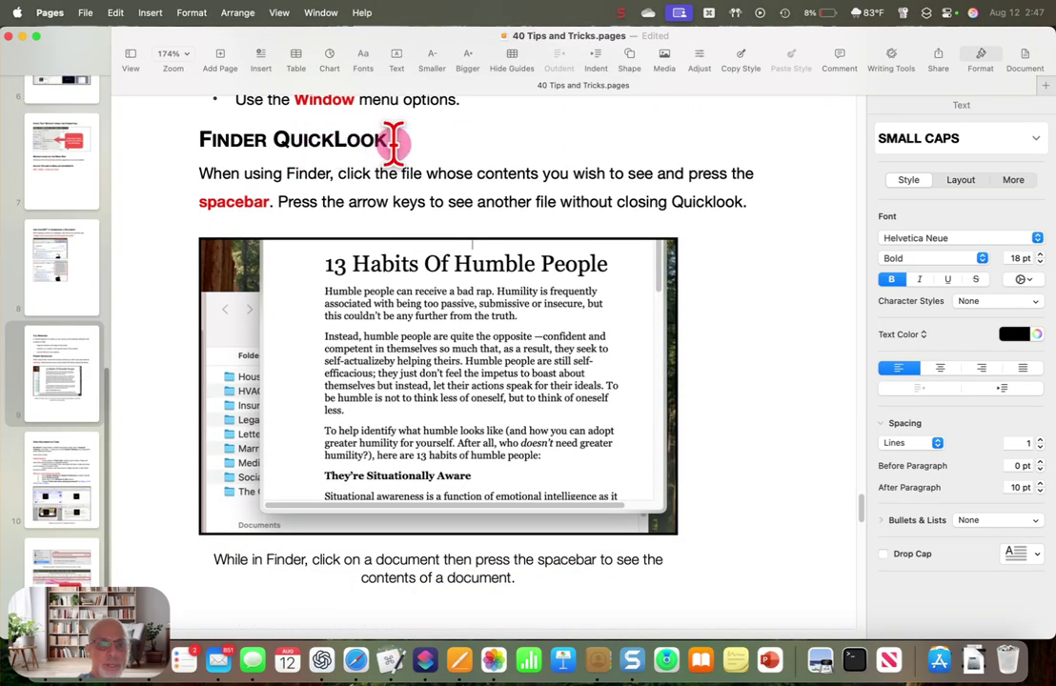
{"action": "left_click_drag", "start_coordinate": [80, 606], "coordinate": [578, 523]}
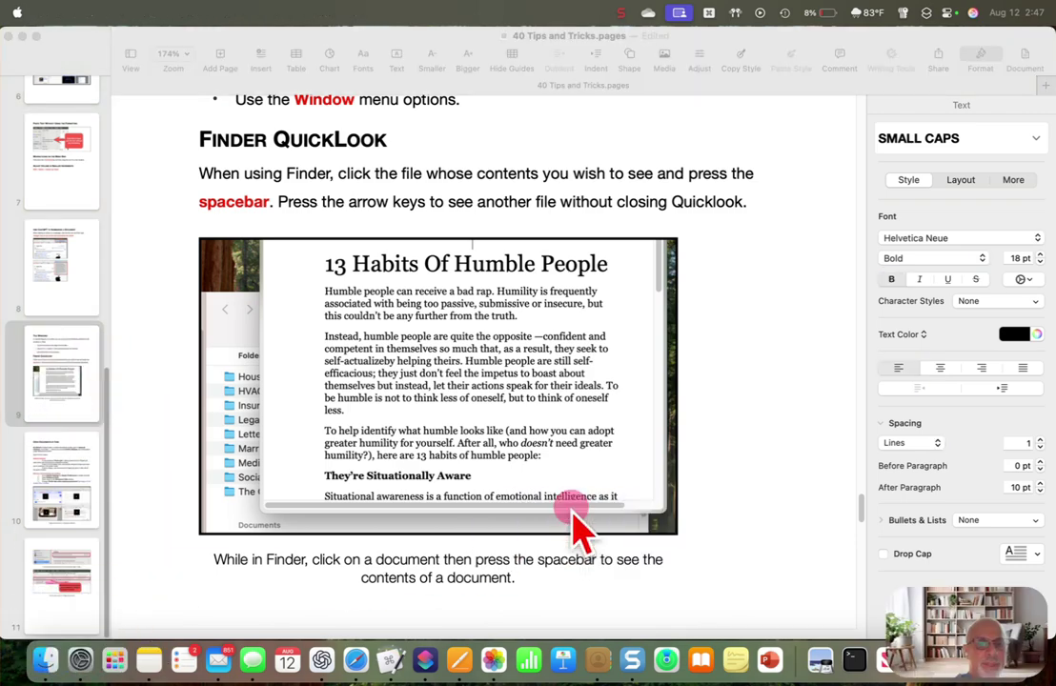
{"action": "left_click", "coordinate": [47, 660]}
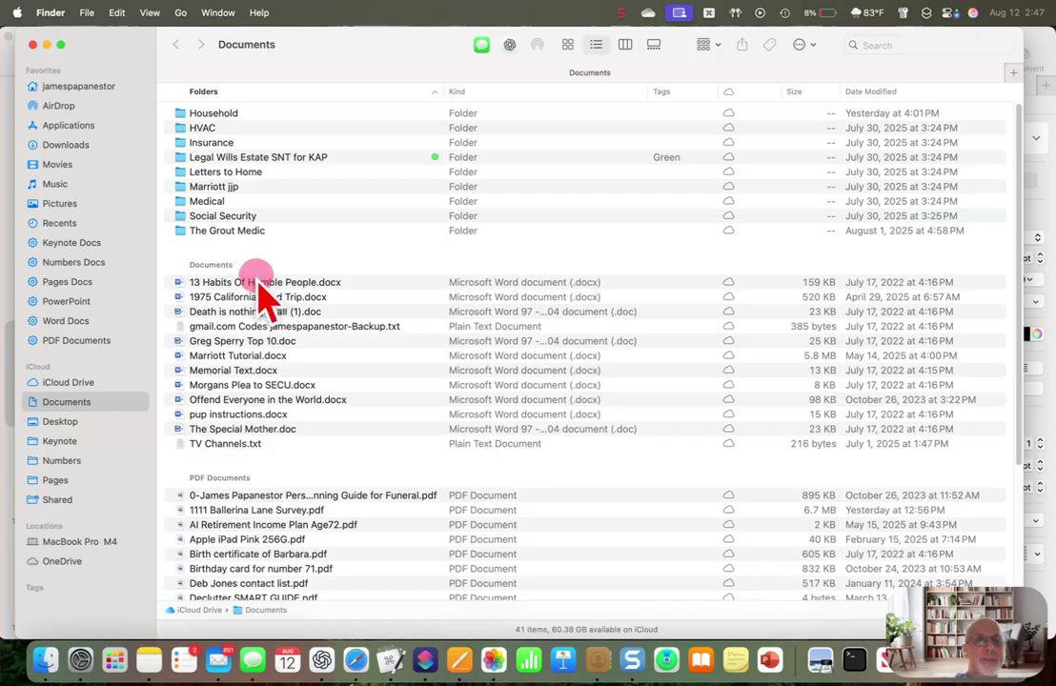
{"action": "left_click", "coordinate": [259, 283]}
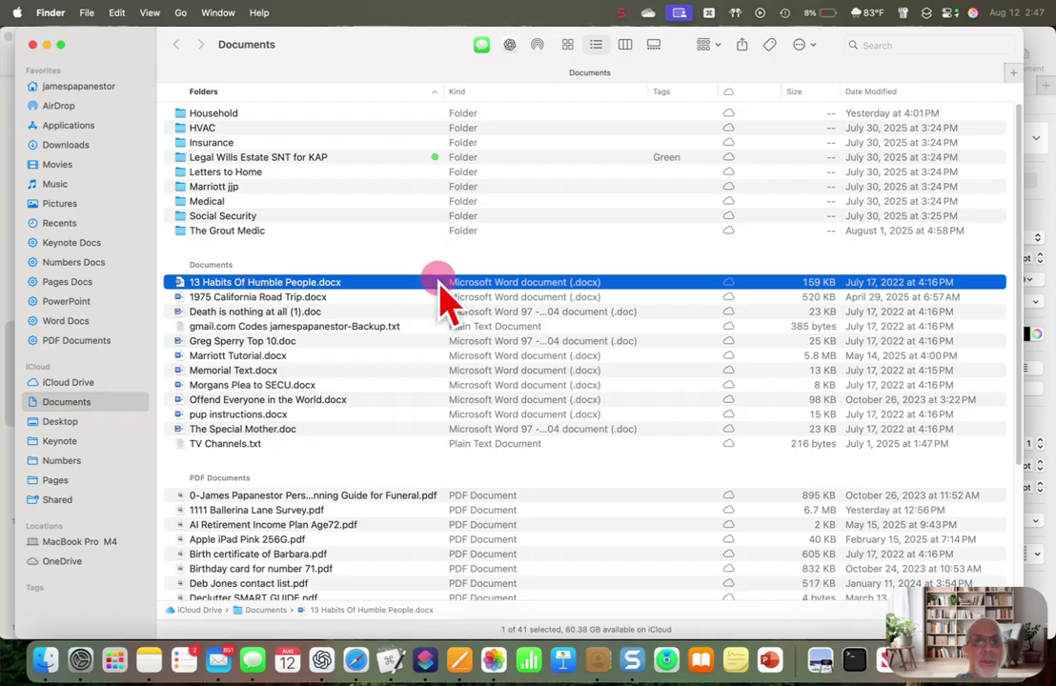
{"action": "left_click", "coordinate": [74, 282]}
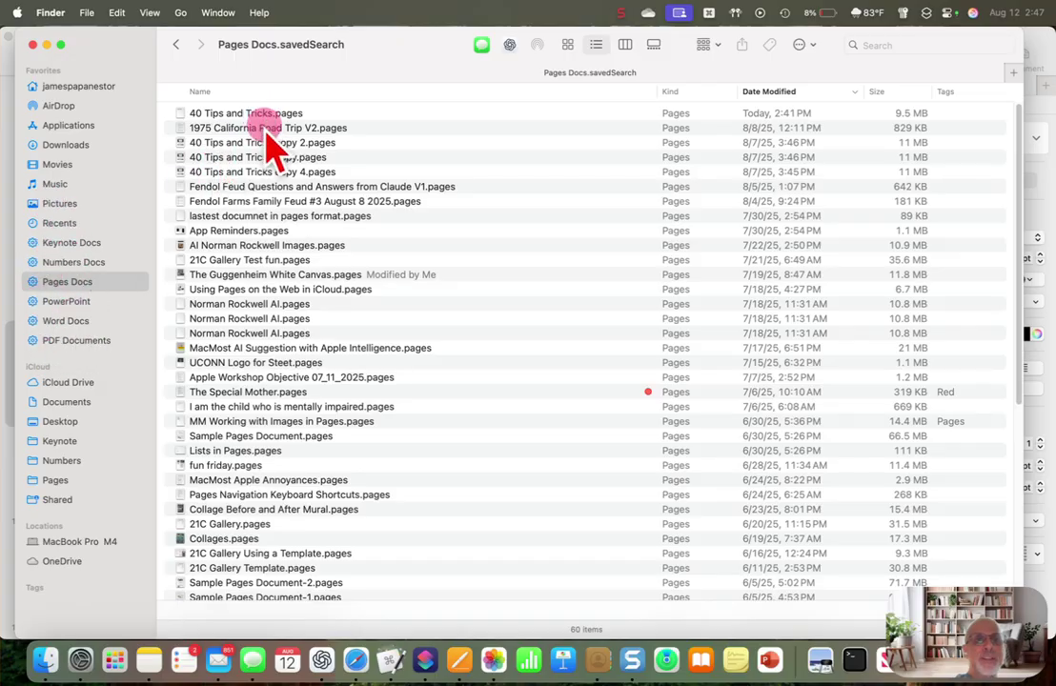
{"action": "left_click", "coordinate": [268, 130]}
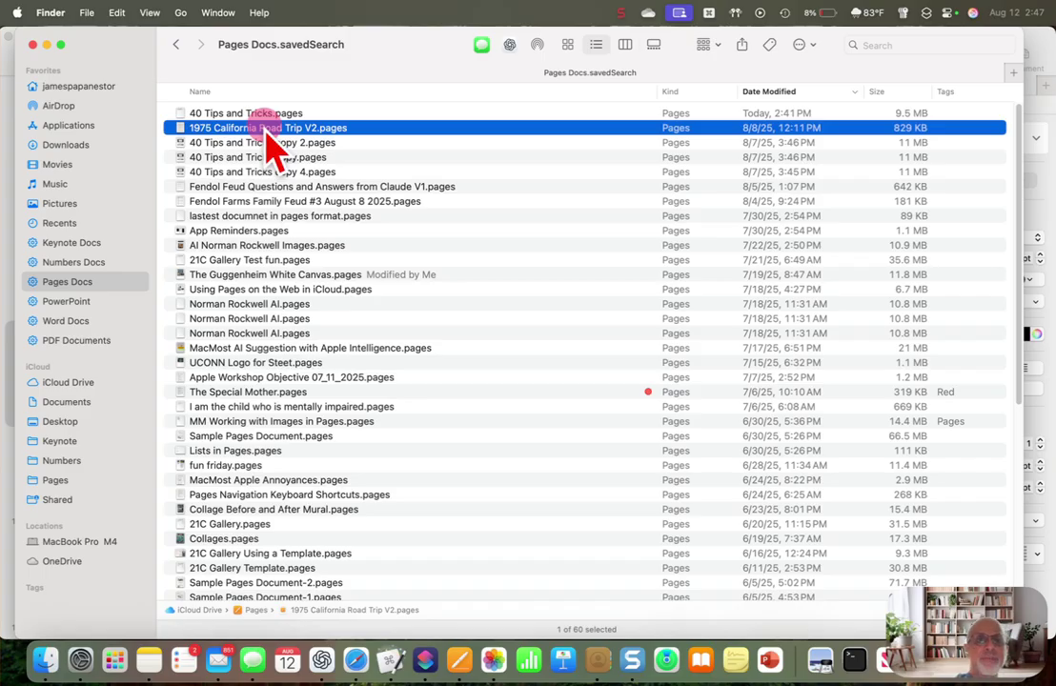
{"action": "left_click", "coordinate": [268, 129]}
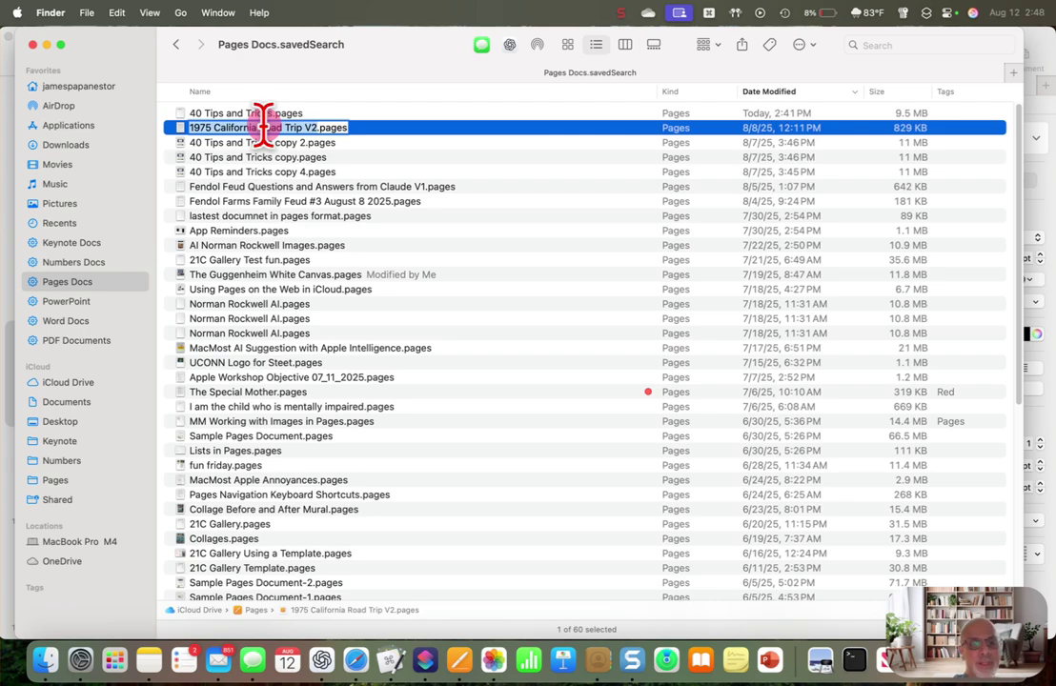
{"action": "key", "text": "Return"}
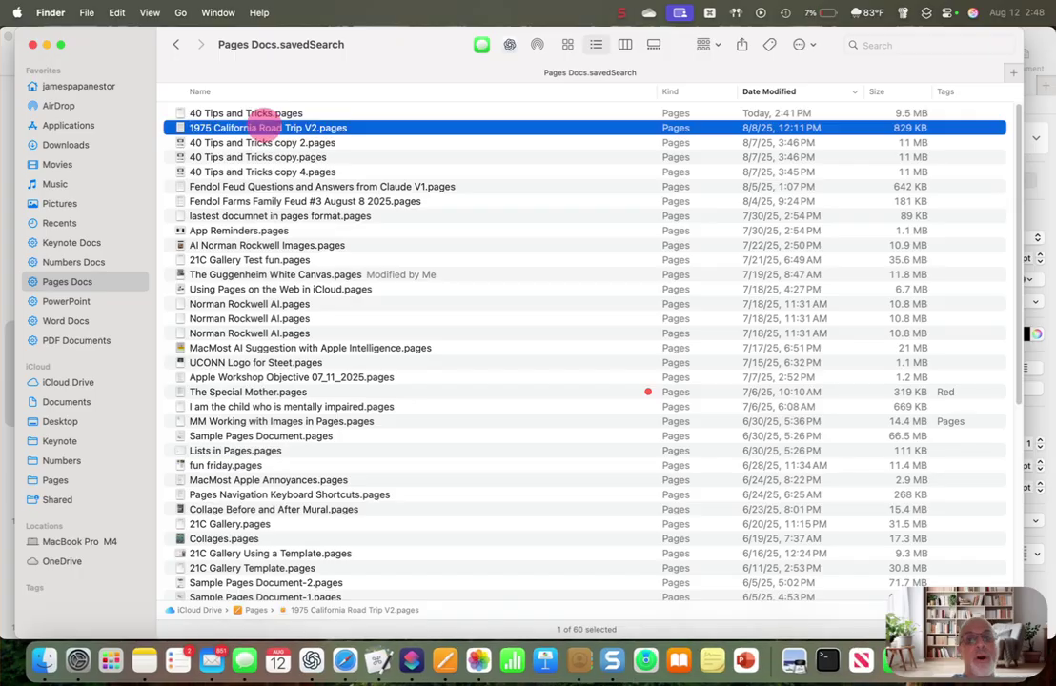
{"action": "key", "text": "super+Tab"}
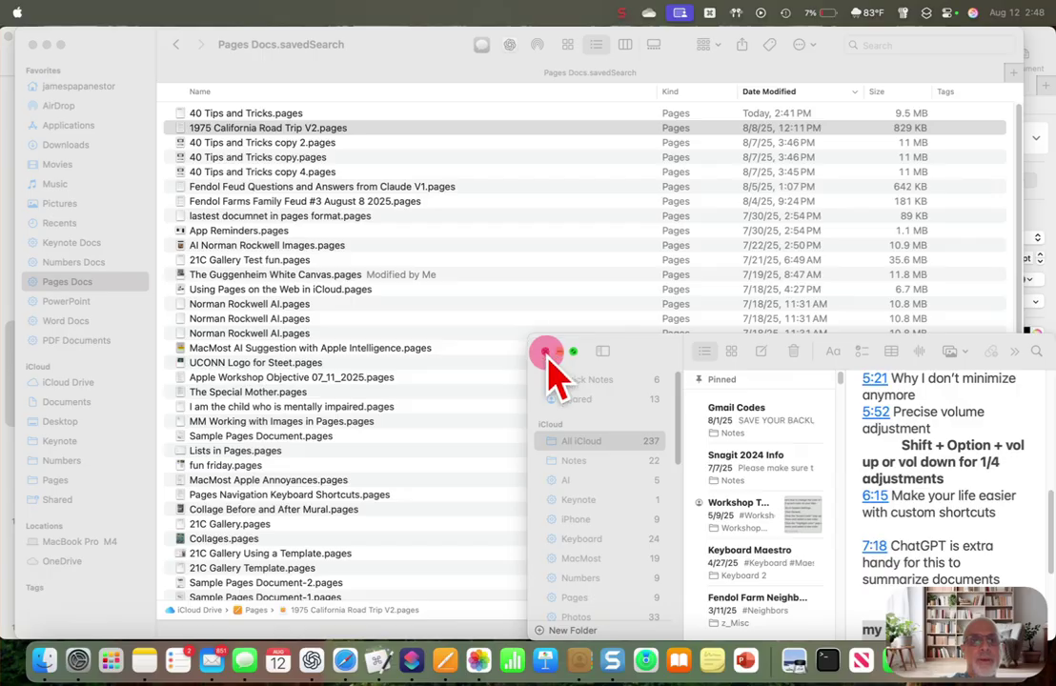
{"action": "left_click", "coordinate": [263, 130]}
{"action": "key", "text": "Return"}
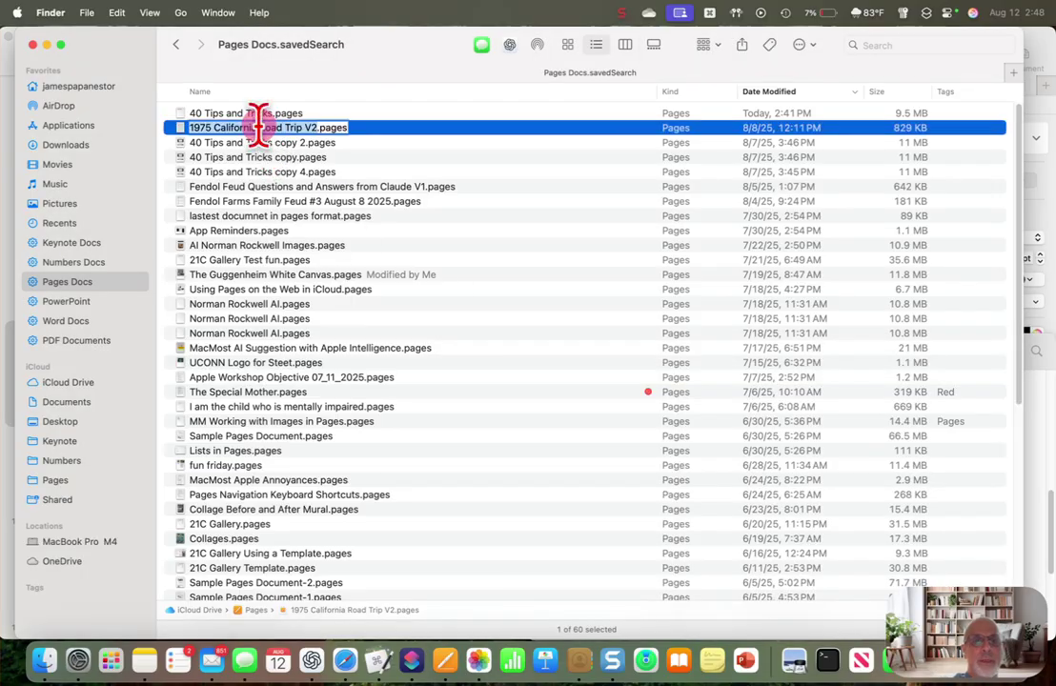
{"action": "key", "text": "BackSpace"}
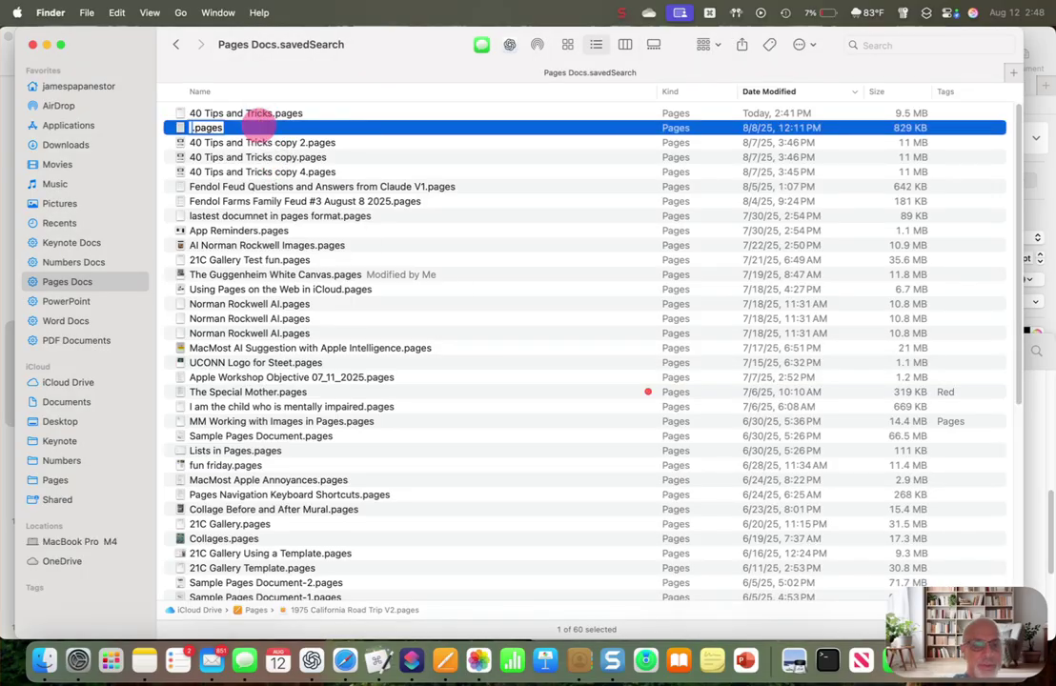
{"action": "key", "text": "Escape"}
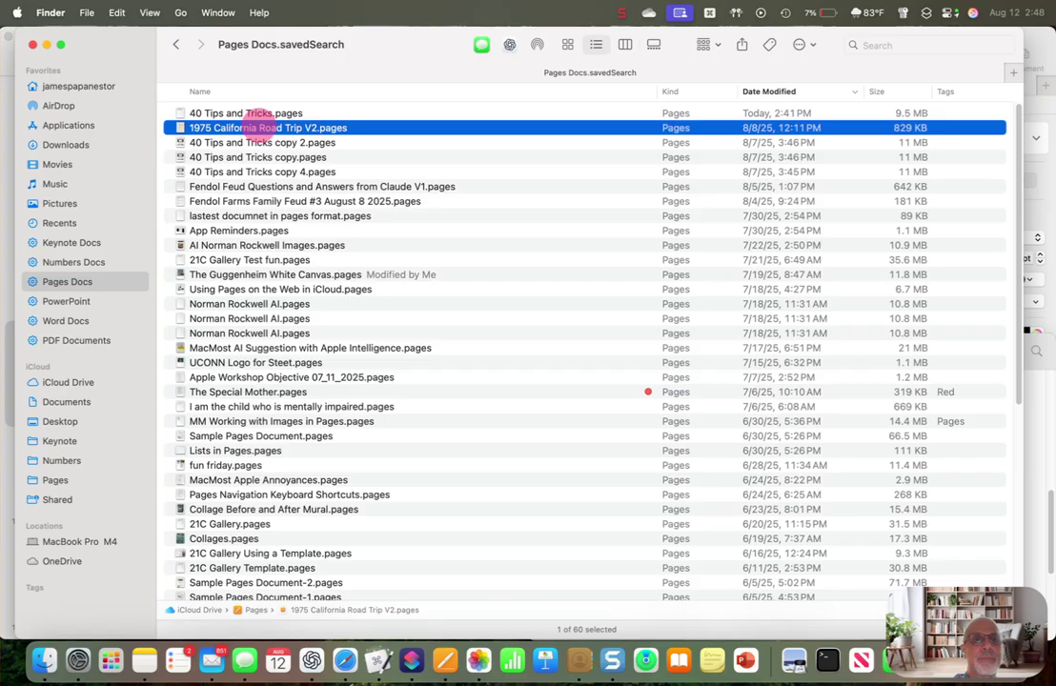
- Preview 1975 California Road Trip V2.pages with Quick Look, and switch the preview to AI Norman Rockwell Images.pages and The Special Mother.pages
{"action": "key", "text": "space"}
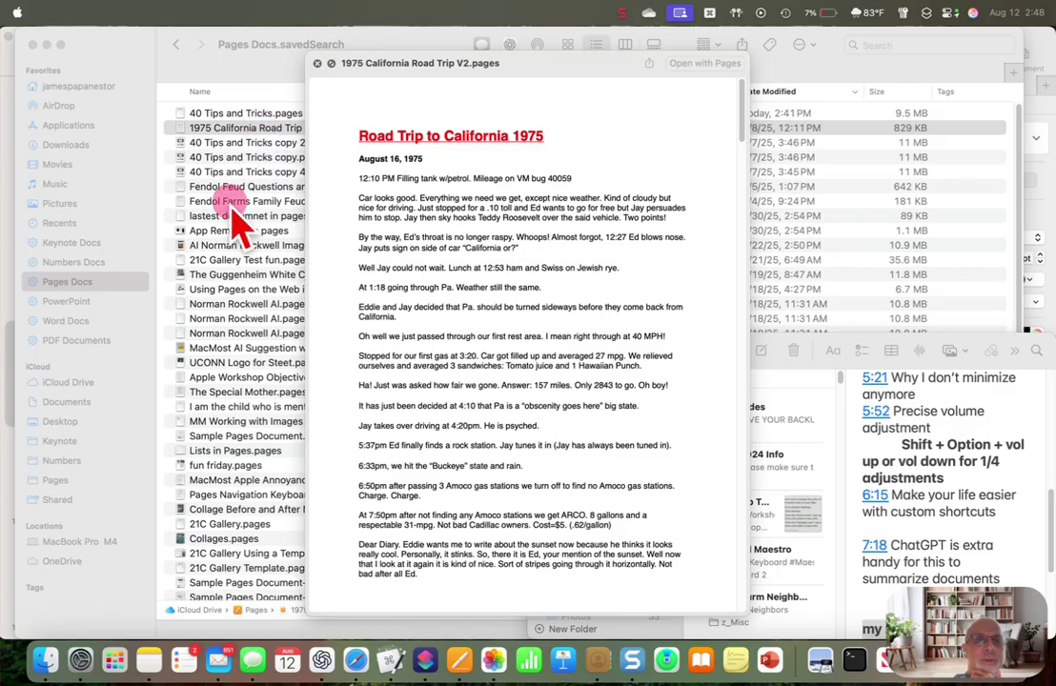
{"action": "left_click", "coordinate": [222, 245]}
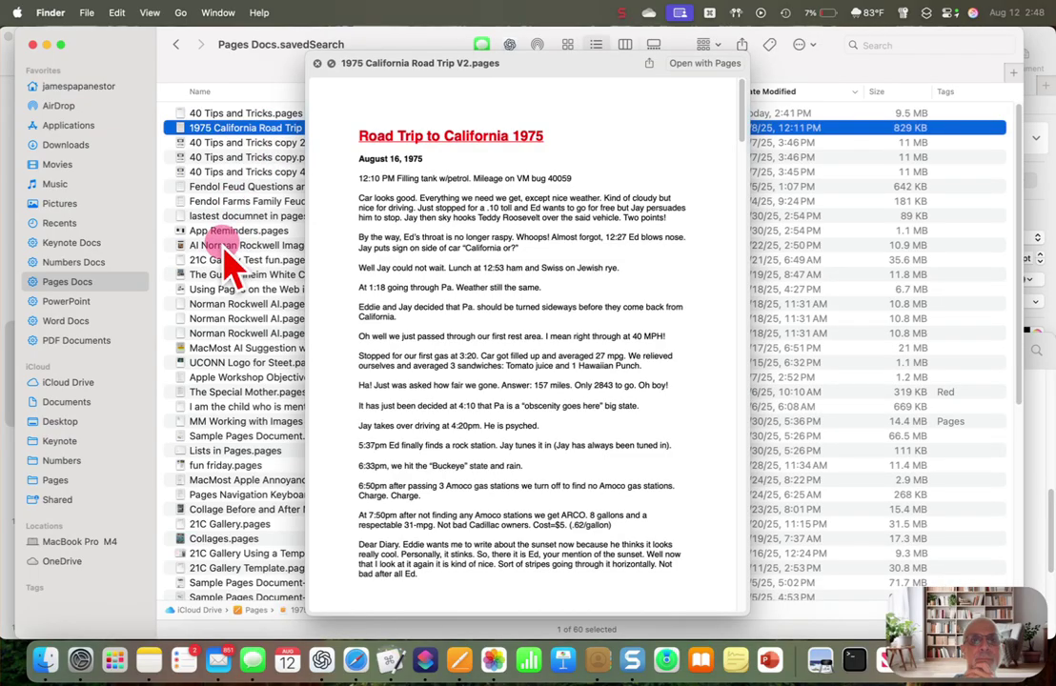
{"action": "left_click", "coordinate": [224, 246]}
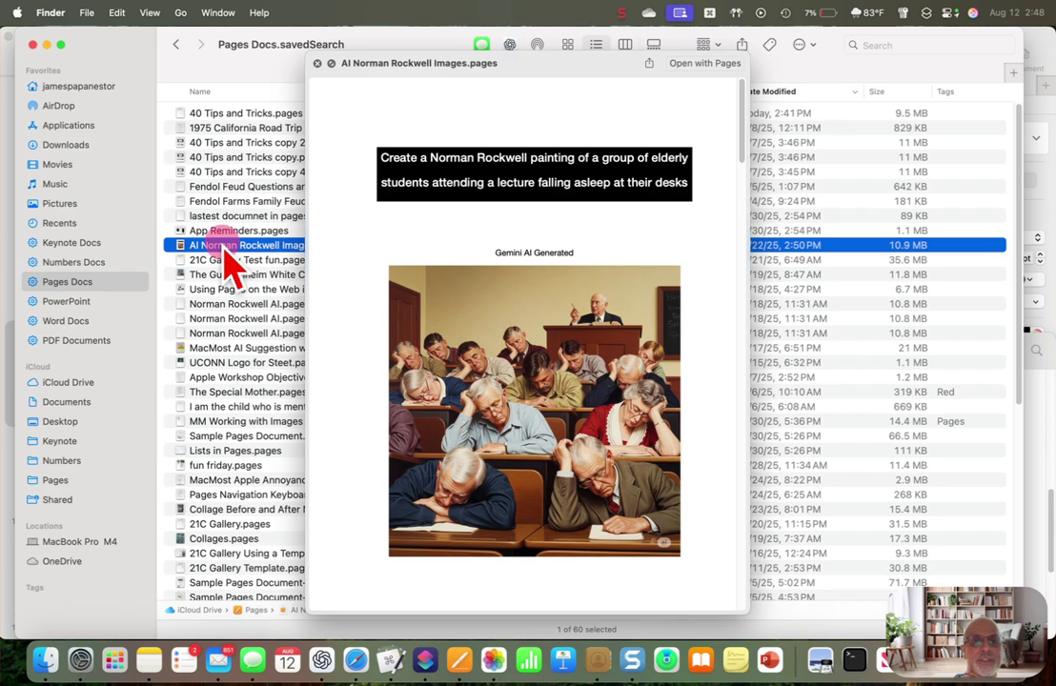
{"action": "left_click", "coordinate": [224, 391]}
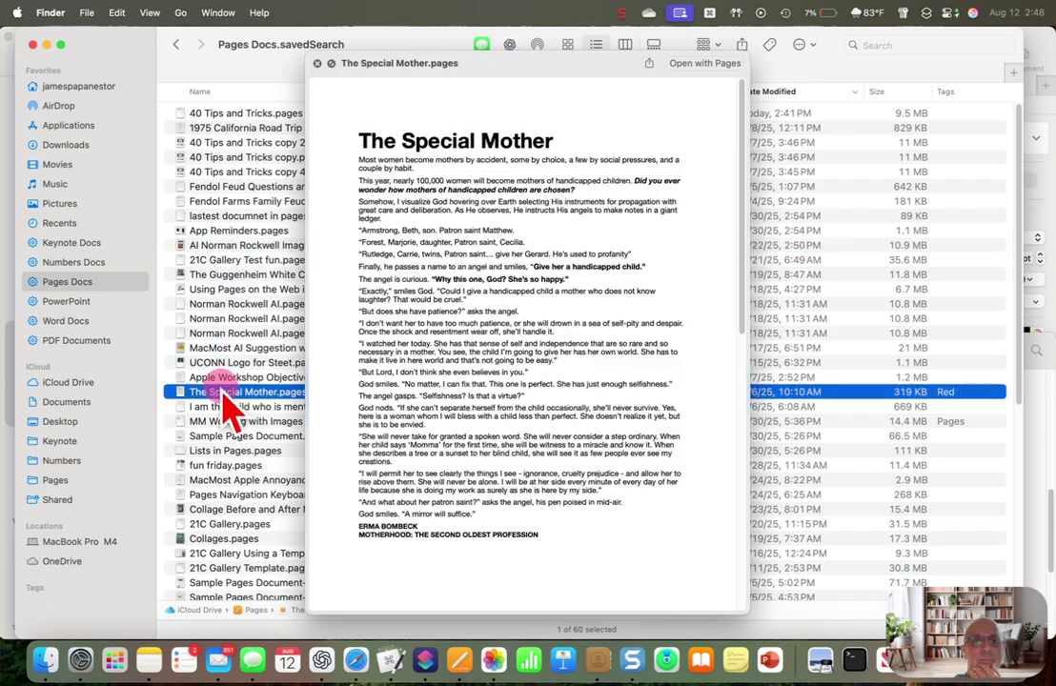
- Preview the Fendol Feud questions, 40 Tips and Tricks and fun friday documents in the same Quick Look window, and close it
{"action": "left_click", "coordinate": [246, 187]}
{"action": "left_click", "coordinate": [249, 114]}
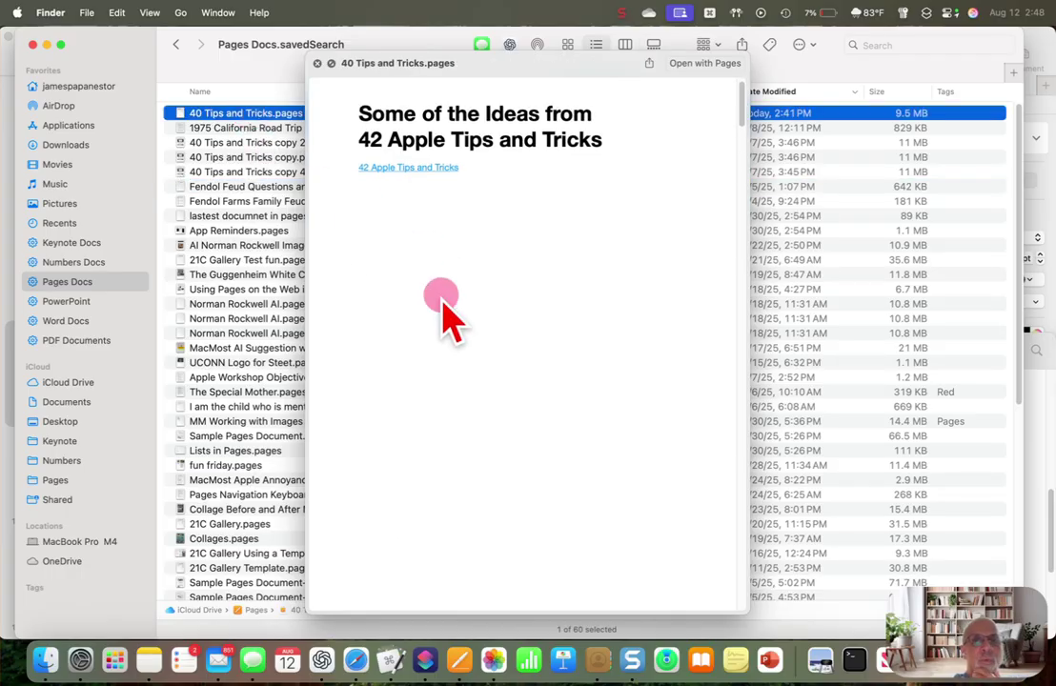
{"action": "scroll", "coordinate": [441, 303], "scroll_direction": "down", "scroll_amount": 10}
{"action": "scroll", "coordinate": [441, 303], "scroll_direction": "down", "scroll_amount": 10}
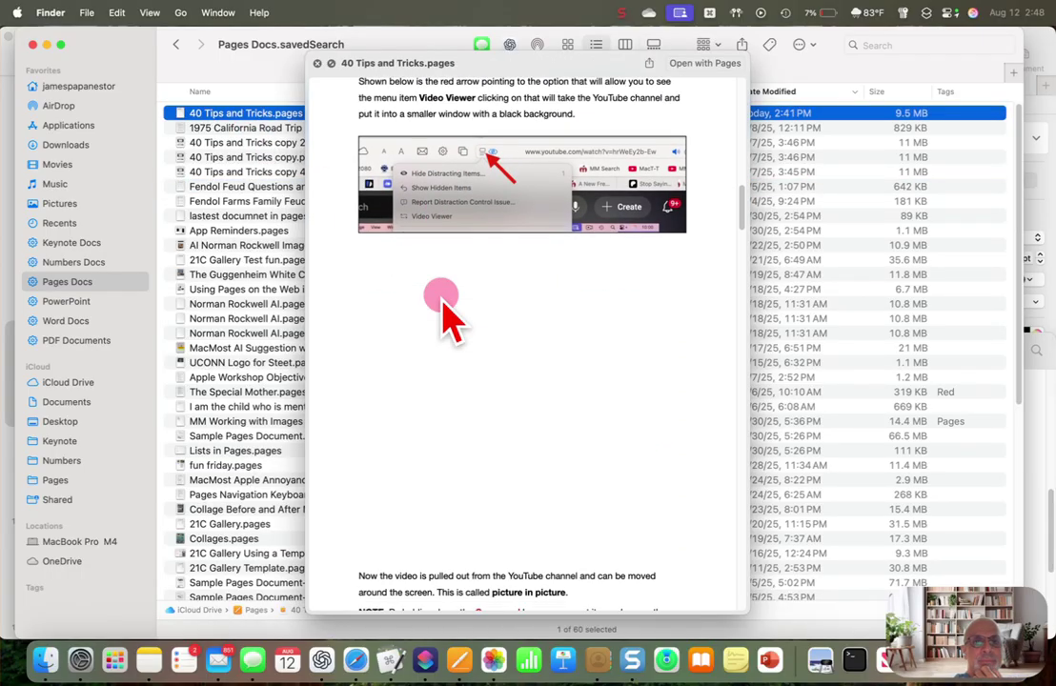
{"action": "left_click", "coordinate": [246, 467]}
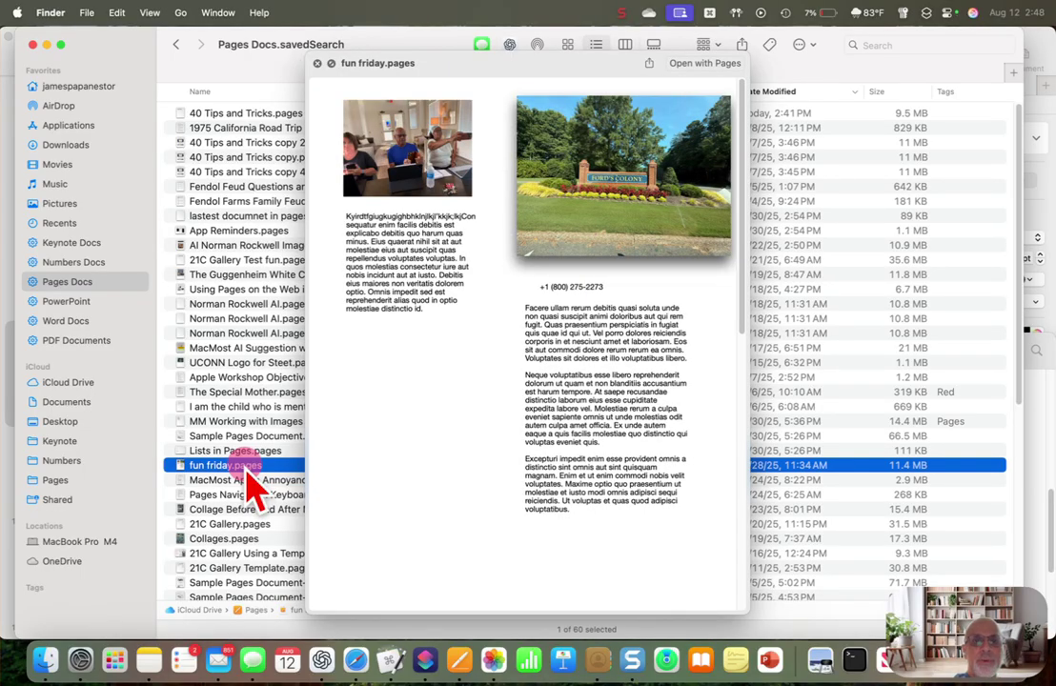
{"action": "double_click", "coordinate": [246, 467]}
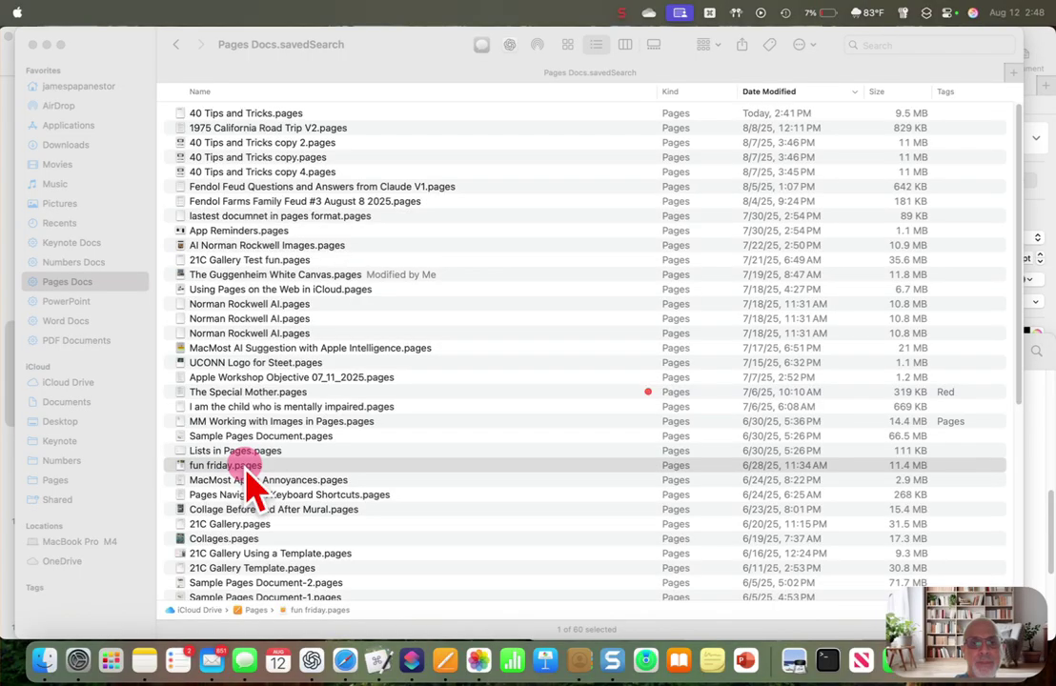
- Return to the tips document in Pages and read the Open Documents in Tabs section
{"action": "left_click", "coordinate": [444, 659]}
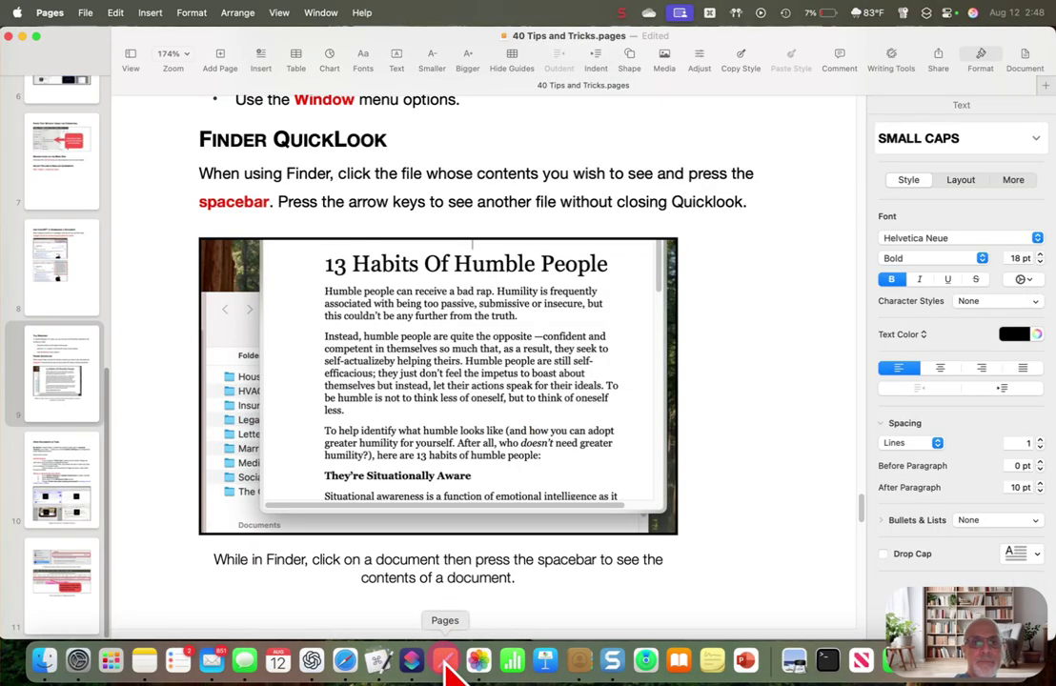
{"action": "scroll", "coordinate": [461, 374], "scroll_direction": "down", "scroll_amount": 2}
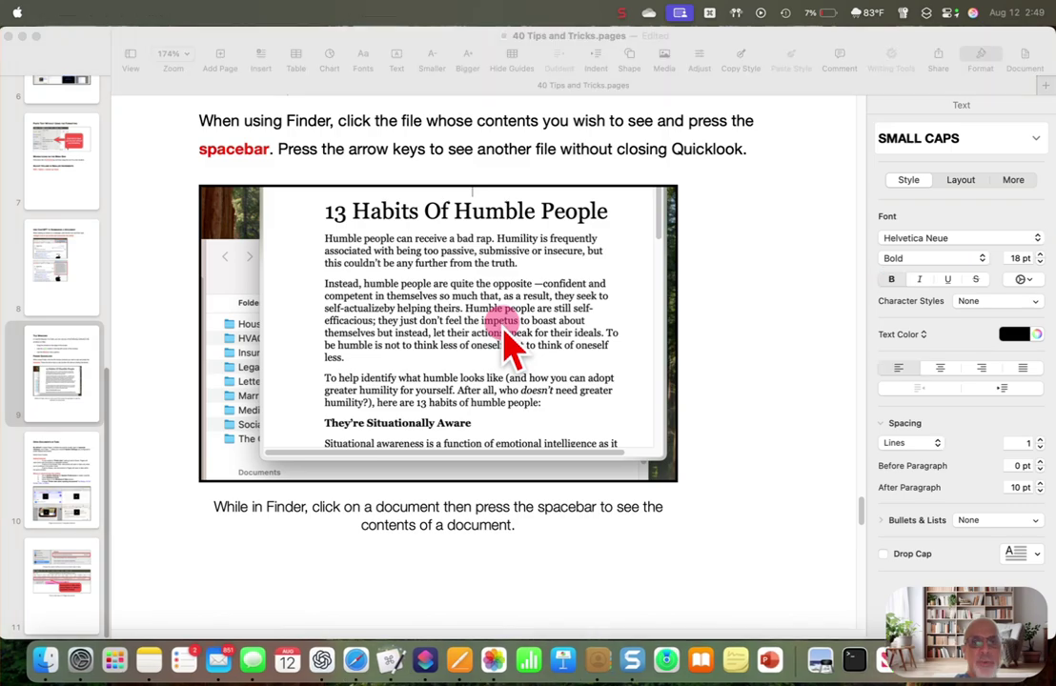
{"action": "scroll", "coordinate": [505, 338], "scroll_direction": "down", "scroll_amount": 10}
{"action": "scroll", "coordinate": [505, 338], "scroll_direction": "down", "scroll_amount": 10}
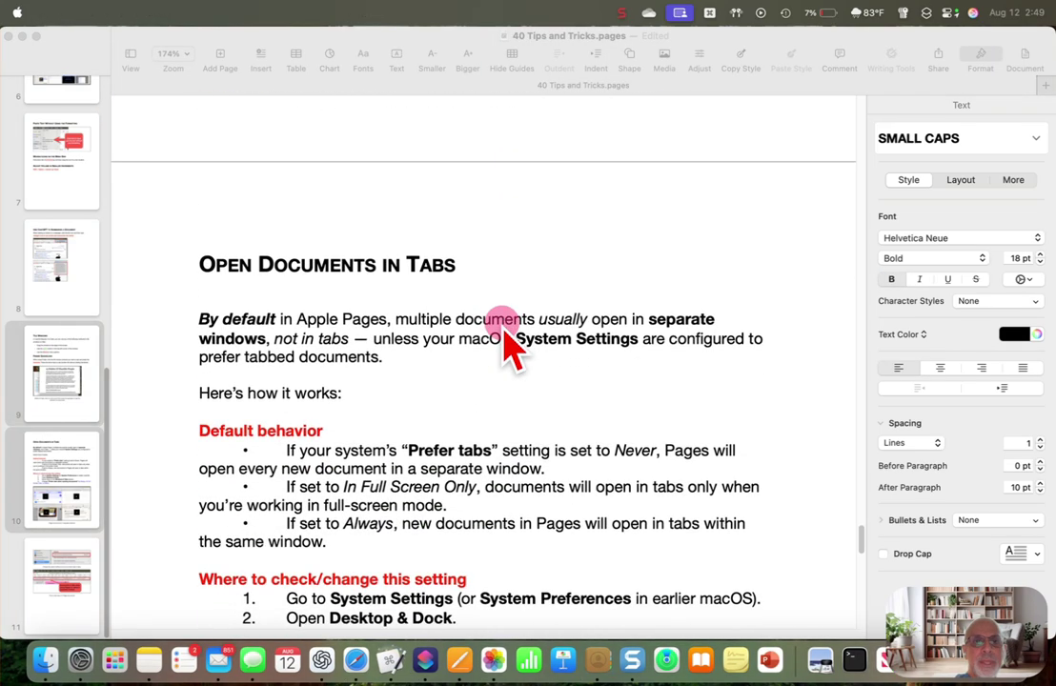
{"action": "scroll", "coordinate": [506, 341], "scroll_direction": "up", "scroll_amount": 2}
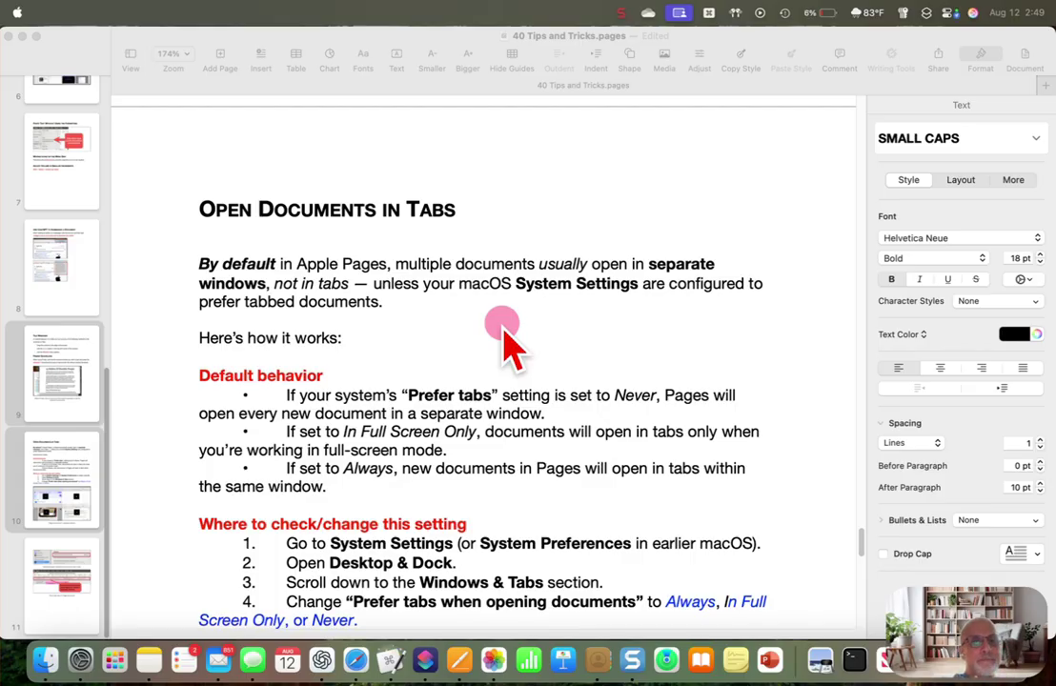
{"action": "scroll", "coordinate": [505, 343], "scroll_direction": "down", "scroll_amount": 2}
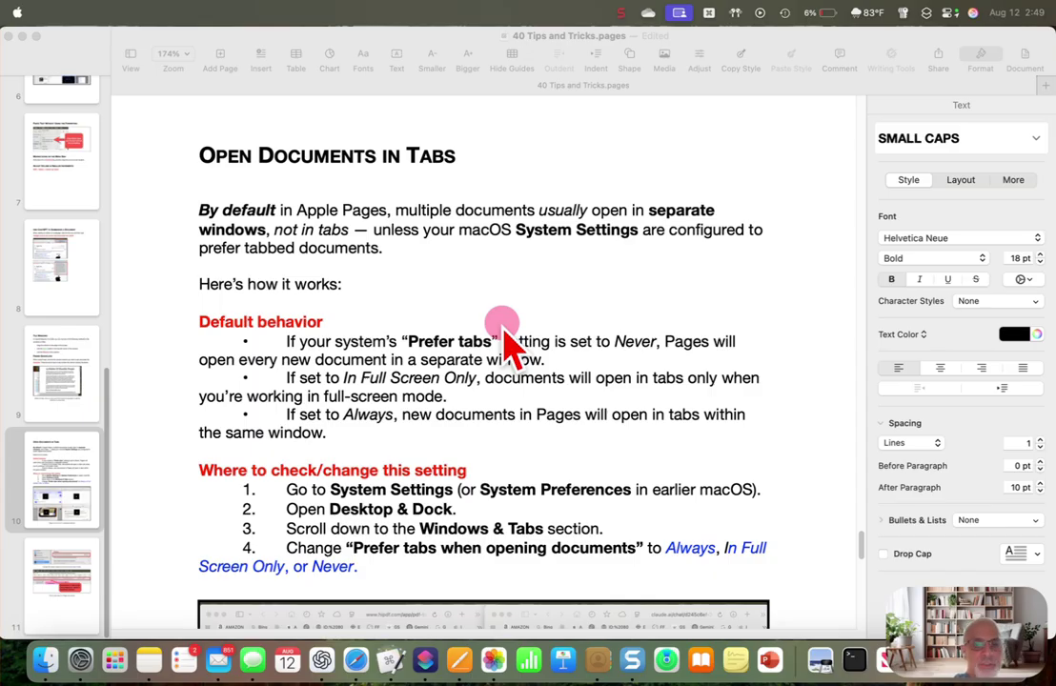
- Create a new Pages document from the Simple Newsletter template
{"action": "left_click", "coordinate": [461, 659]}
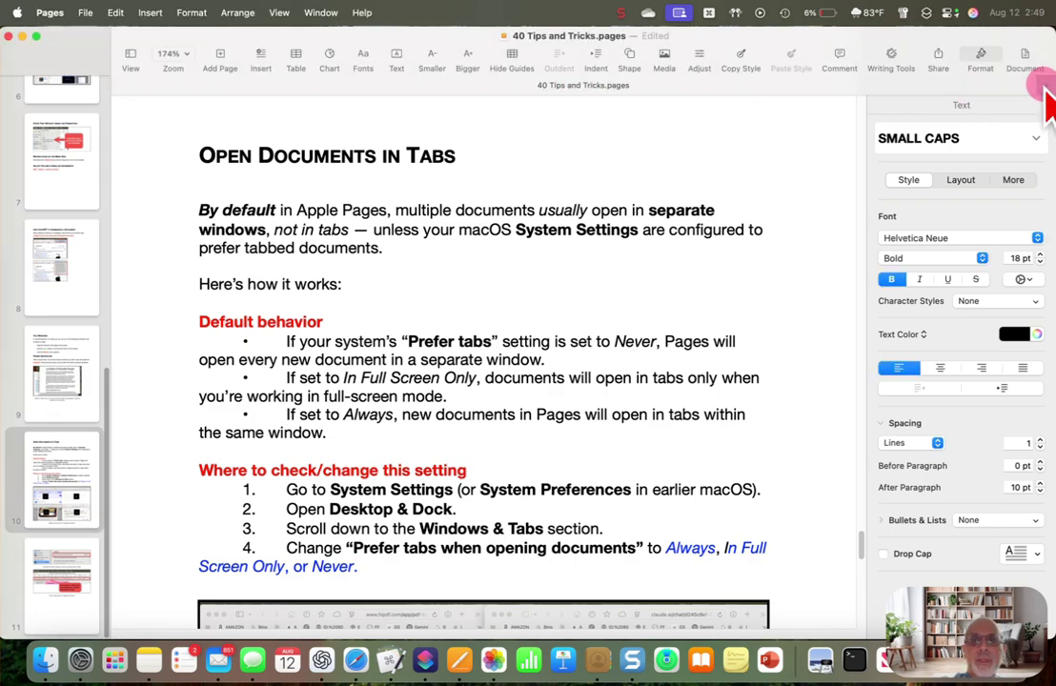
{"action": "key", "text": "super+n"}
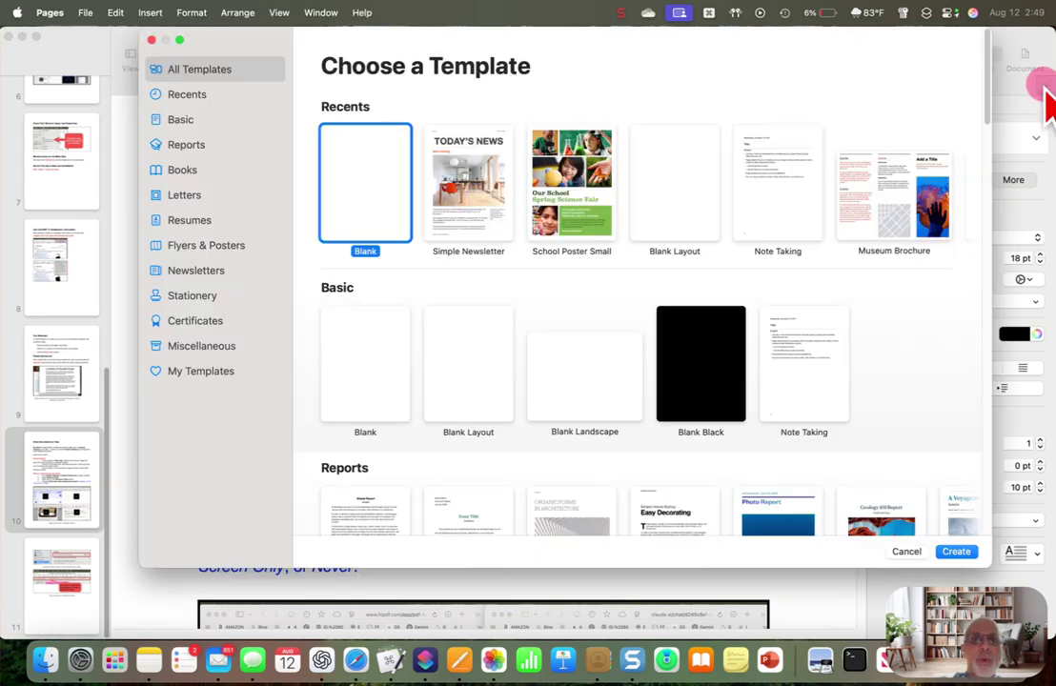
{"action": "left_click", "coordinate": [503, 217]}
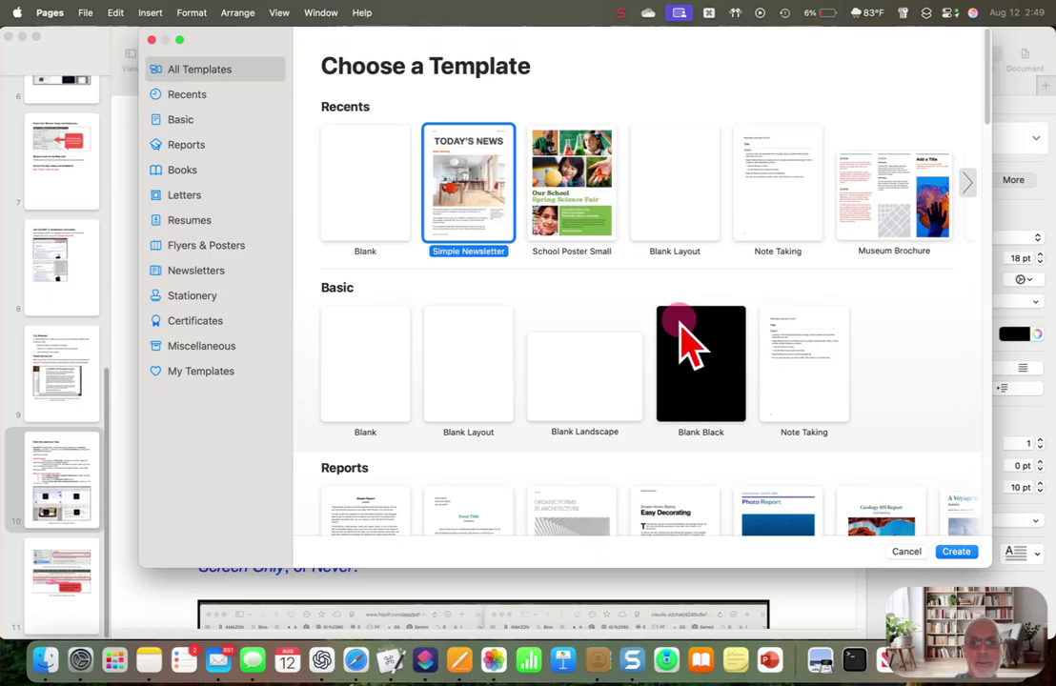
{"action": "left_click", "coordinate": [954, 552]}
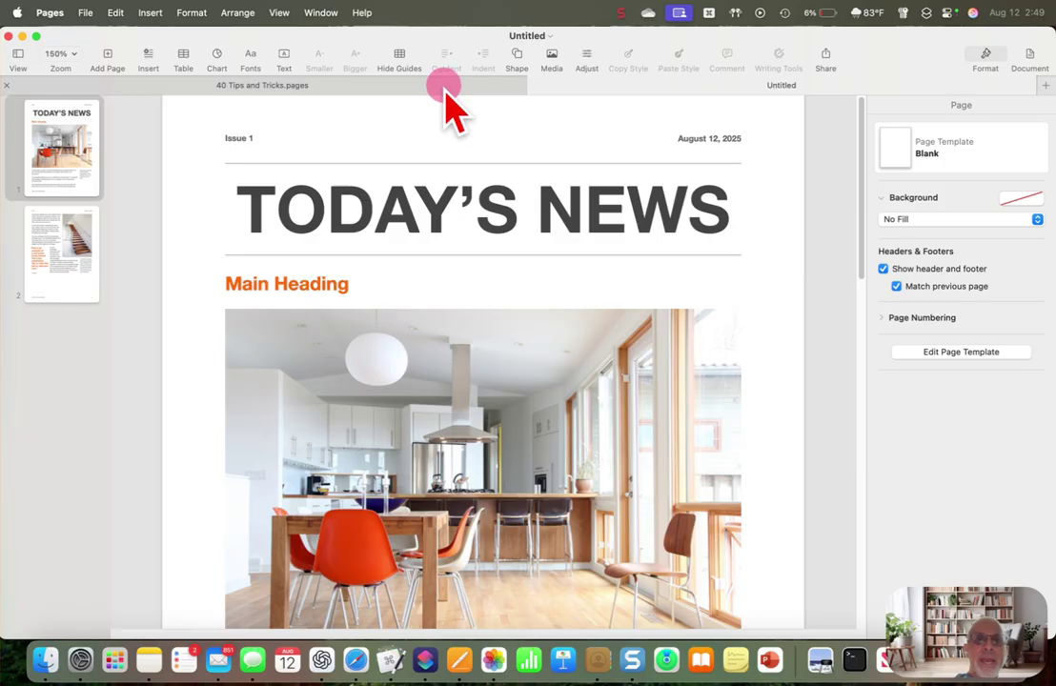
- Open the recently used document 1975 California Road Trip V2.pages
{"action": "left_click", "coordinate": [88, 16]}
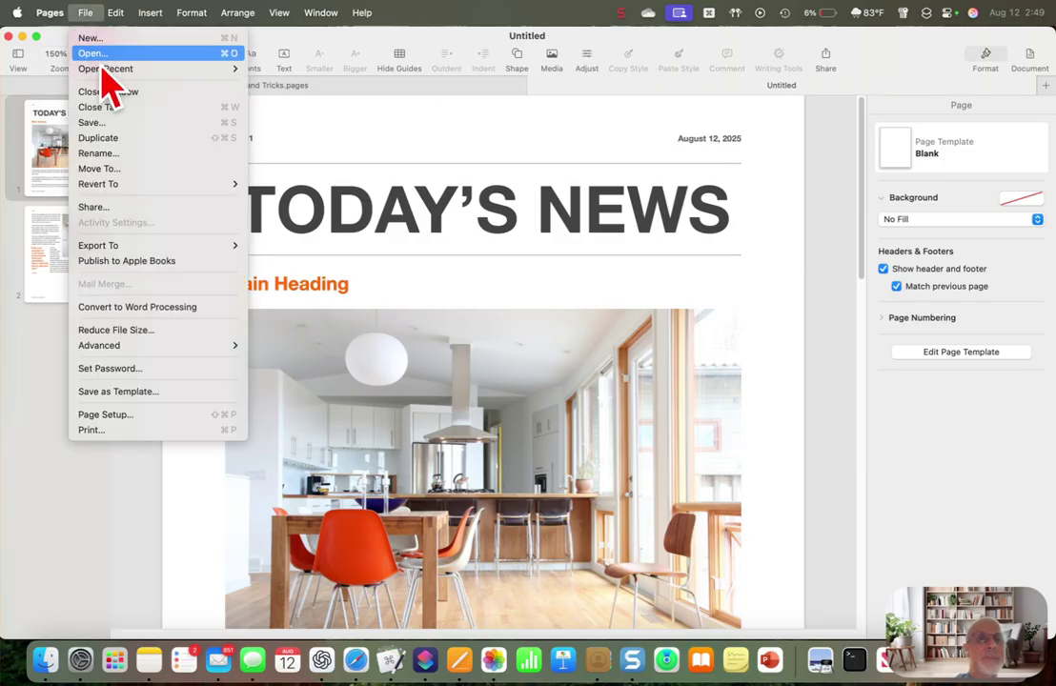
{"action": "mouse_move", "coordinate": [110, 71]}
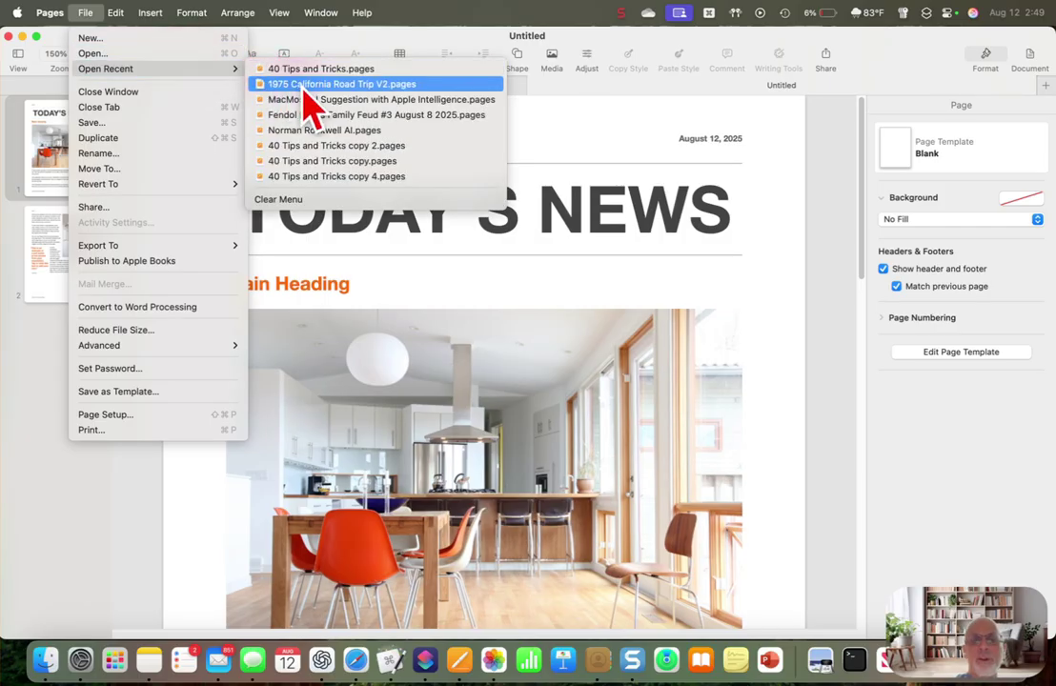
{"action": "left_click", "coordinate": [303, 85]}
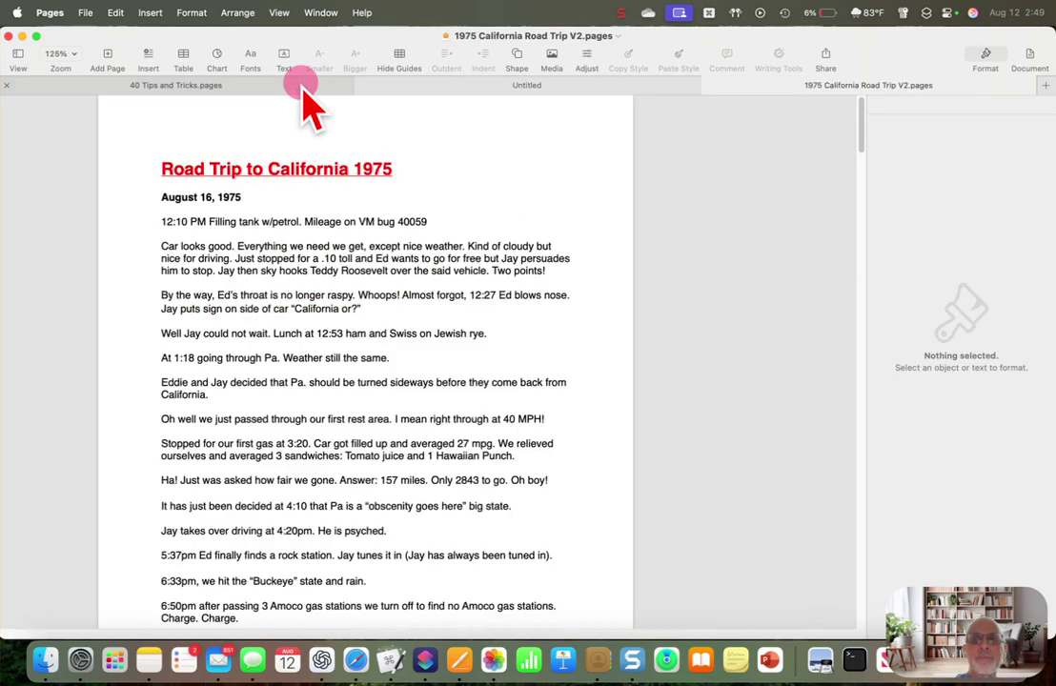
- Switch to the Untitled newsletter tab and back to the 1975 California Road Trip V2.pages tab
{"action": "left_click", "coordinate": [626, 88]}
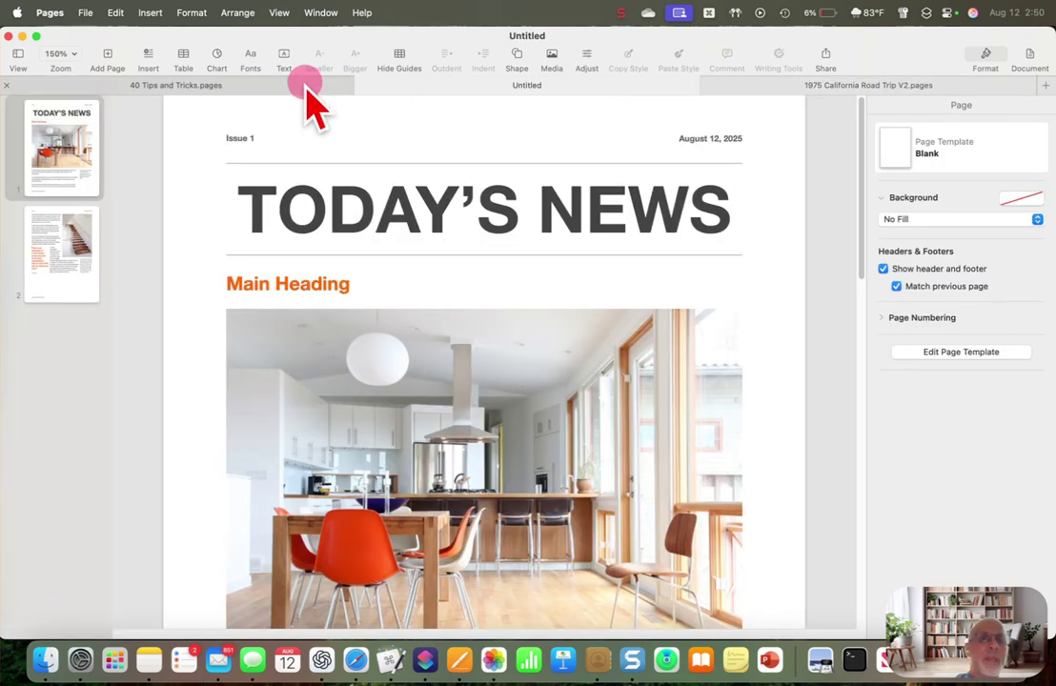
{"action": "left_click", "coordinate": [309, 88]}
{"action": "left_click", "coordinate": [527, 86]}
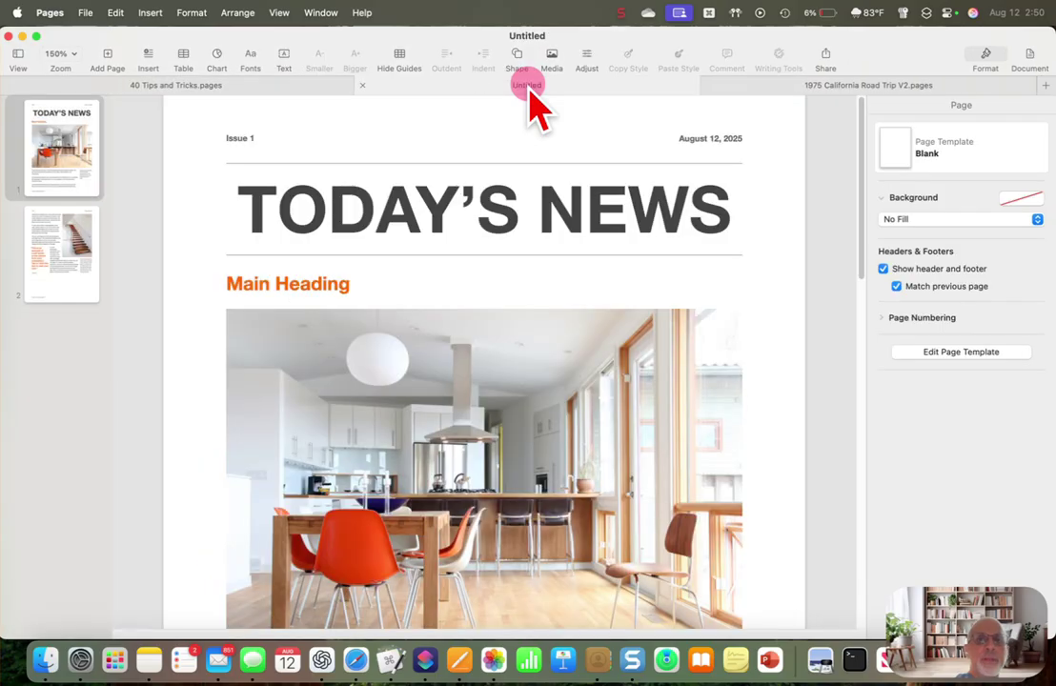
{"action": "left_click", "coordinate": [797, 103]}
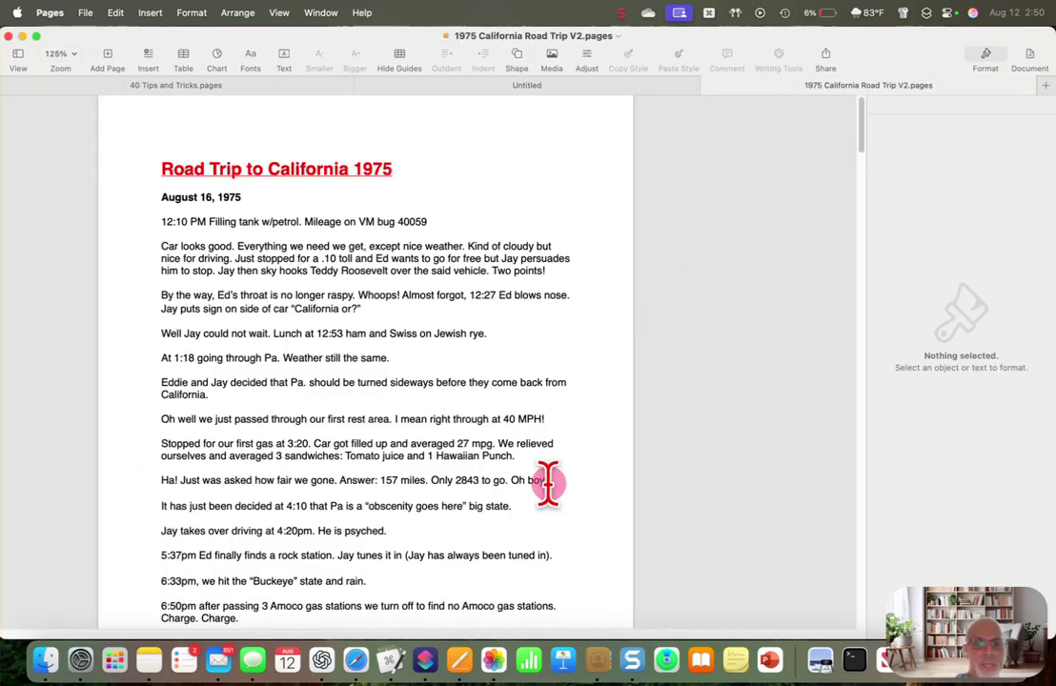
- Return to 40 Tips and Tricks.pages and review the setting steps and example pictures in the Open Documents in Tabs section
{"action": "left_click", "coordinate": [278, 88]}
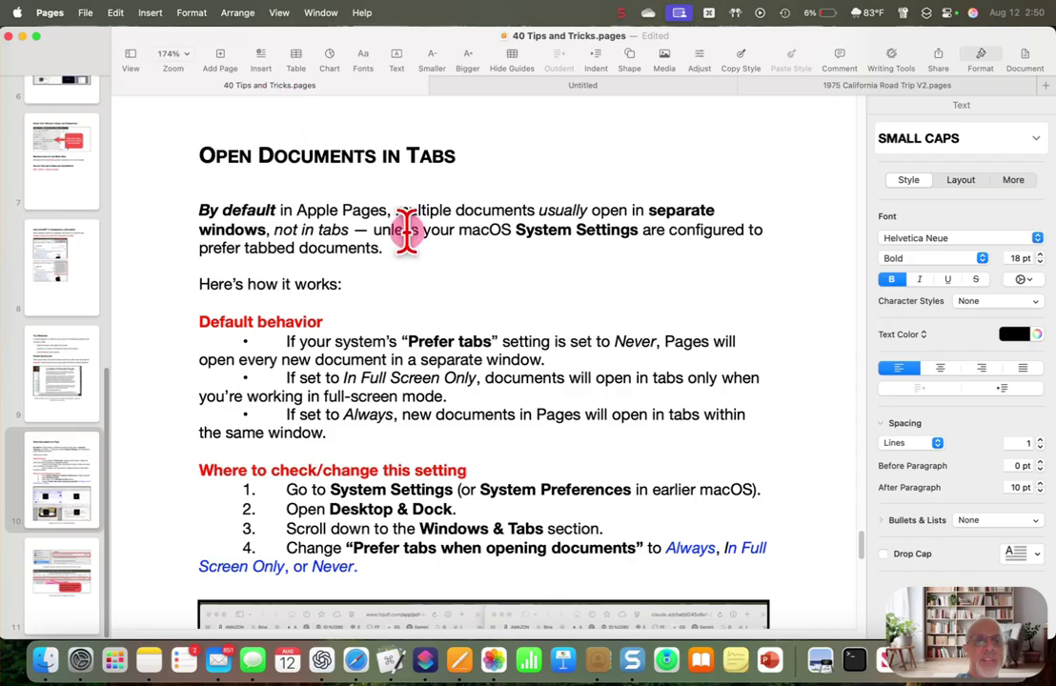
{"action": "scroll", "coordinate": [412, 240], "scroll_direction": "down", "scroll_amount": 5}
{"action": "scroll", "coordinate": [412, 240], "scroll_direction": "down", "scroll_amount": 10}
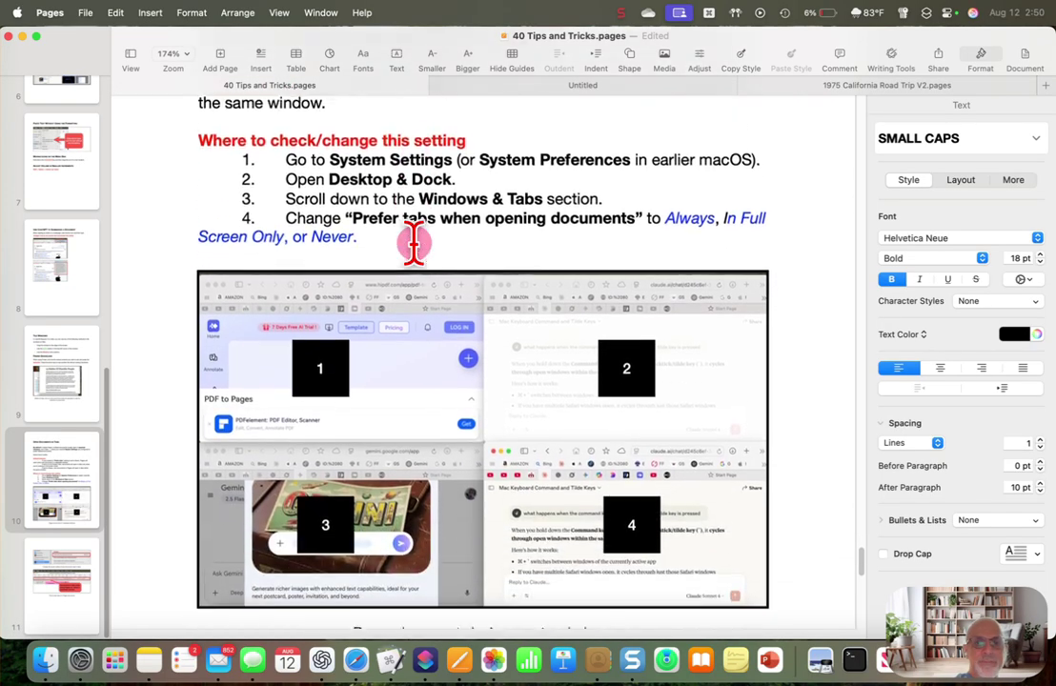
{"action": "scroll", "coordinate": [416, 254], "scroll_direction": "down", "scroll_amount": 3}
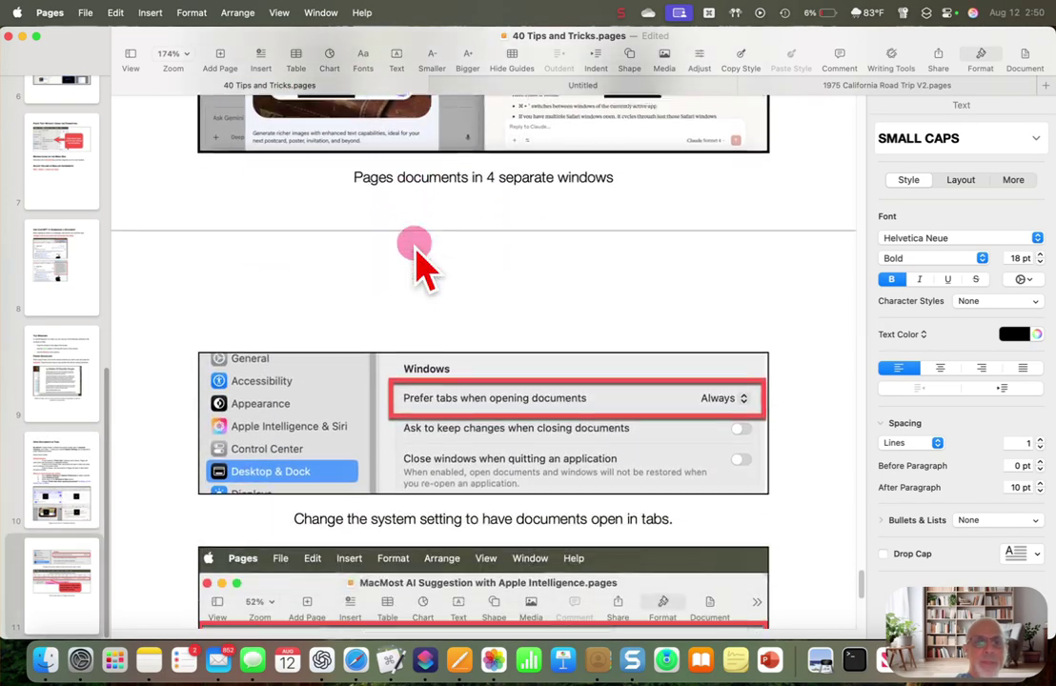
{"action": "scroll", "coordinate": [416, 253], "scroll_direction": "down", "scroll_amount": 4}
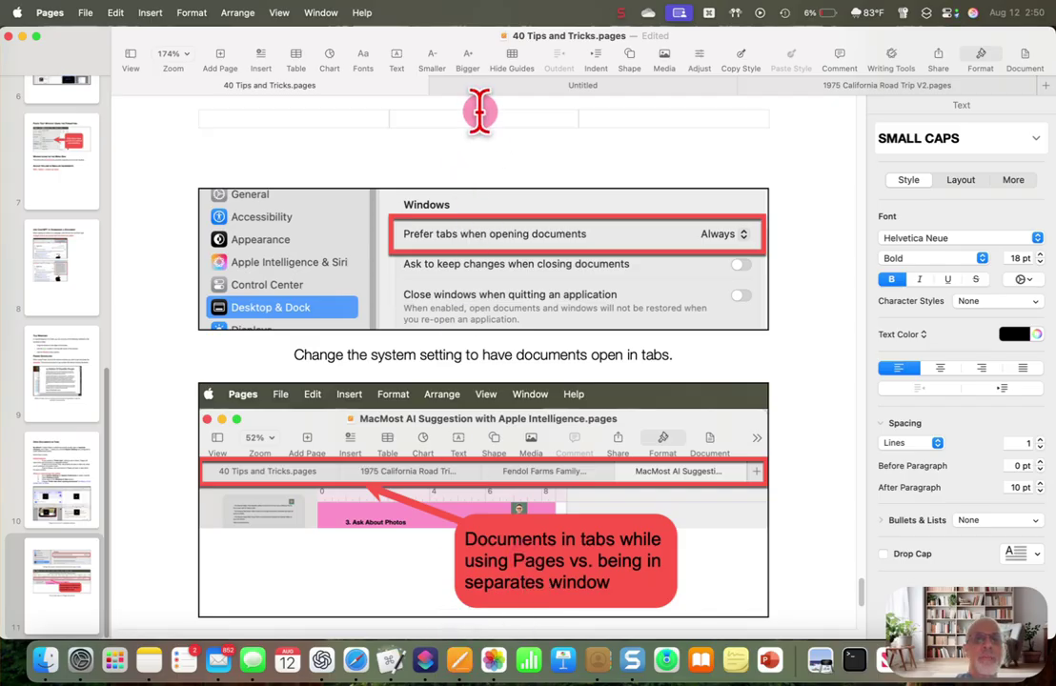
- Show the newsletter and road trip tabs in turn, and pick Untitled from the list of open documents
{"action": "left_click", "coordinate": [503, 84]}
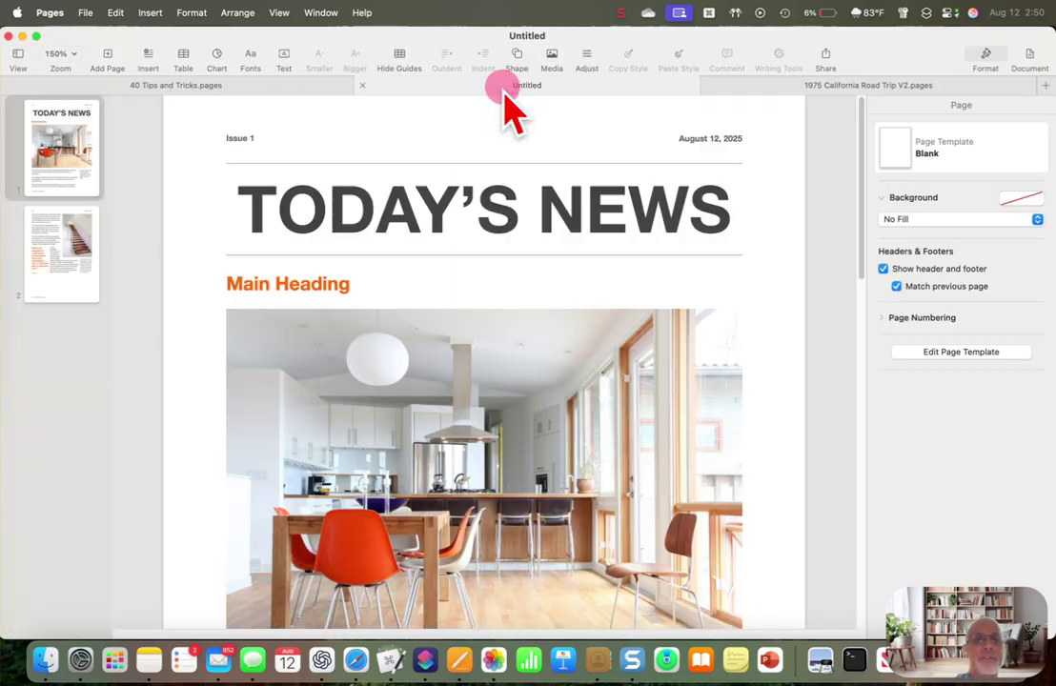
{"action": "left_click", "coordinate": [777, 85]}
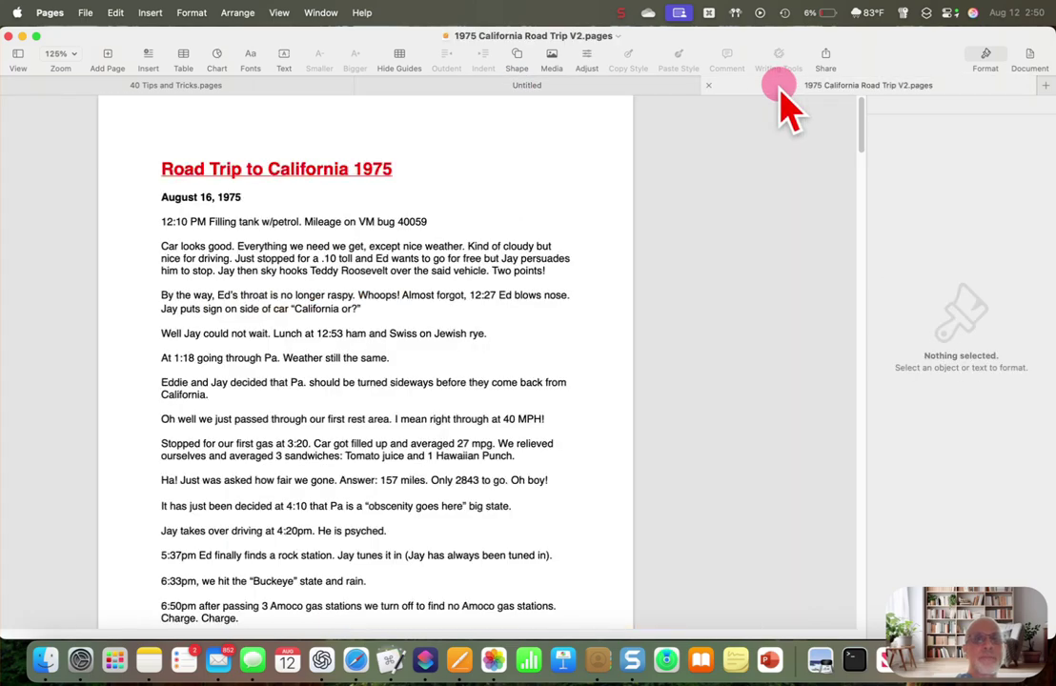
{"action": "left_click", "coordinate": [324, 12]}
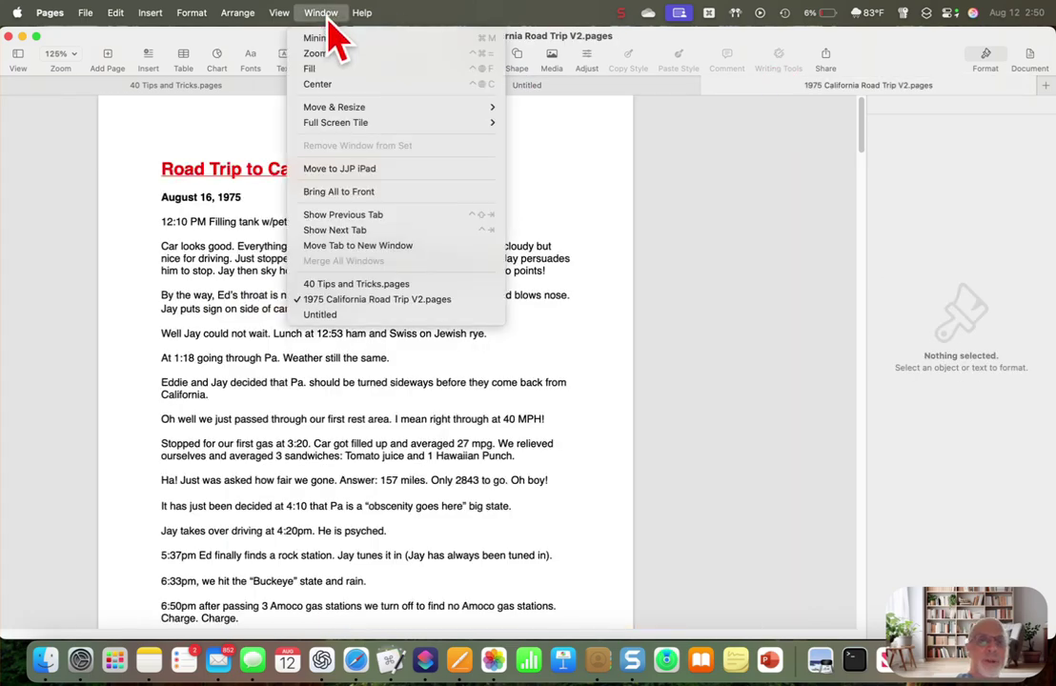
{"action": "left_click", "coordinate": [324, 316]}
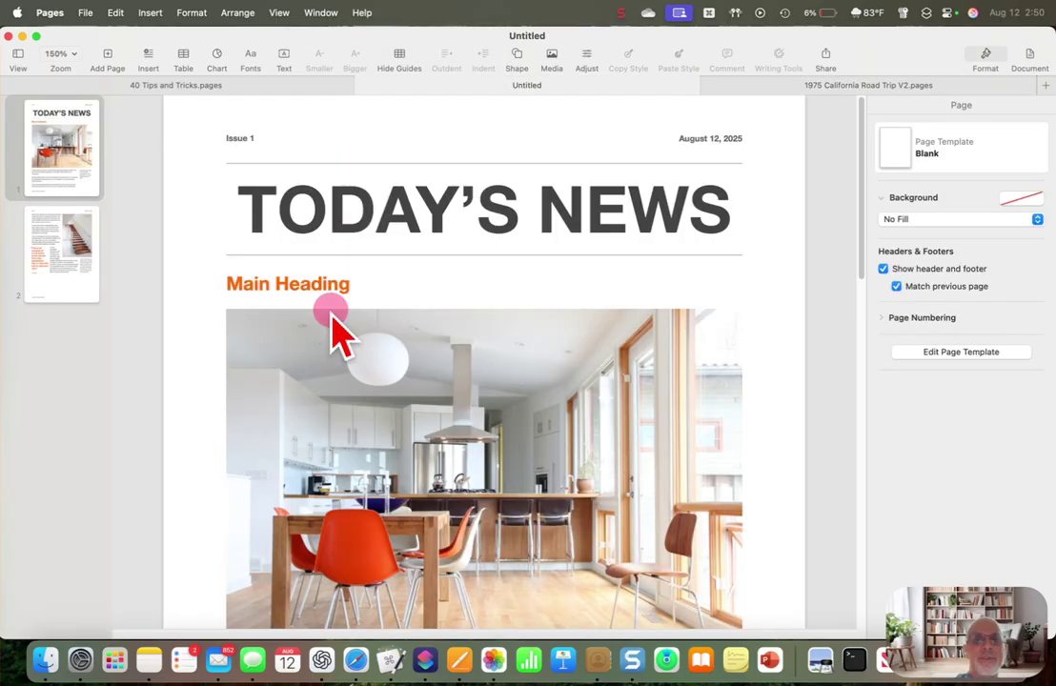
- Move the Untitled newsletter tab to its own window and shrink that window to uncover the document behind it
{"action": "right_click", "coordinate": [557, 93]}
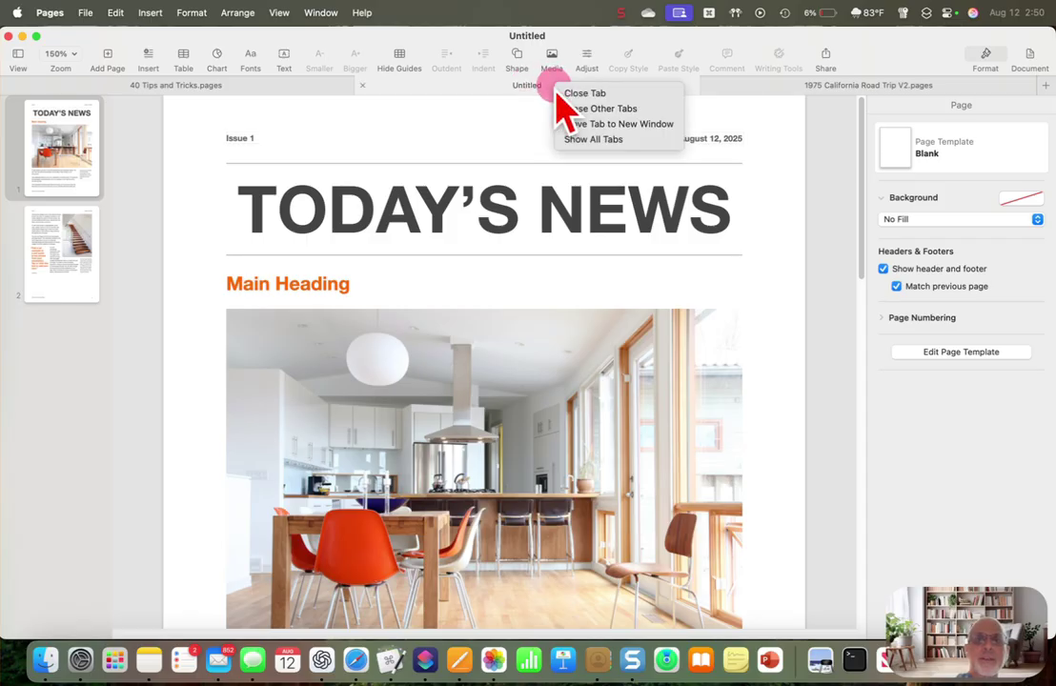
{"action": "left_click", "coordinate": [629, 124]}
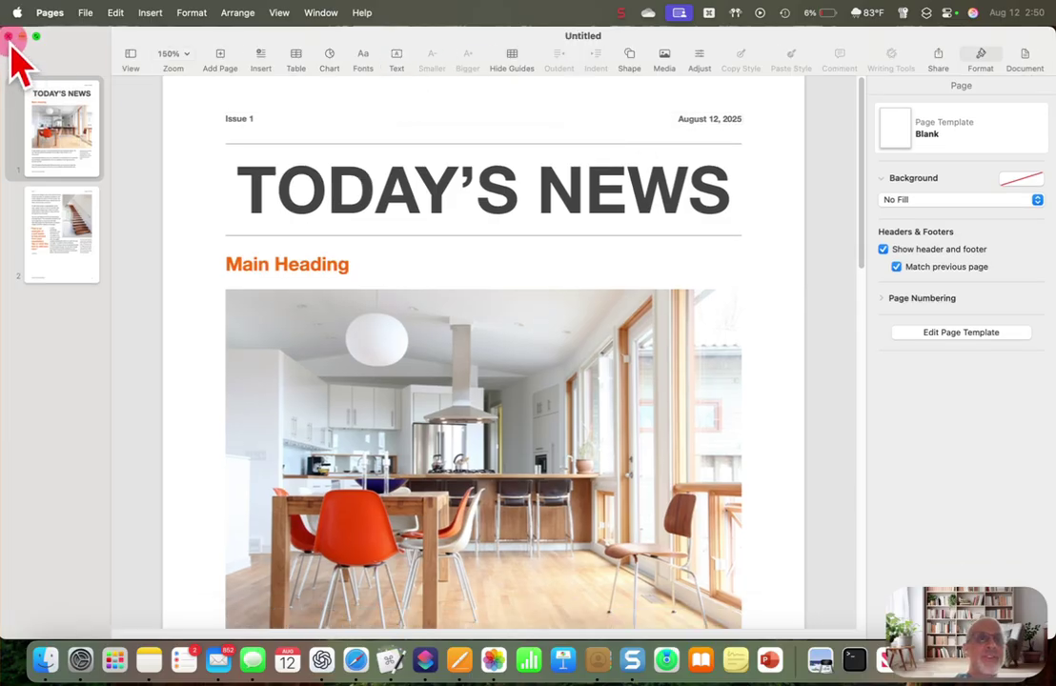
{"action": "left_click_drag", "start_coordinate": [5, 31], "coordinate": [232, 244]}
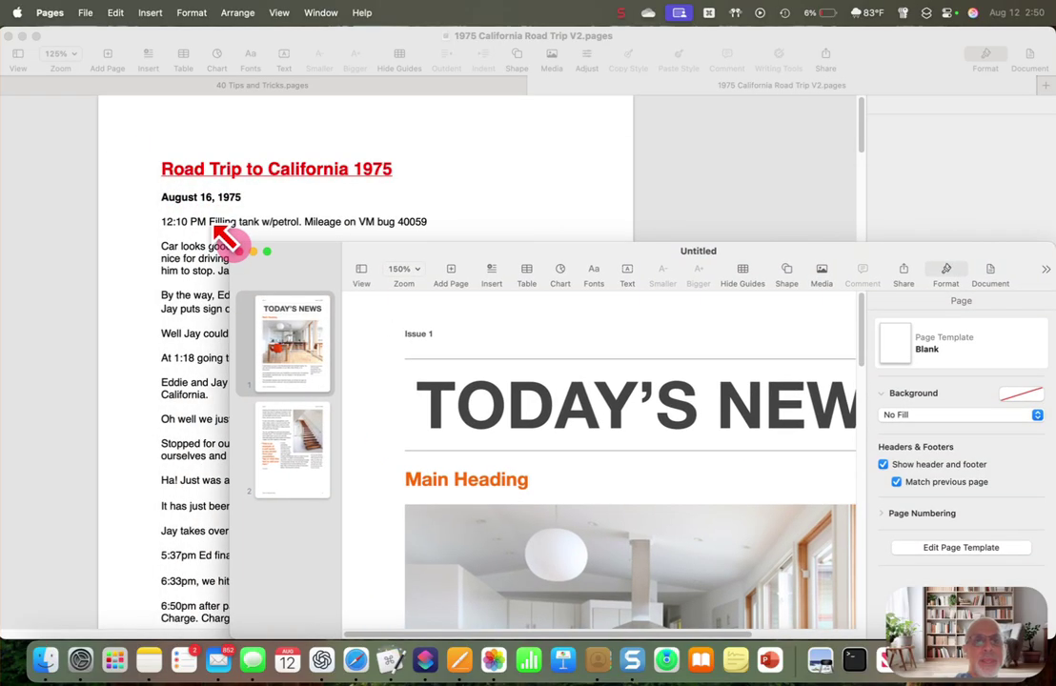
- Bring the window with the road trip tab to the front, and switch back to the separate Untitled window
{"action": "left_click", "coordinate": [493, 86]}
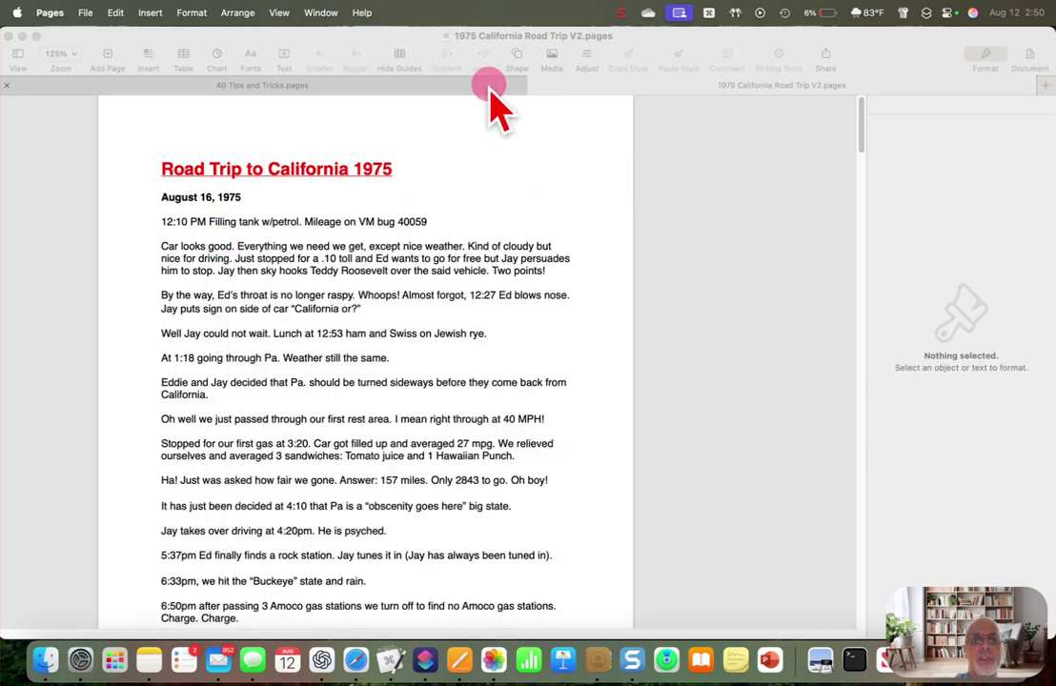
{"action": "left_click", "coordinate": [651, 85]}
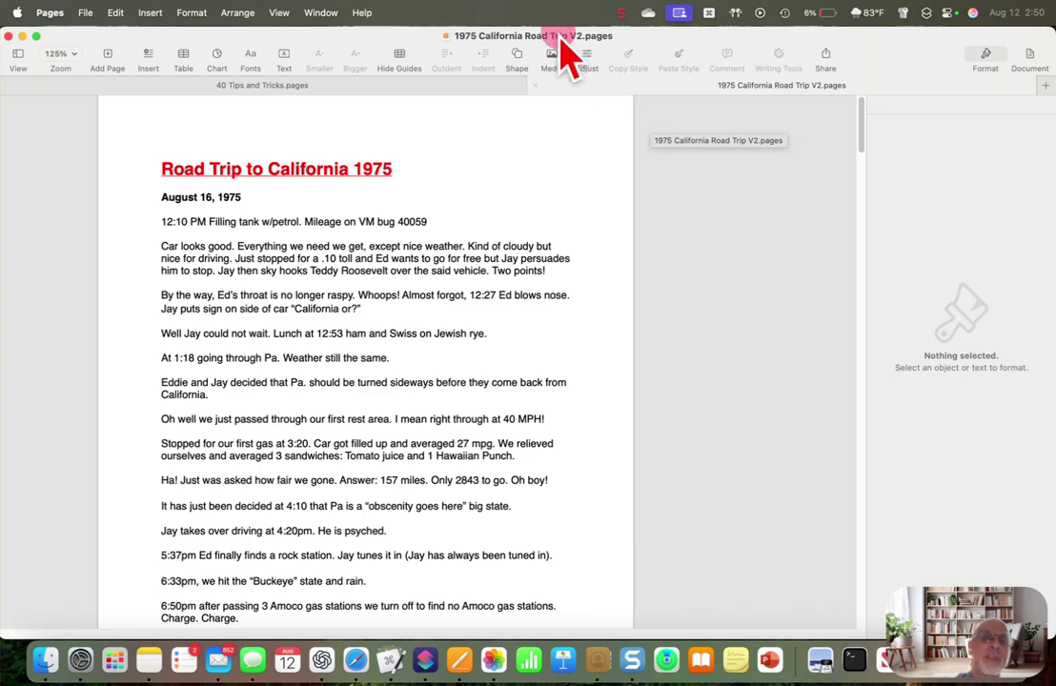
{"action": "left_click", "coordinate": [333, 13]}
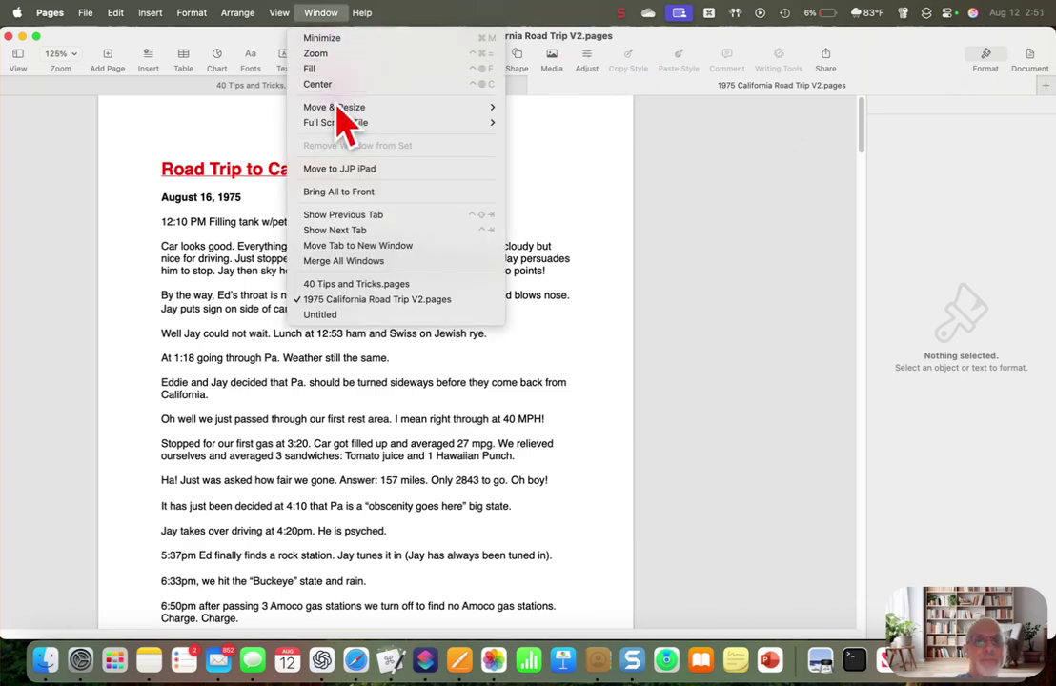
{"action": "left_click", "coordinate": [320, 312]}
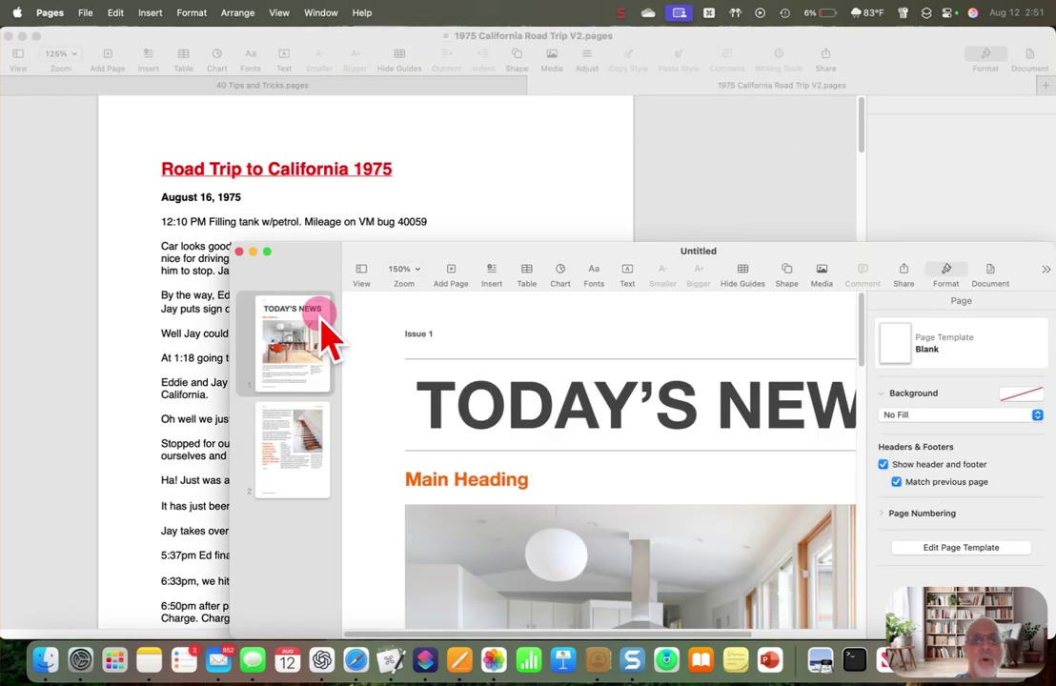
- Merge all Pages windows into one tabbed window and enlarge it to fill most of the screen
{"action": "left_click", "coordinate": [323, 15]}
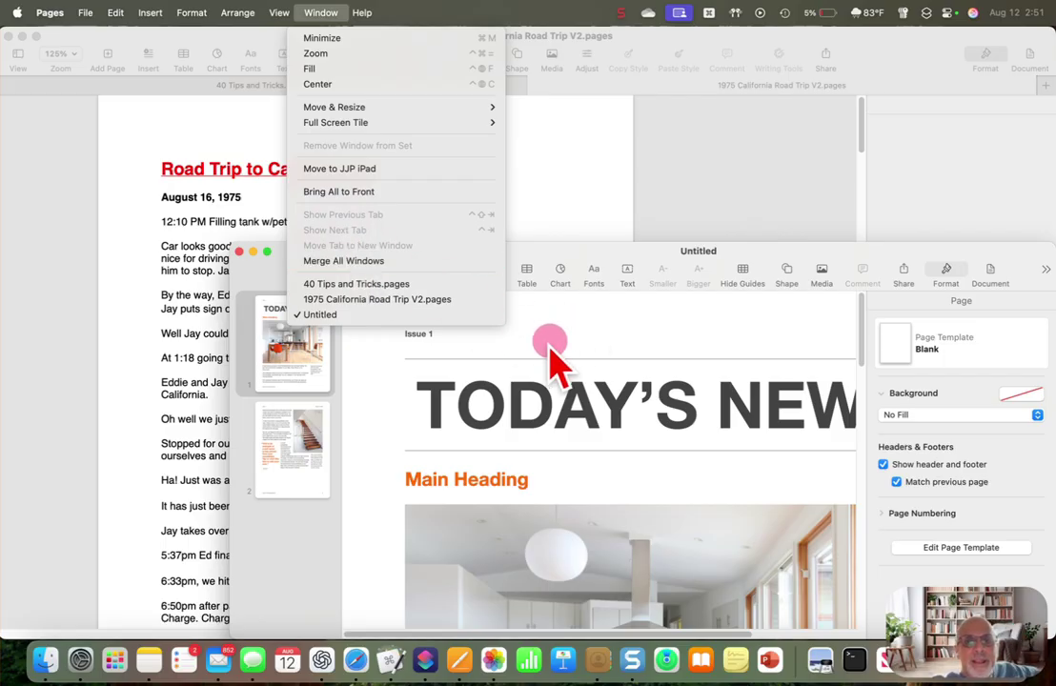
{"action": "left_click", "coordinate": [407, 267]}
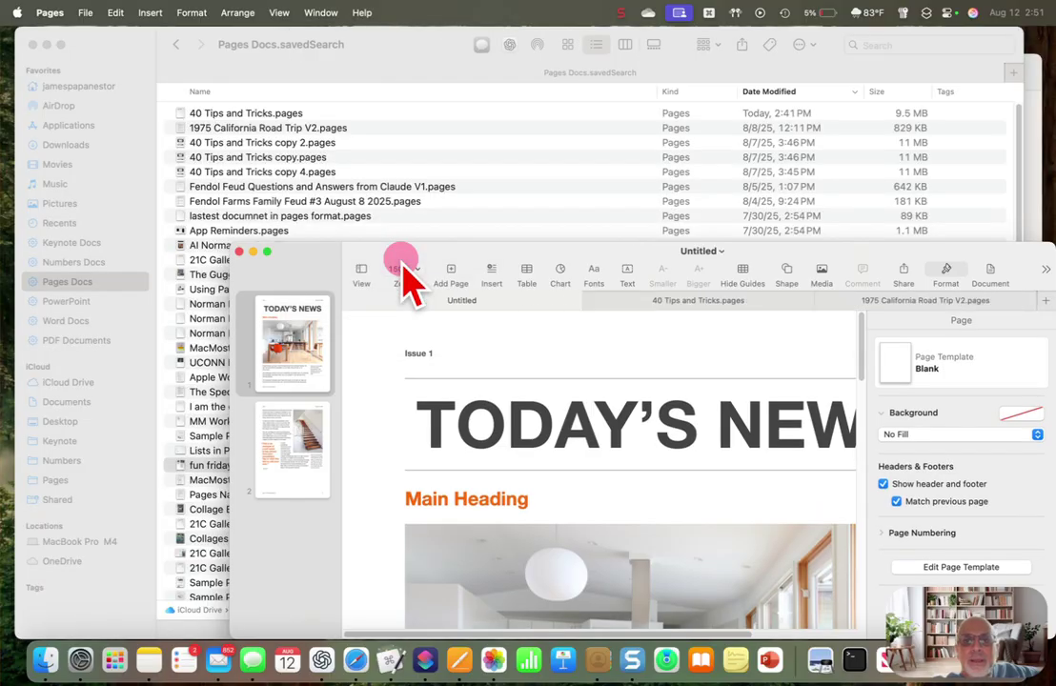
{"action": "left_click_drag", "start_coordinate": [519, 262], "coordinate": [310, 47]}
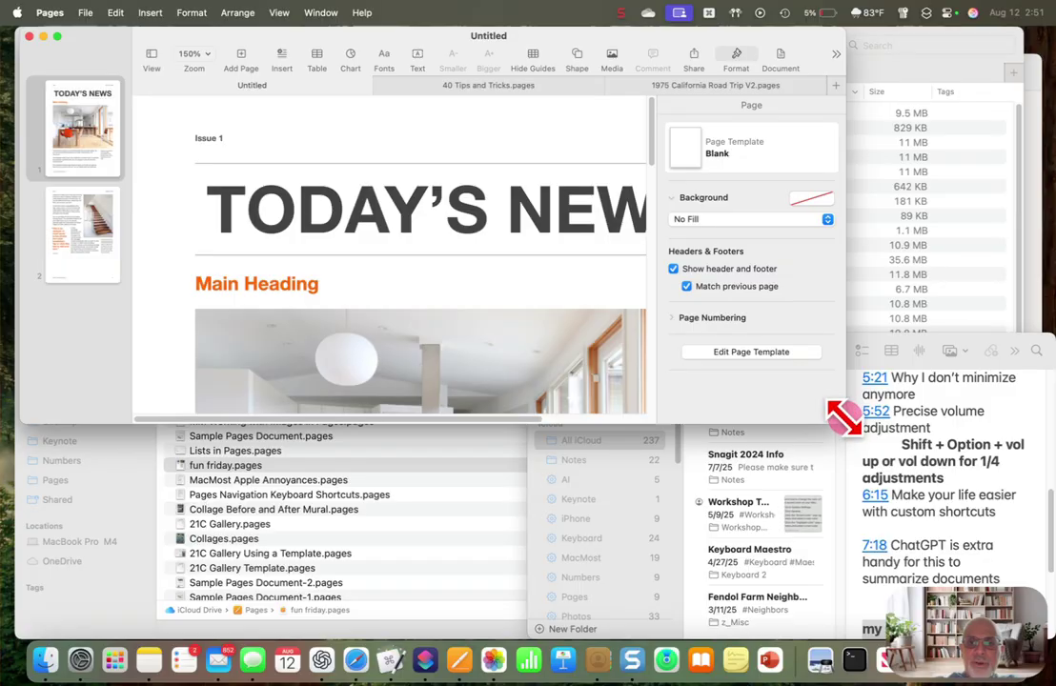
{"action": "left_click_drag", "start_coordinate": [843, 417], "coordinate": [1034, 640]}
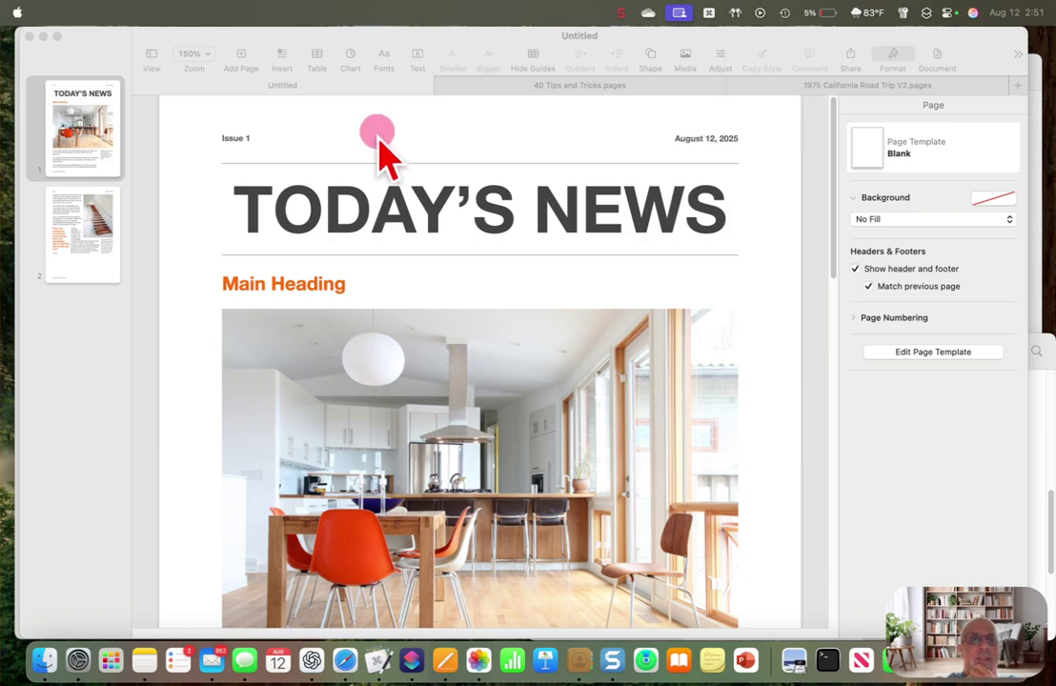
- Return to 40 Tips and Tricks.pages and review the Open Documents in Tabs, Finder QuickLook and Tile Windows sections
{"action": "left_click", "coordinate": [553, 89]}
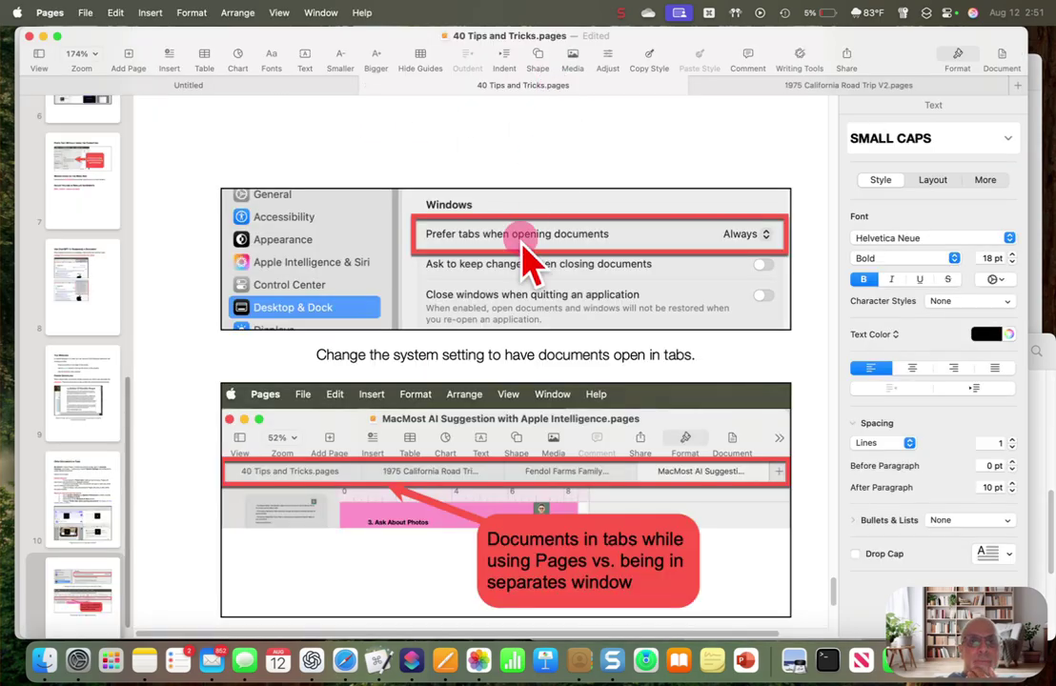
{"action": "scroll", "coordinate": [524, 255], "scroll_direction": "down", "scroll_amount": 5}
{"action": "scroll", "coordinate": [523, 257], "scroll_direction": "down", "scroll_amount": 3}
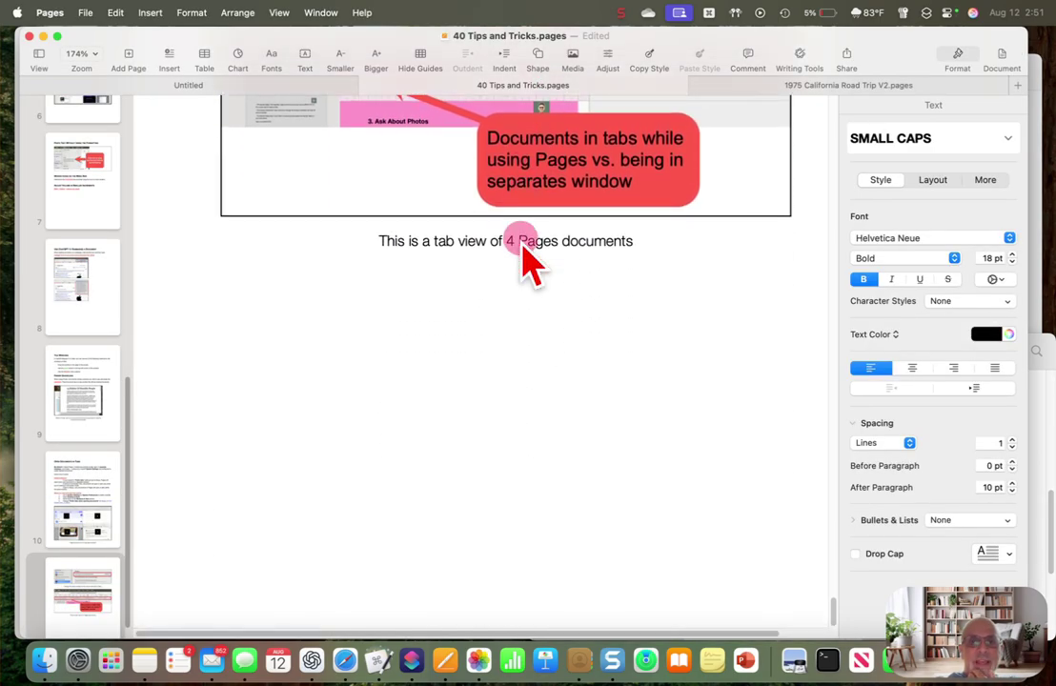
{"action": "scroll", "coordinate": [526, 259], "scroll_direction": "up", "scroll_amount": 5}
{"action": "scroll", "coordinate": [529, 258], "scroll_direction": "up", "scroll_amount": 10}
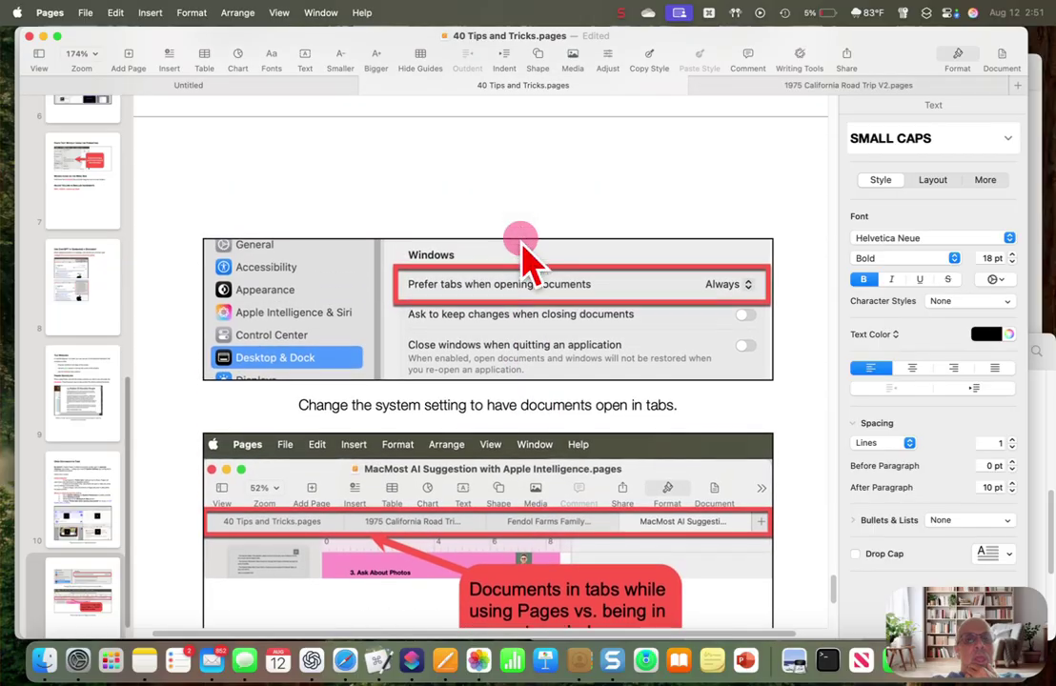
{"action": "scroll", "coordinate": [529, 257], "scroll_direction": "up", "scroll_amount": 10}
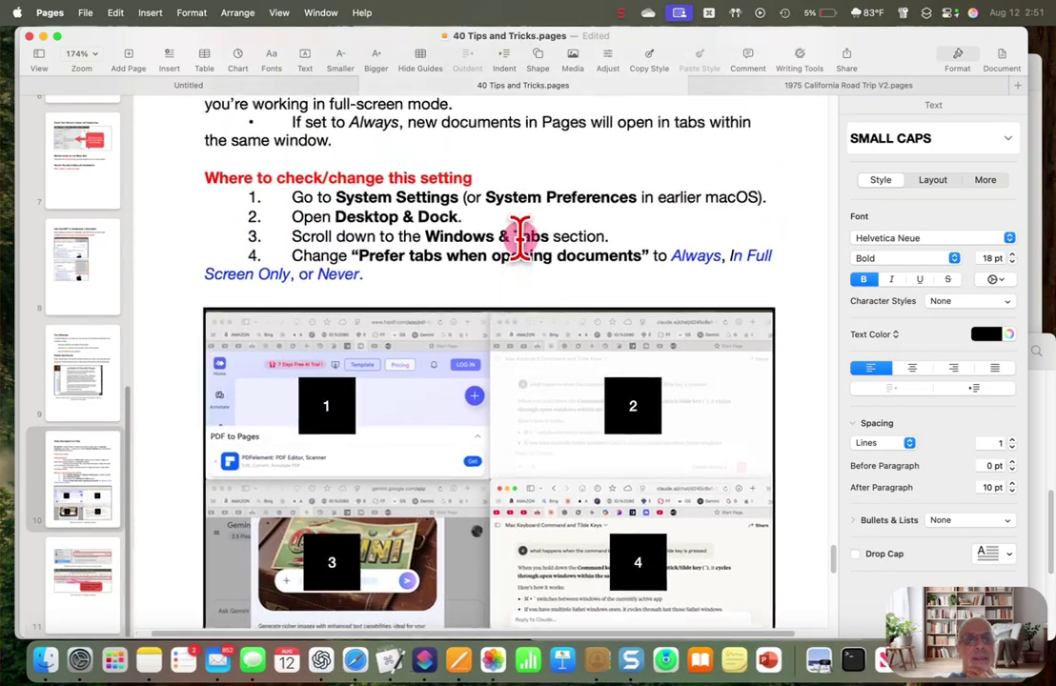
{"action": "scroll", "coordinate": [529, 259], "scroll_direction": "up", "scroll_amount": 1}
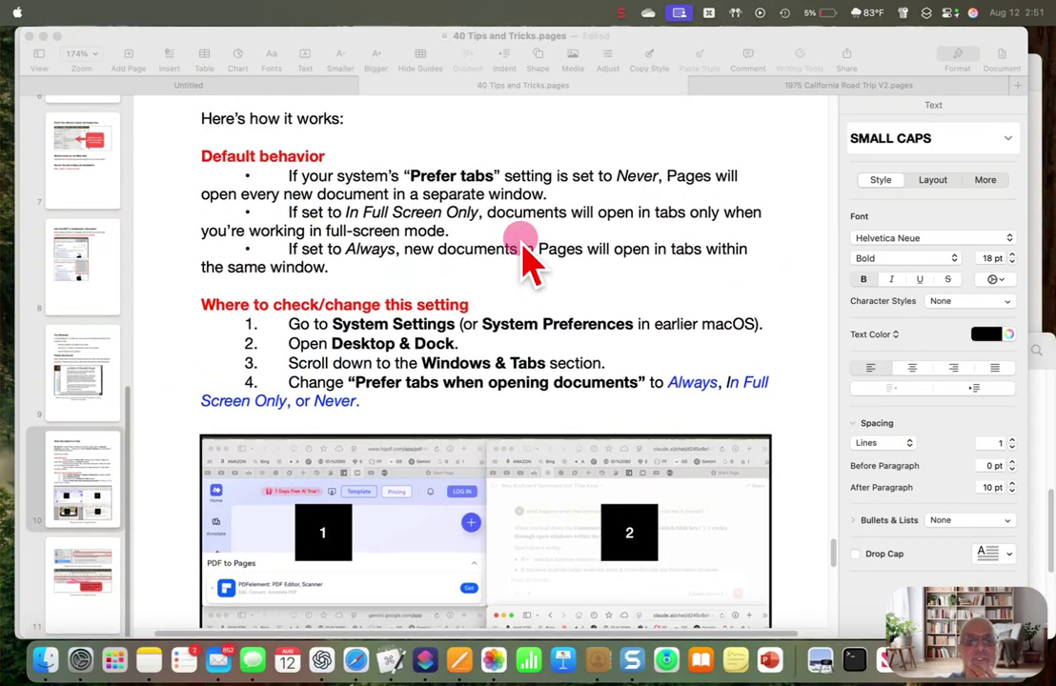
{"action": "scroll", "coordinate": [529, 258], "scroll_direction": "up", "scroll_amount": 15}
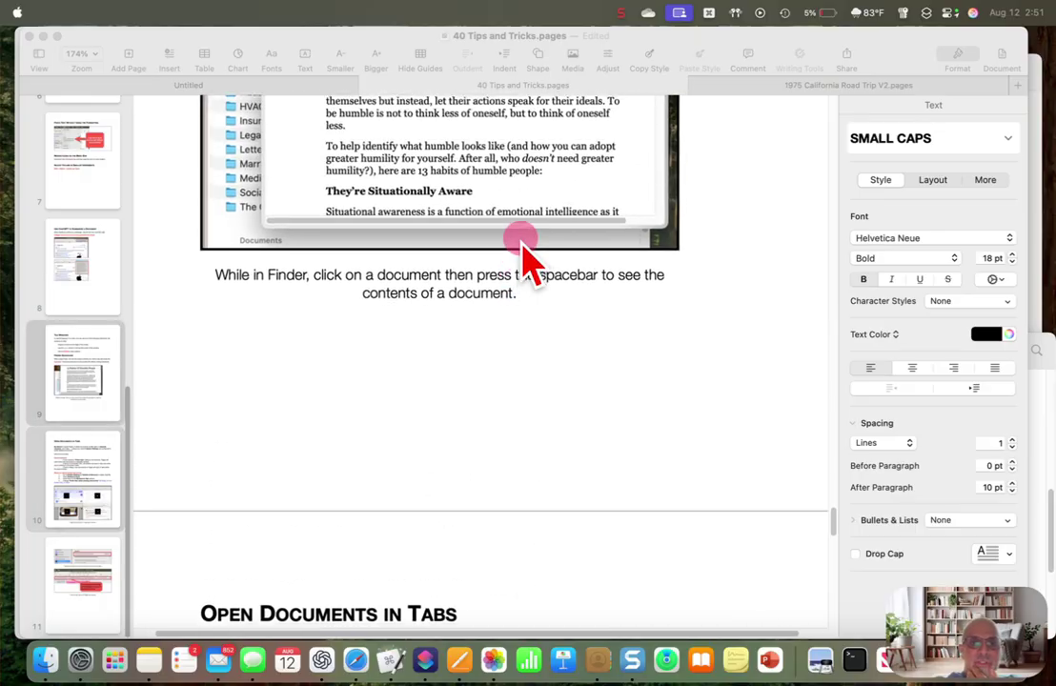
{"action": "scroll", "coordinate": [529, 257], "scroll_direction": "up", "scroll_amount": 12}
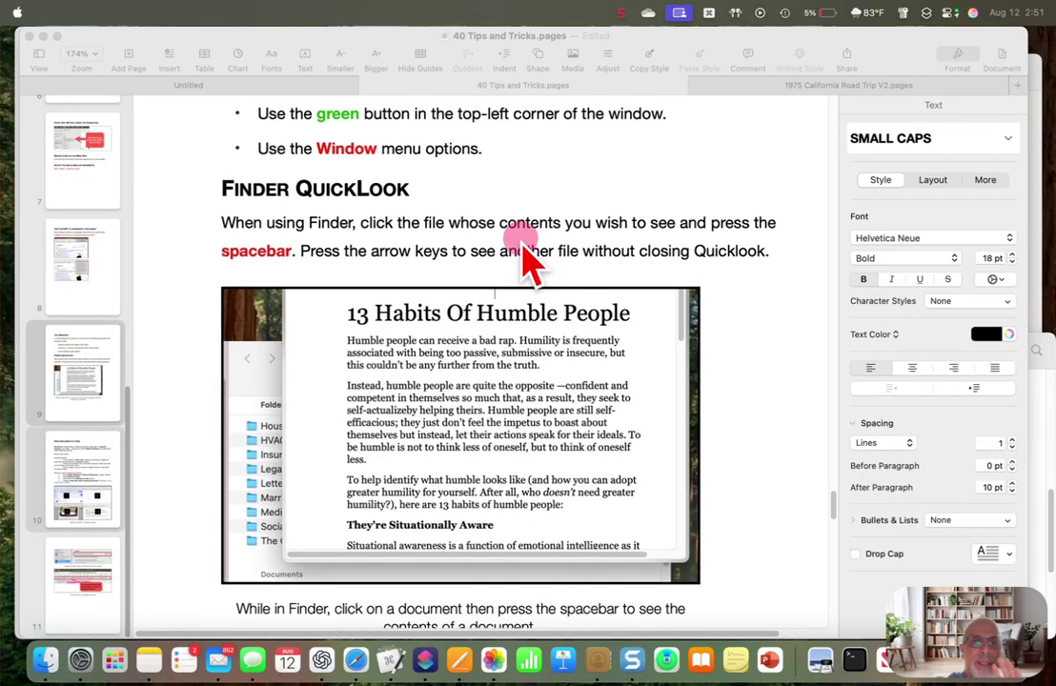
{"action": "scroll", "coordinate": [523, 259], "scroll_direction": "up", "scroll_amount": 12}
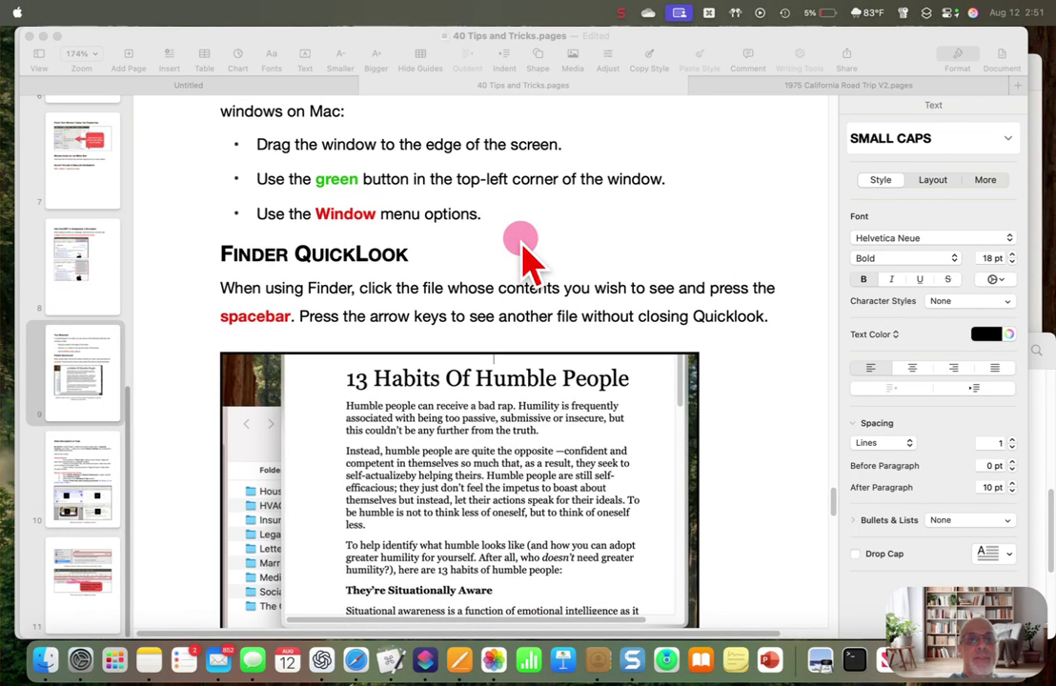
{"action": "scroll", "coordinate": [522, 249], "scroll_direction": "up", "scroll_amount": 3}
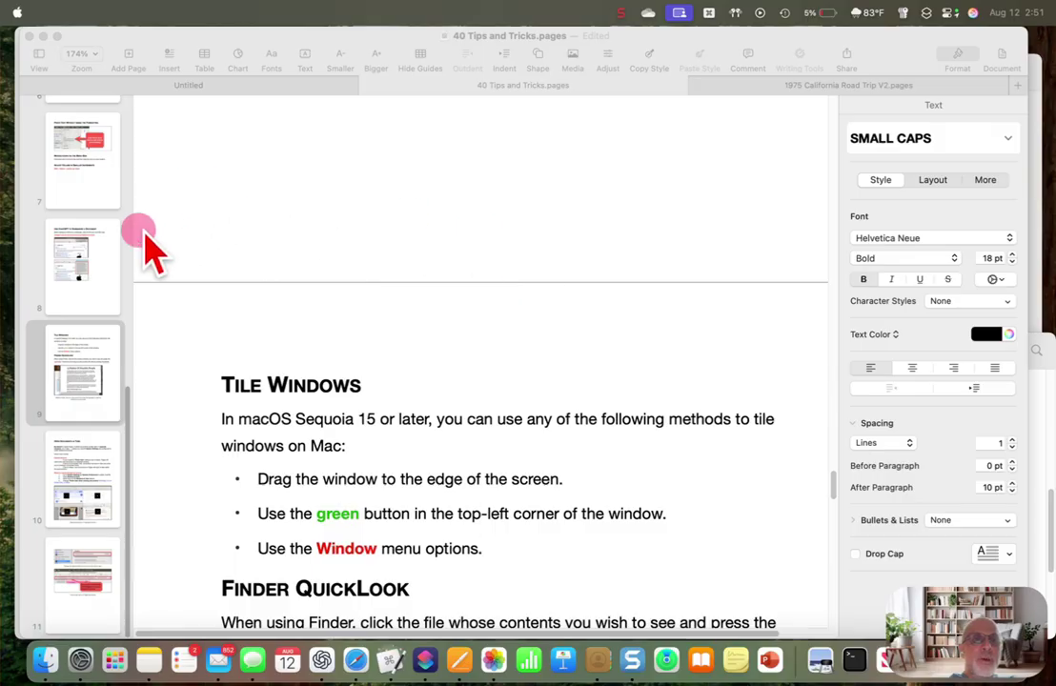
- Look back from the ChatGPT summary on page 8 through the earlier pages to the title page and the Table of Contents
{"action": "left_click", "coordinate": [103, 274]}
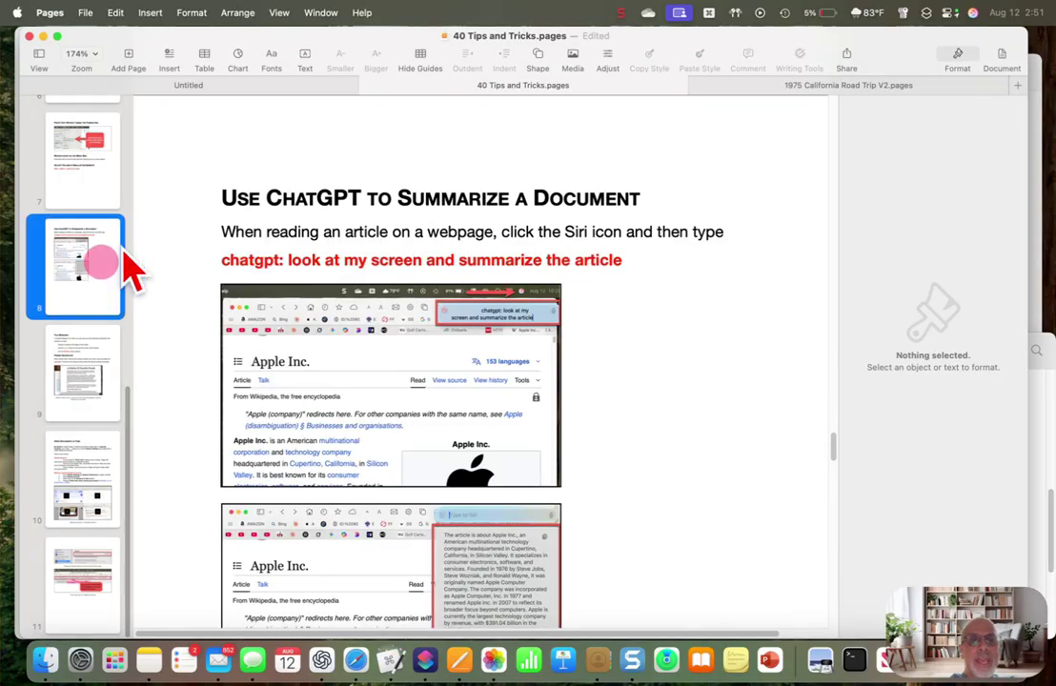
{"action": "scroll", "coordinate": [341, 139], "scroll_direction": "up", "scroll_amount": 5}
{"action": "scroll", "coordinate": [345, 141], "scroll_direction": "up", "scroll_amount": 6}
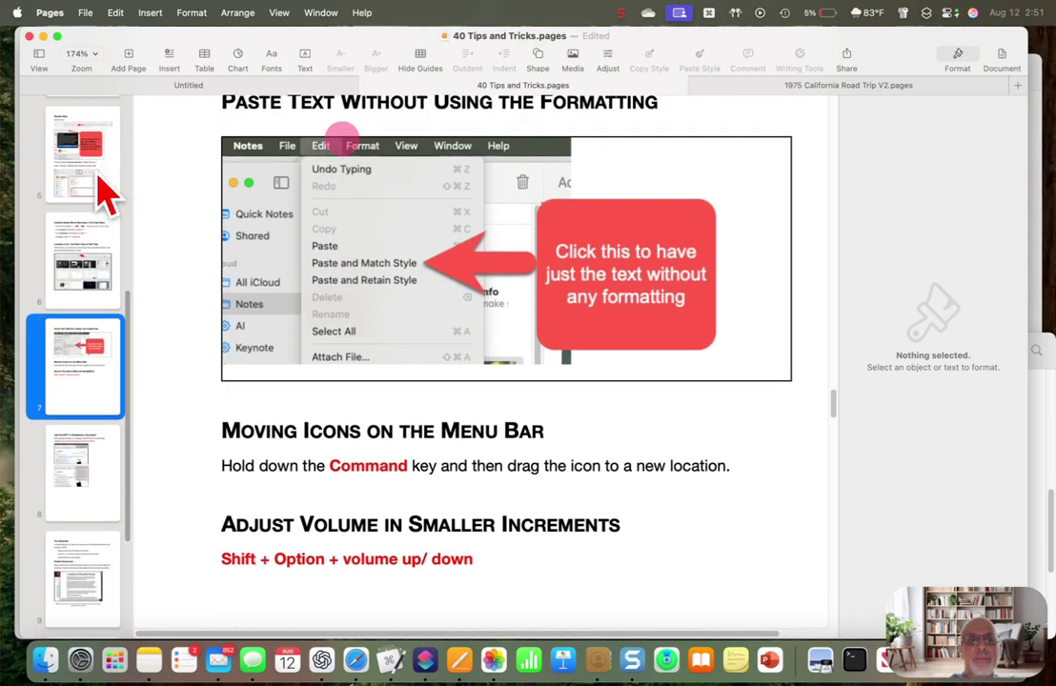
{"action": "left_click", "coordinate": [98, 181]}
{"action": "scroll", "coordinate": [101, 186], "scroll_direction": "up", "scroll_amount": 4}
{"action": "left_click", "coordinate": [98, 181]}
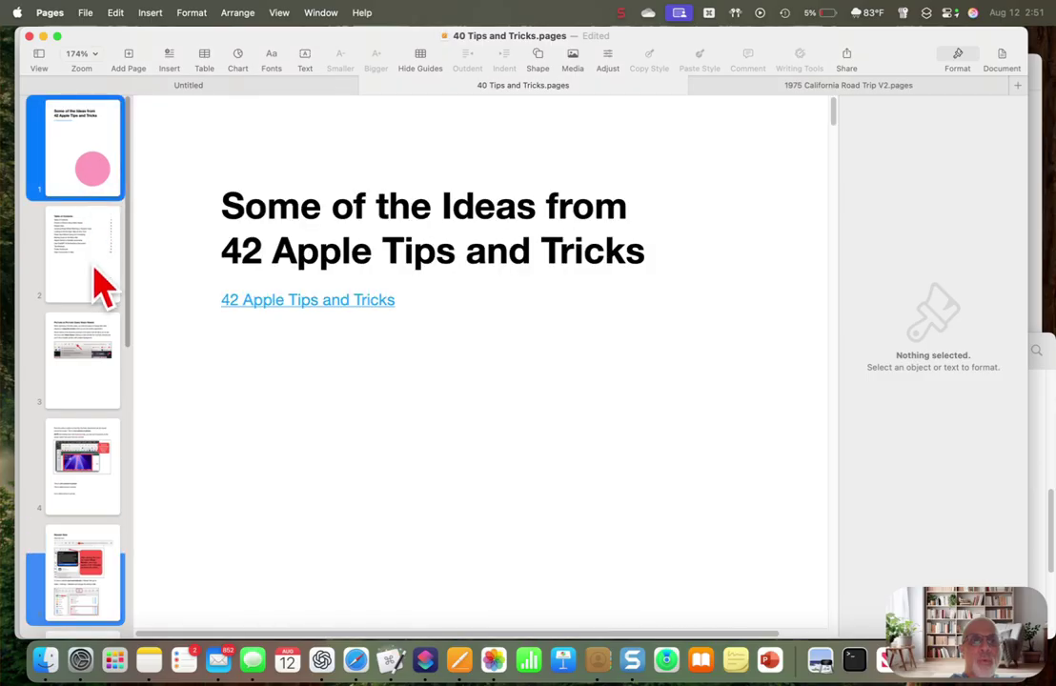
{"action": "left_click", "coordinate": [101, 272]}
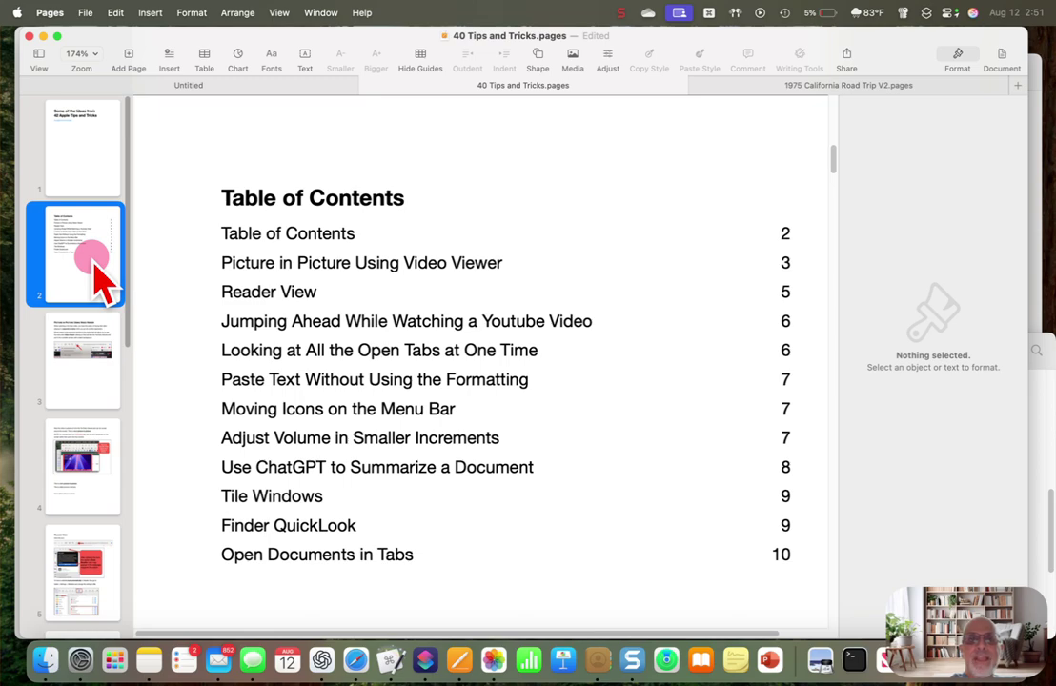
{"action": "left_click", "coordinate": [468, 38]}
{"action": "left_click", "coordinate": [621, 13]}
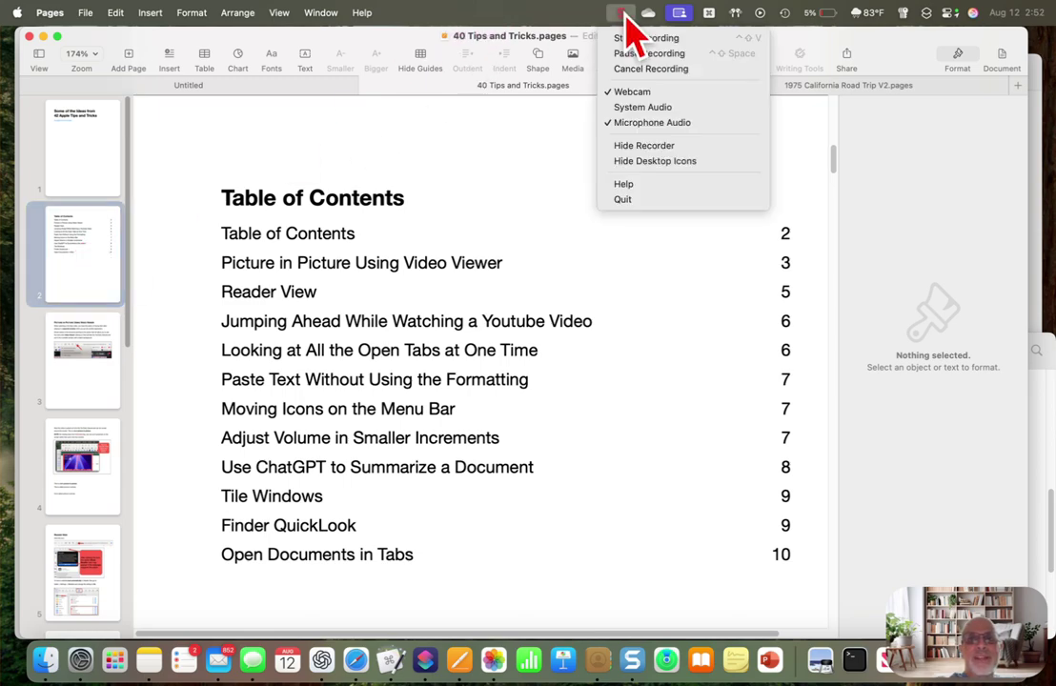